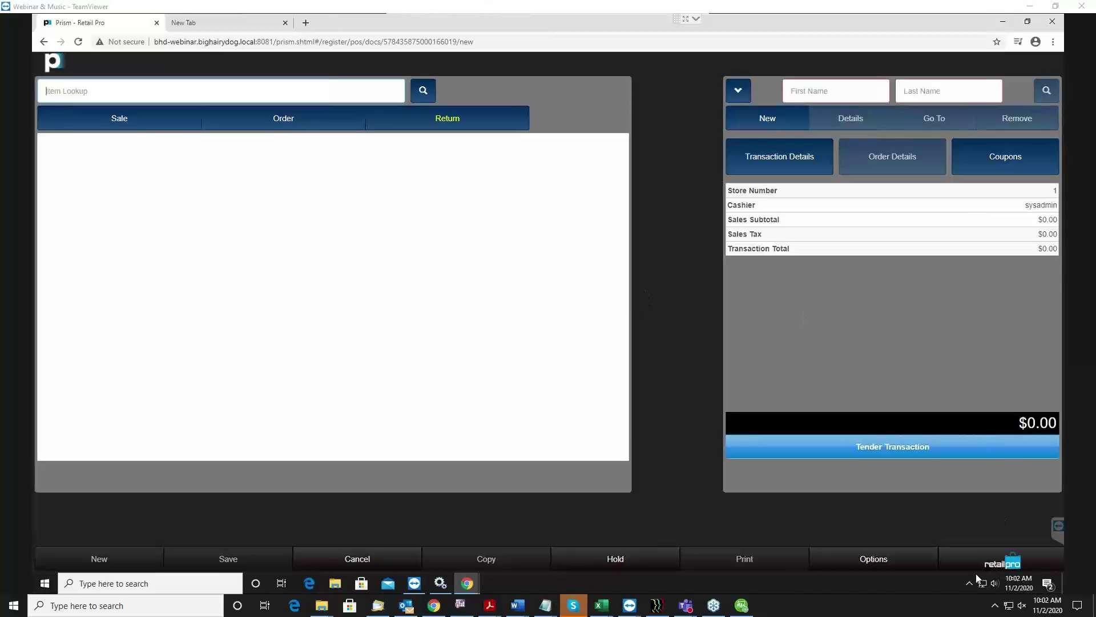
# Leave the open transaction through the Prism main menu and go to Point of Sale.
pyautogui.click(1022, 551)
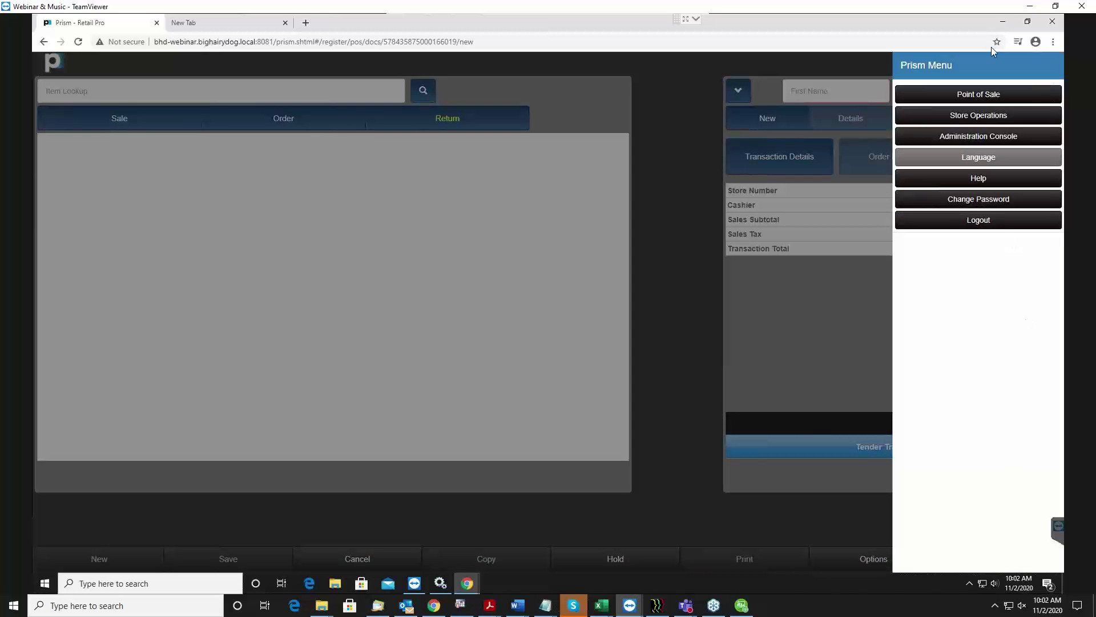
pyautogui.click(987, 96)
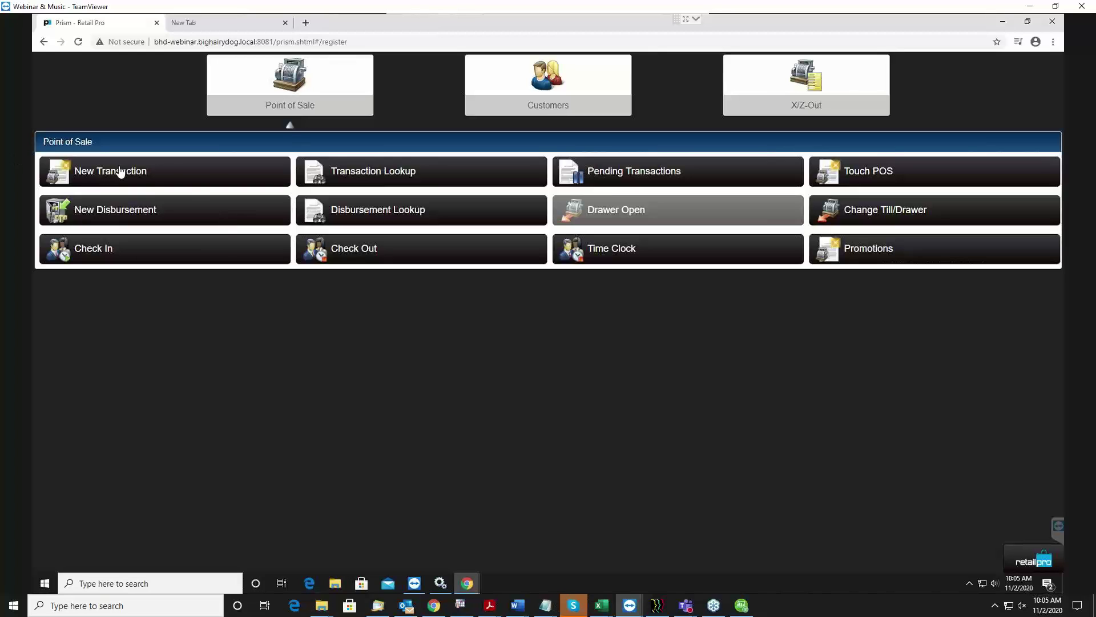
# Start a new sale transaction and open Inventory Search from Item Lookup.
pyautogui.click(163, 173)
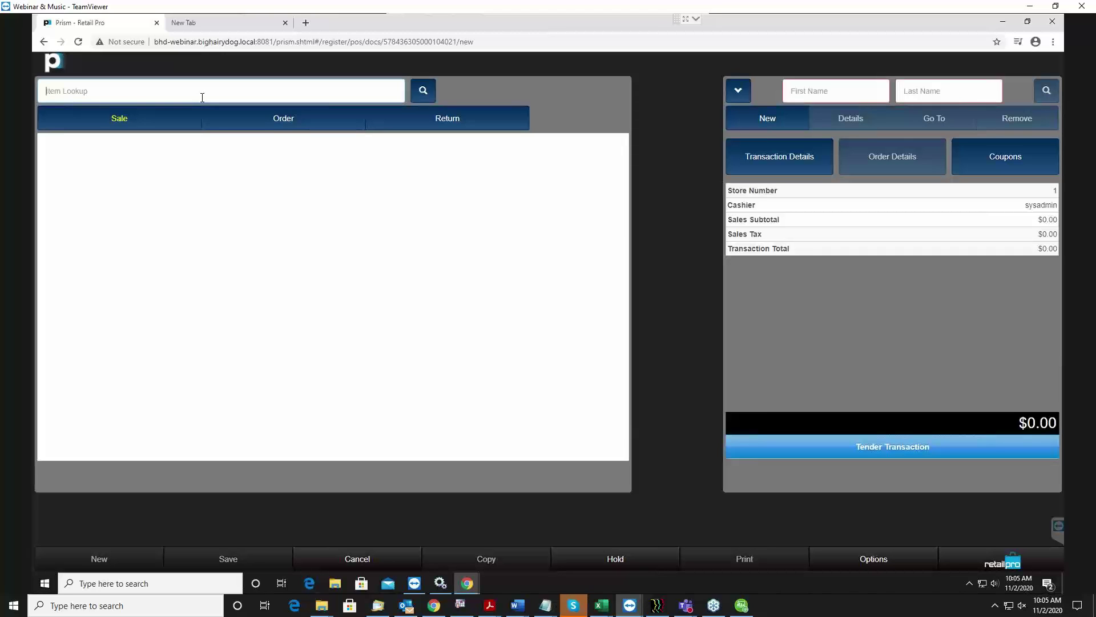
pyautogui.click(428, 91)
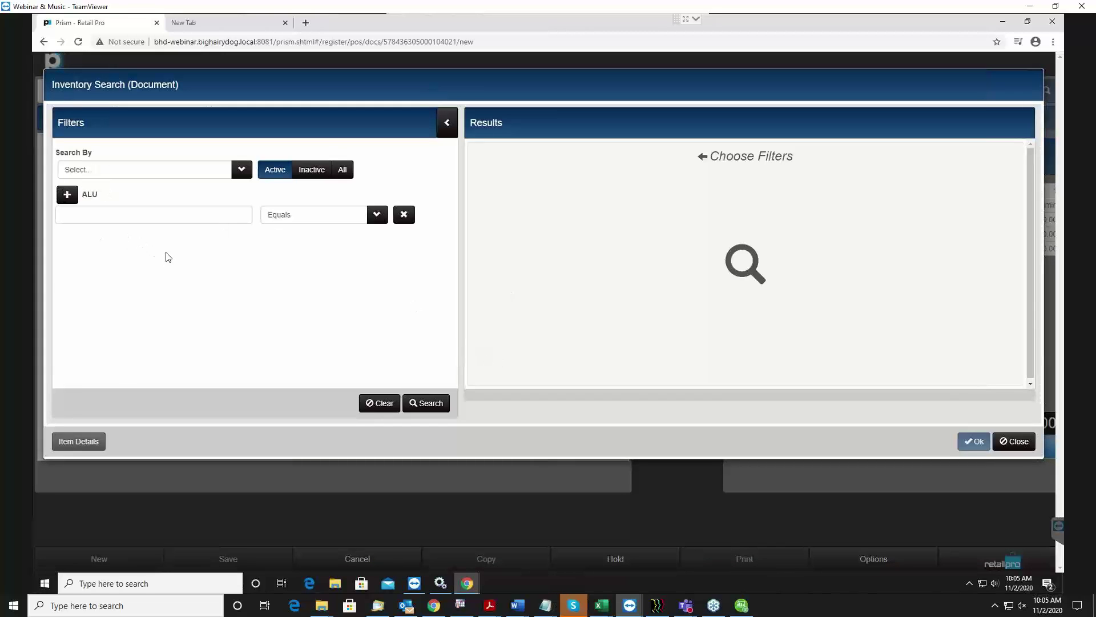
# Try adding an extra ALU row and a Vendor Code filter, then remove both.
pyautogui.click(175, 220)
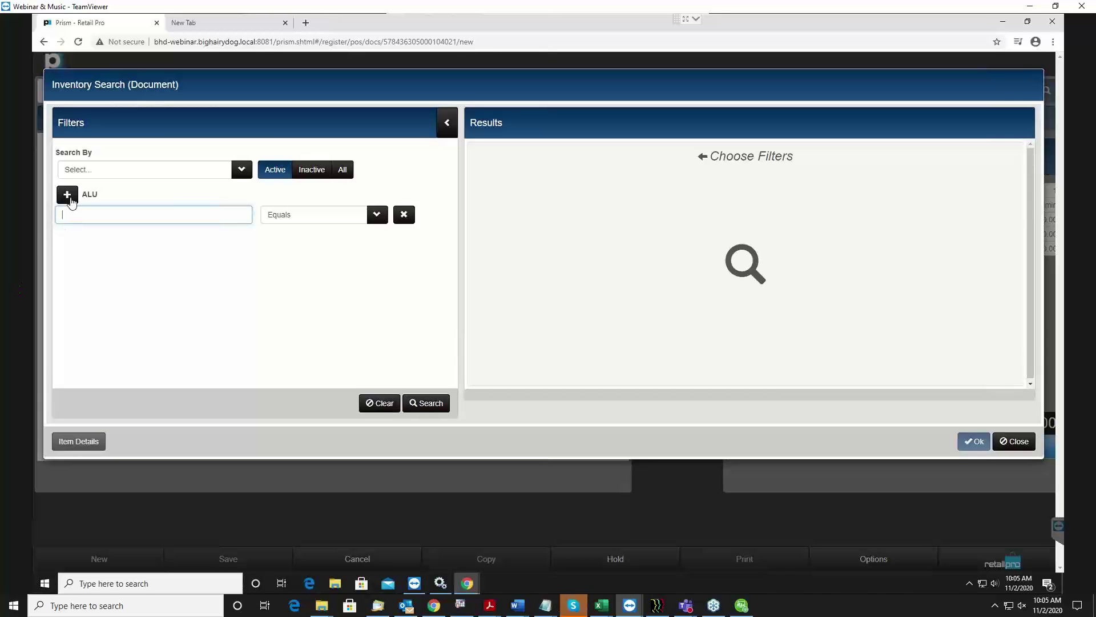
pyautogui.click(67, 196)
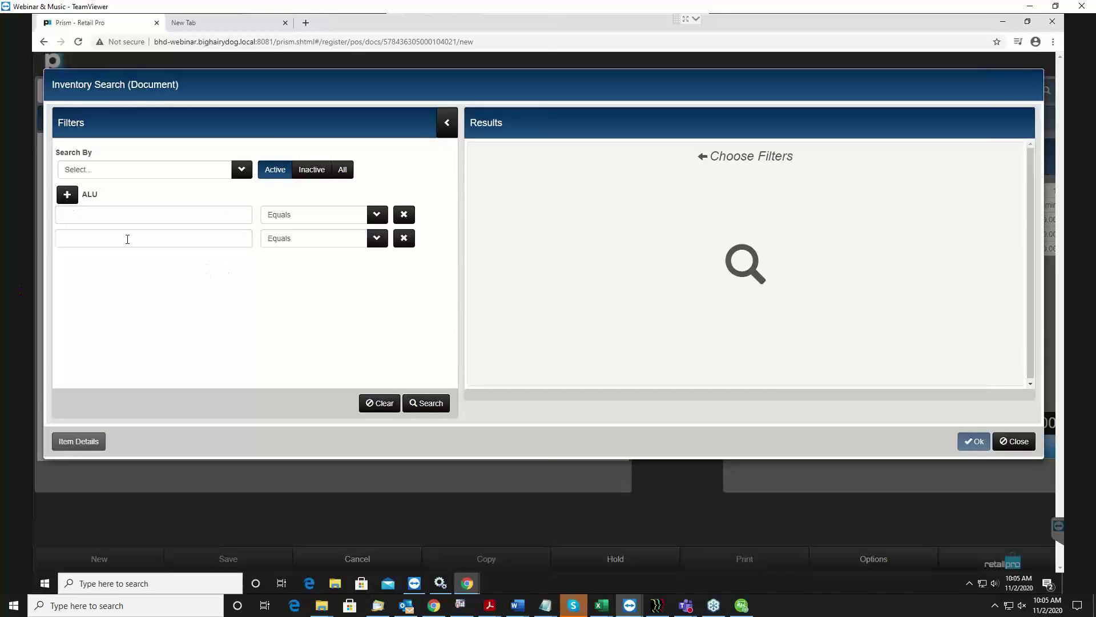
pyautogui.click(404, 239)
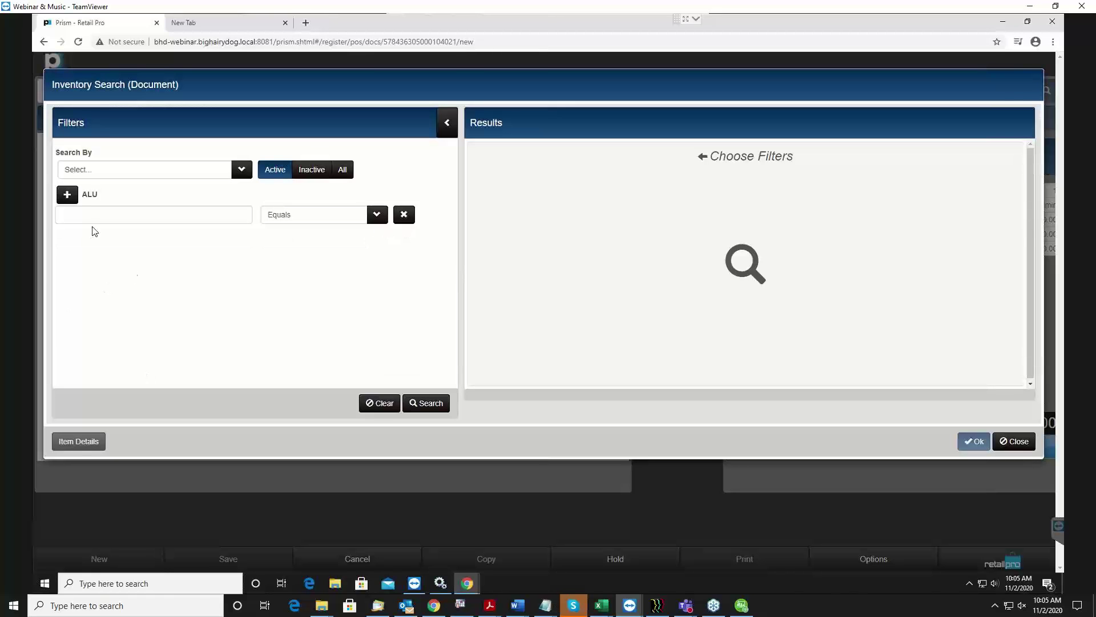
pyautogui.click(243, 171)
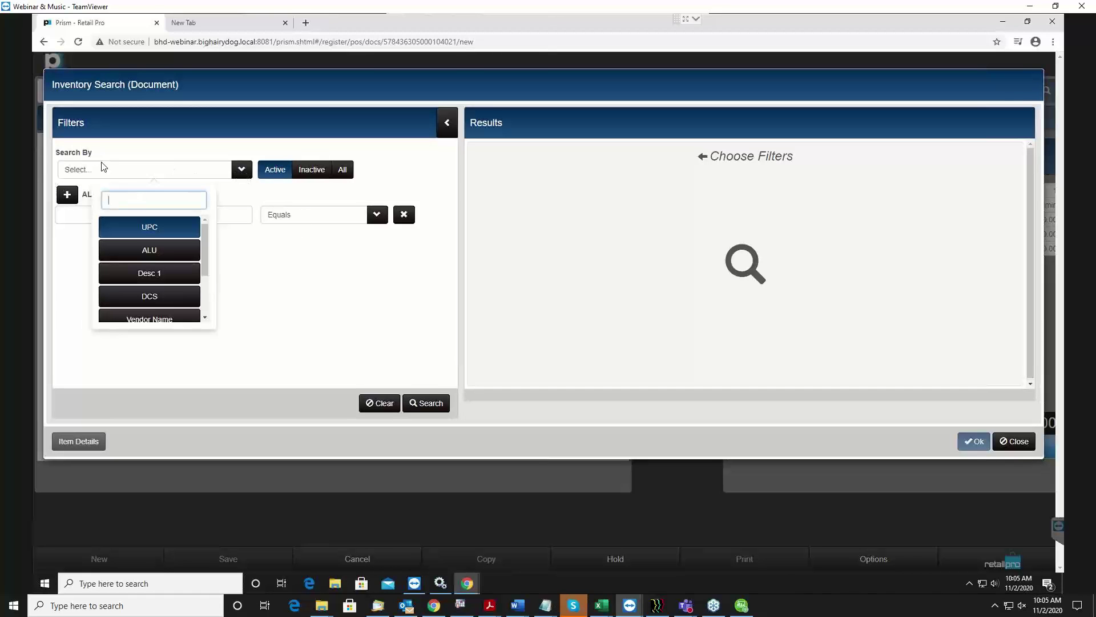
pyautogui.scroll(-1, 159, 250)
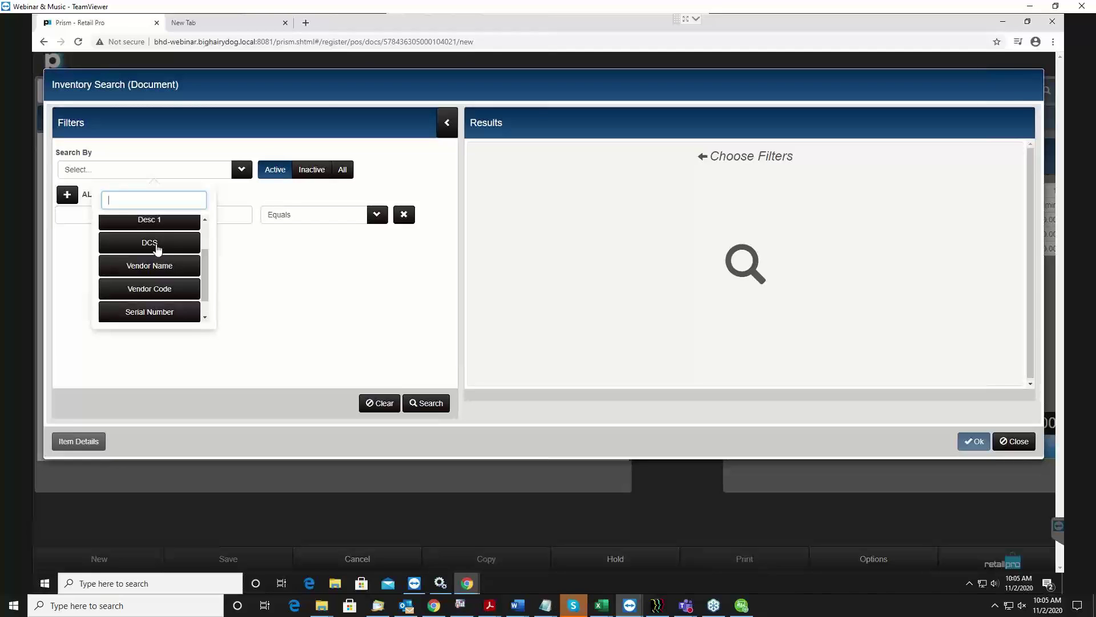
pyautogui.click(144, 289)
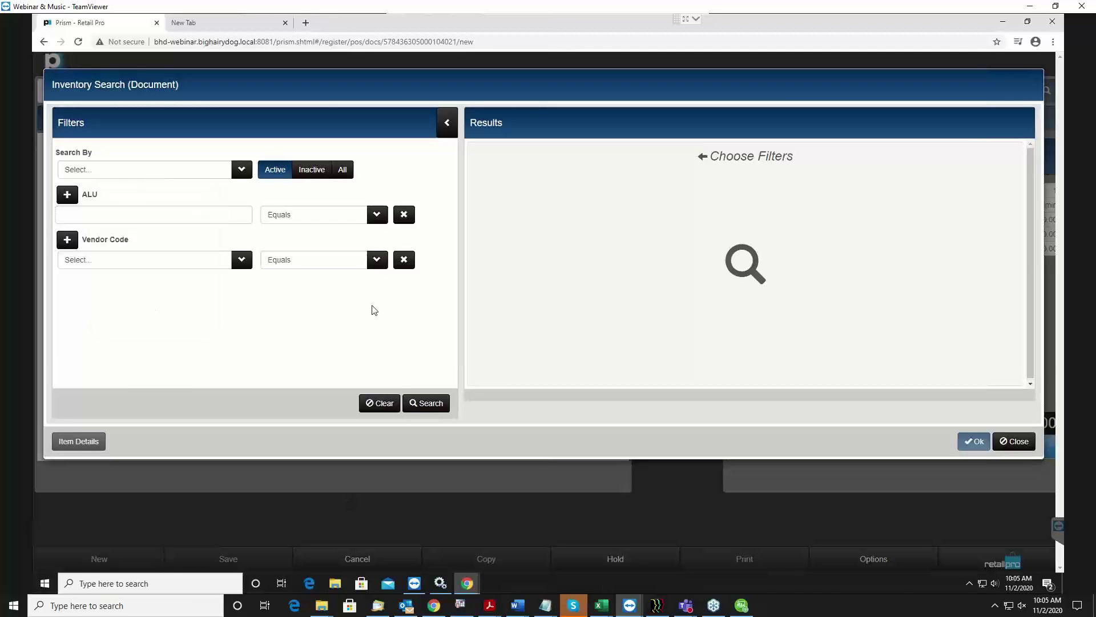
pyautogui.click(380, 265)
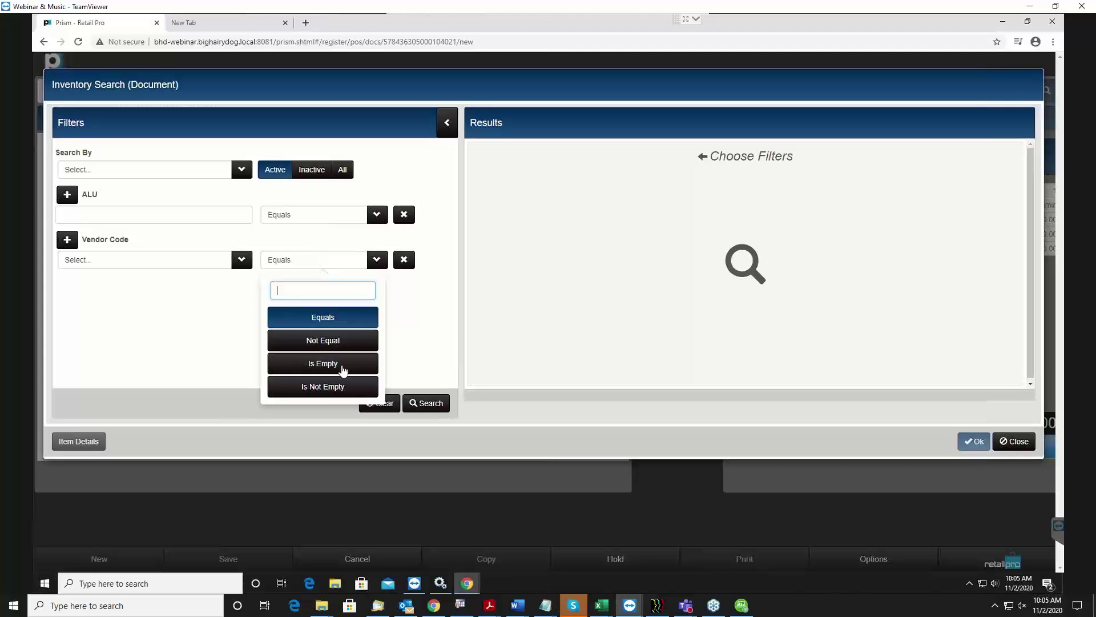
pyautogui.click(404, 260)
# Set the ALU filter condition to Is Not Empty and run the search.
pyautogui.click(142, 211)
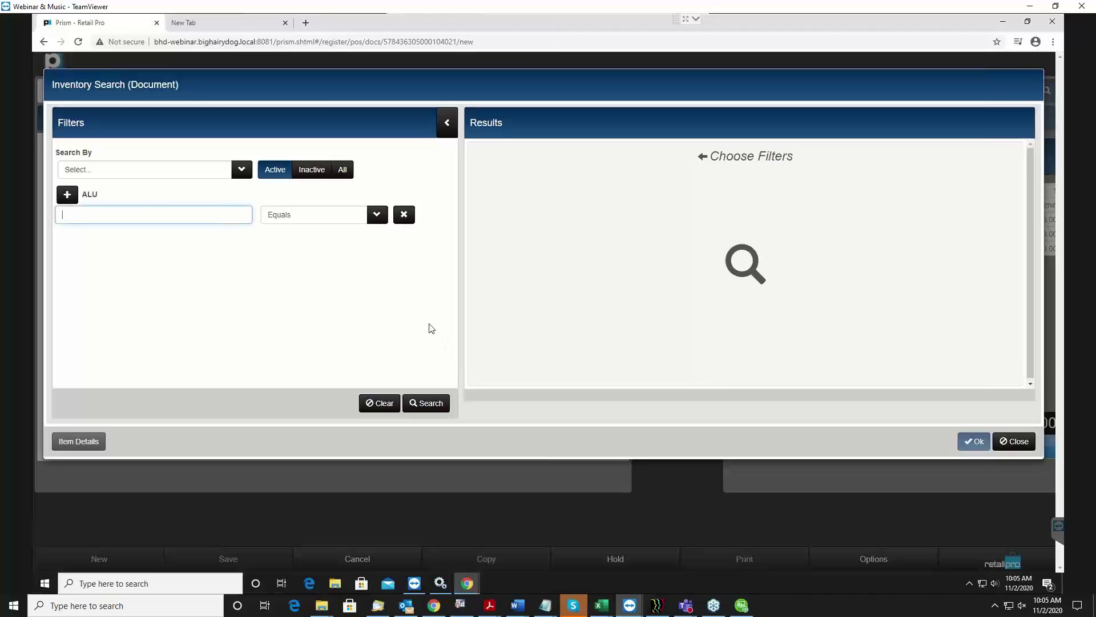
pyautogui.click(377, 215)
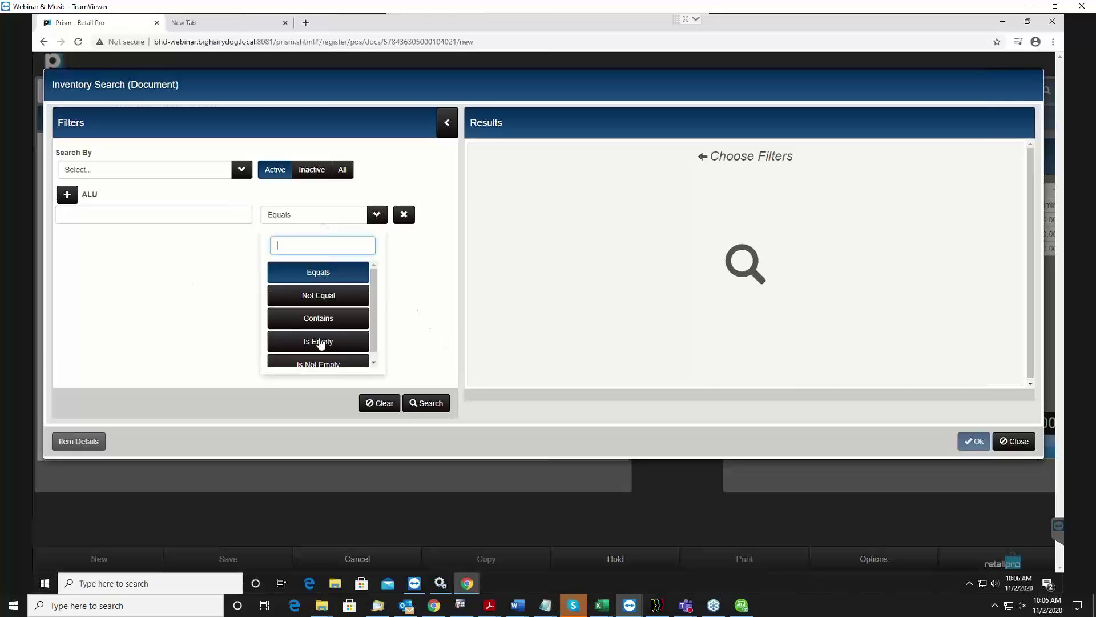
pyautogui.click(317, 365)
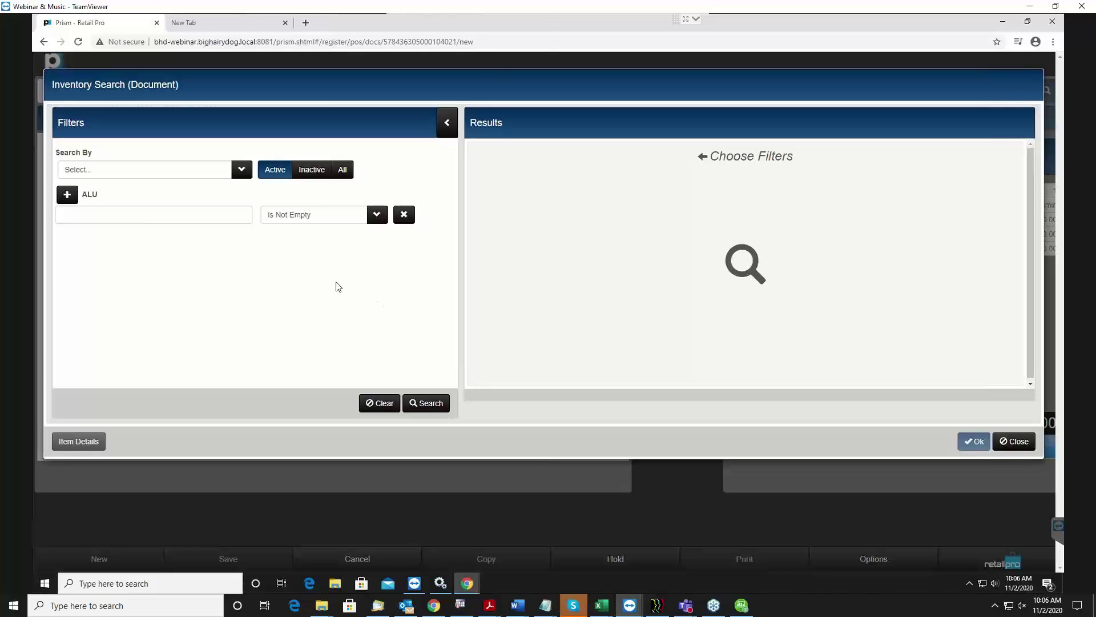
pyautogui.click(108, 215)
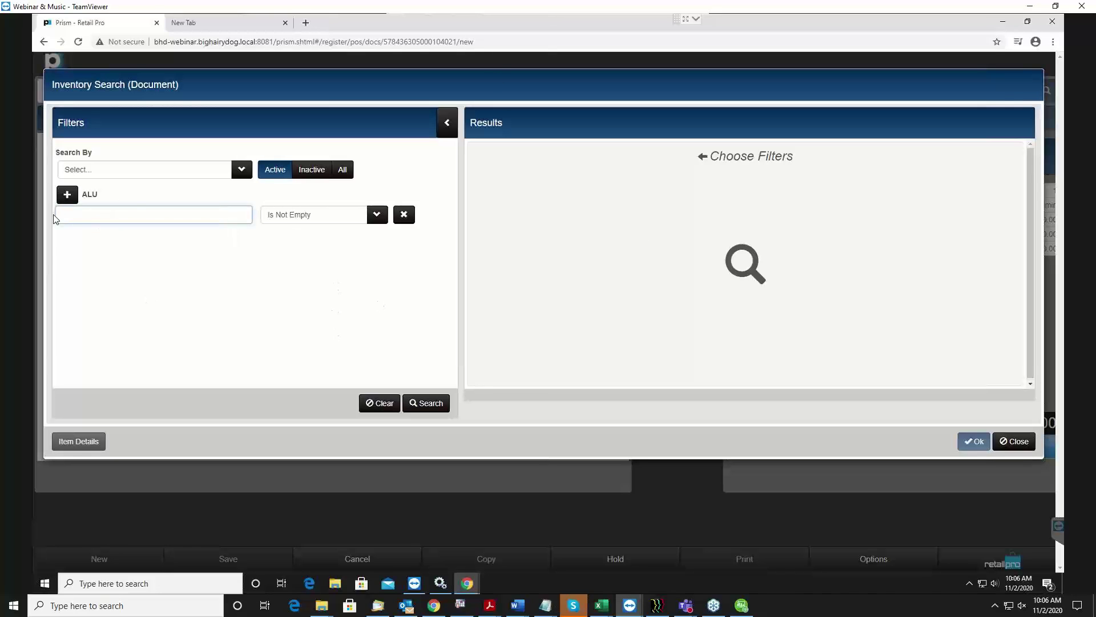
pyautogui.click(377, 215)
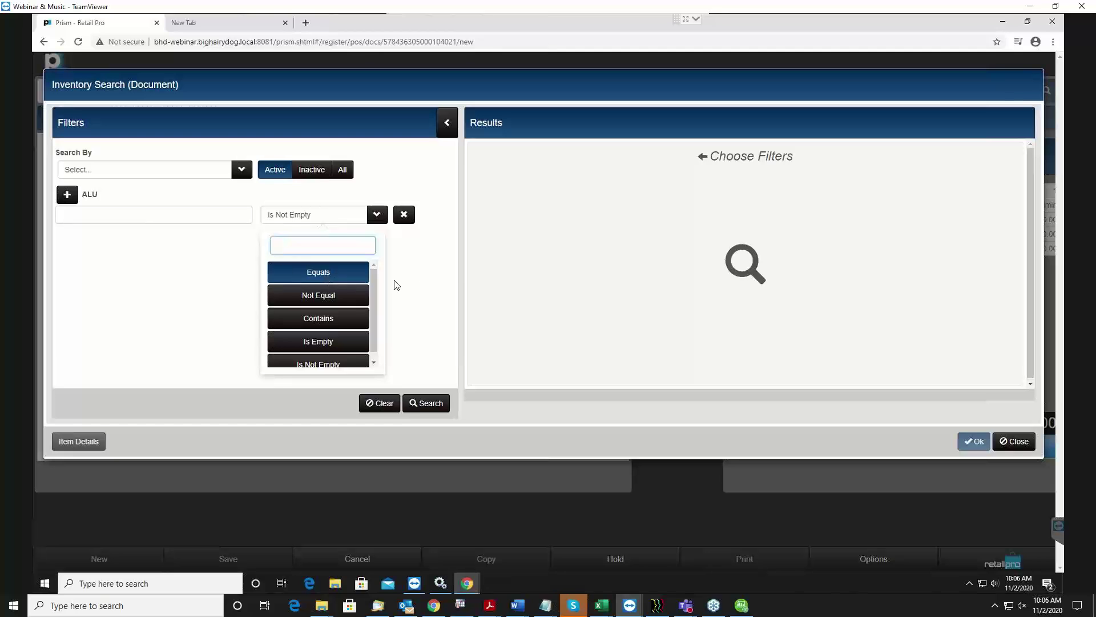
pyautogui.click(417, 288)
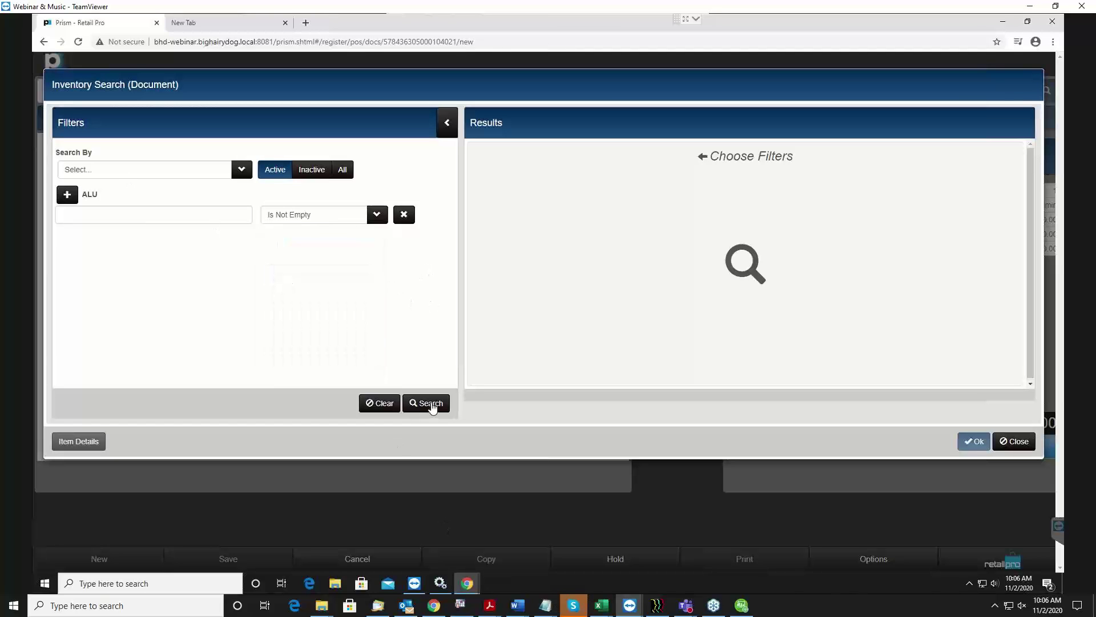
pyautogui.click(432, 405)
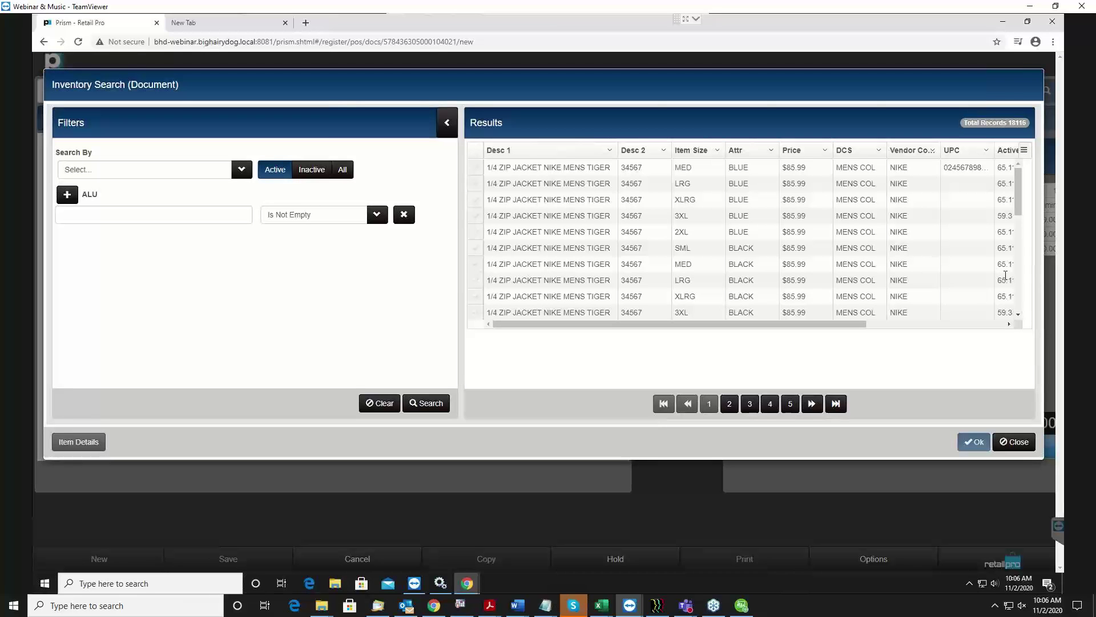
# Tick the cream LRG, XLRG, 3XL and 2XL Nike Tiger jackets and add them to the sale.
pyautogui.moveTo(1024, 207); pyautogui.dragTo(1018, 268)
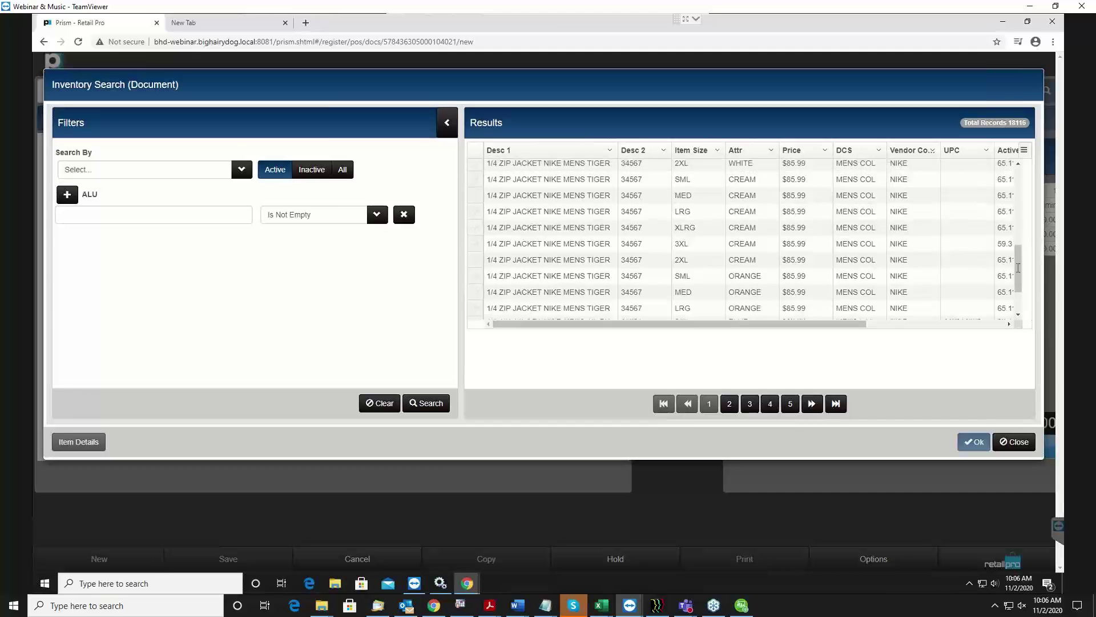
pyautogui.click(475, 211)
pyautogui.click(475, 227)
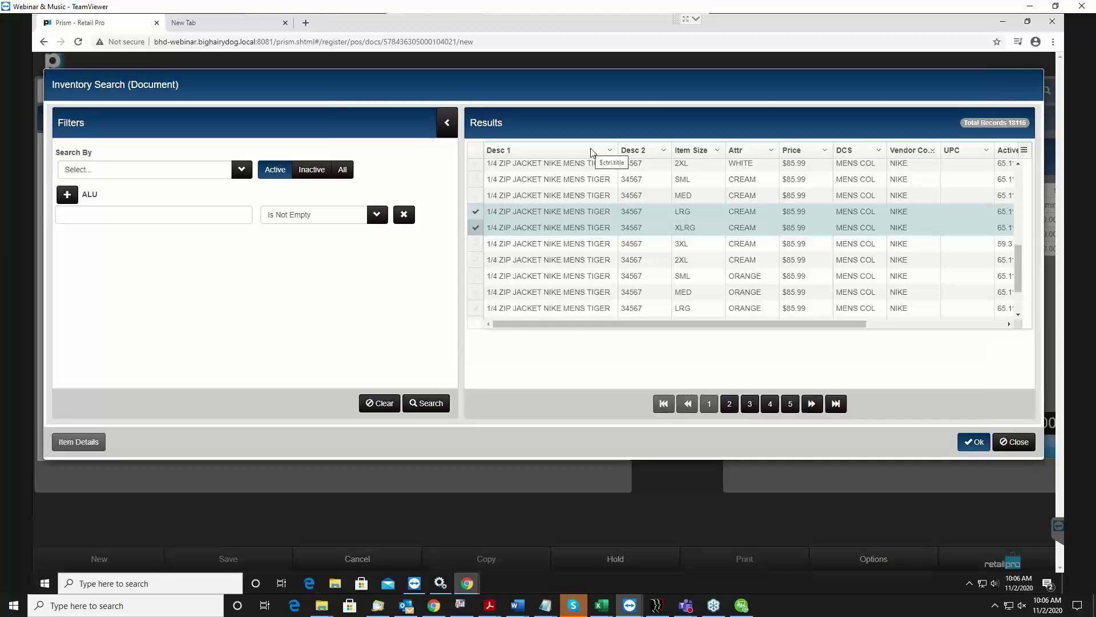
pyautogui.click(474, 209)
pyautogui.click(474, 244)
pyautogui.click(474, 260)
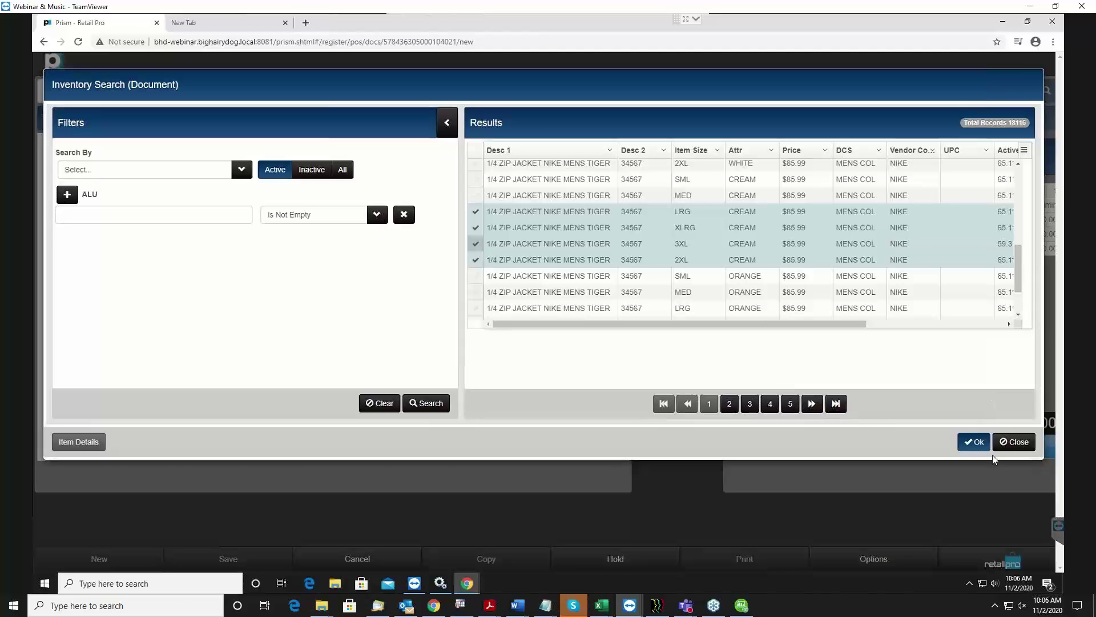
pyautogui.click(977, 447)
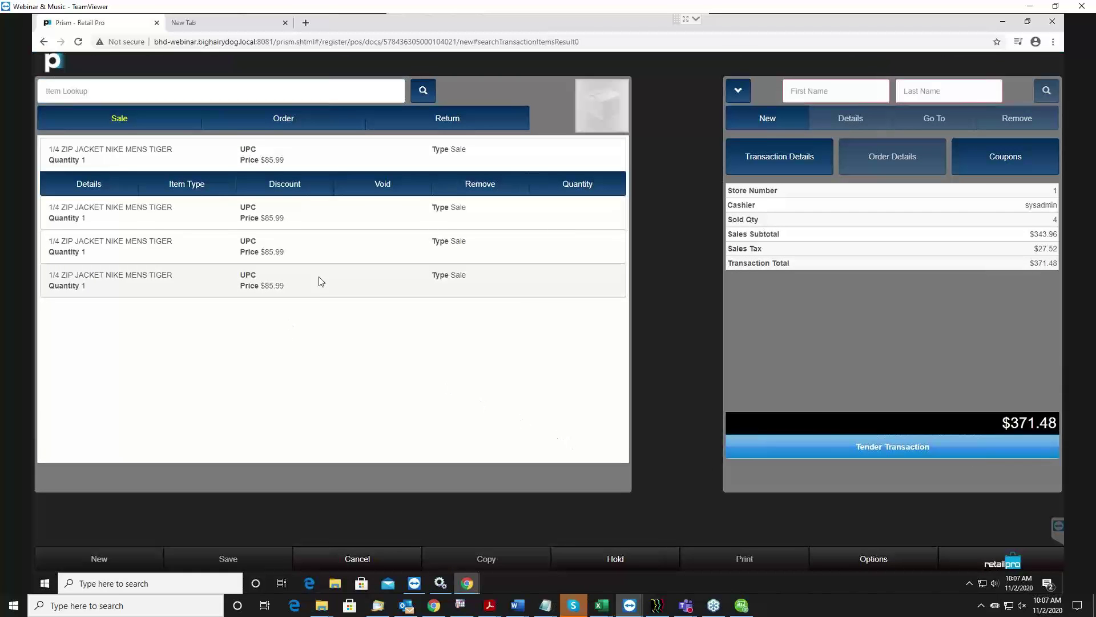
# Cancel the fourth jacket's Item Discount Details, then remove that jacket line from the sale.
pyautogui.click(313, 295)
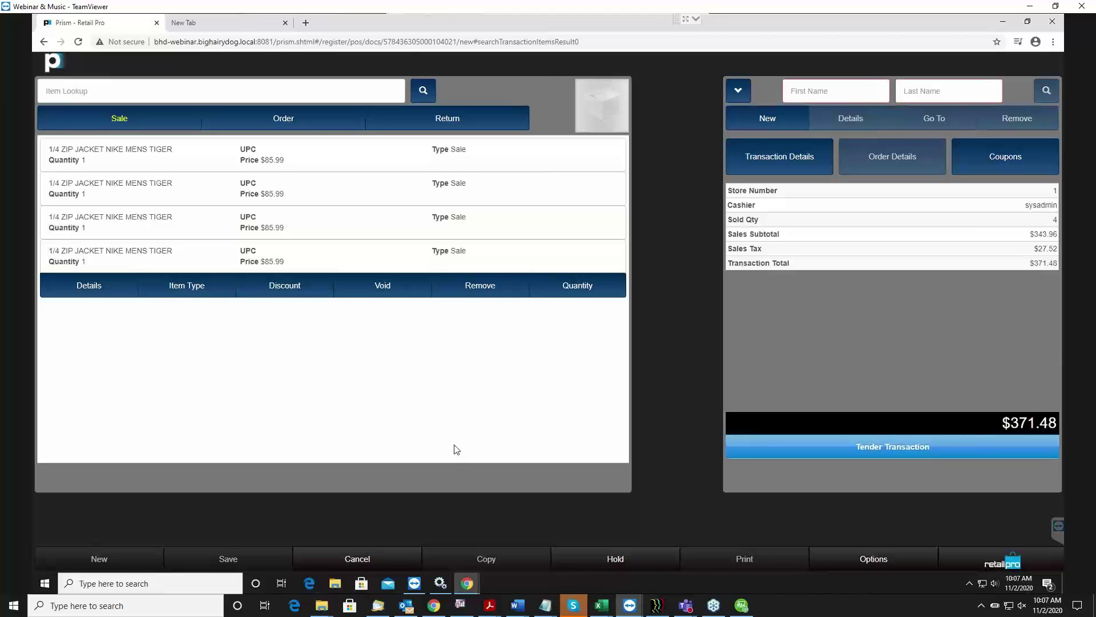
pyautogui.click(68, 258)
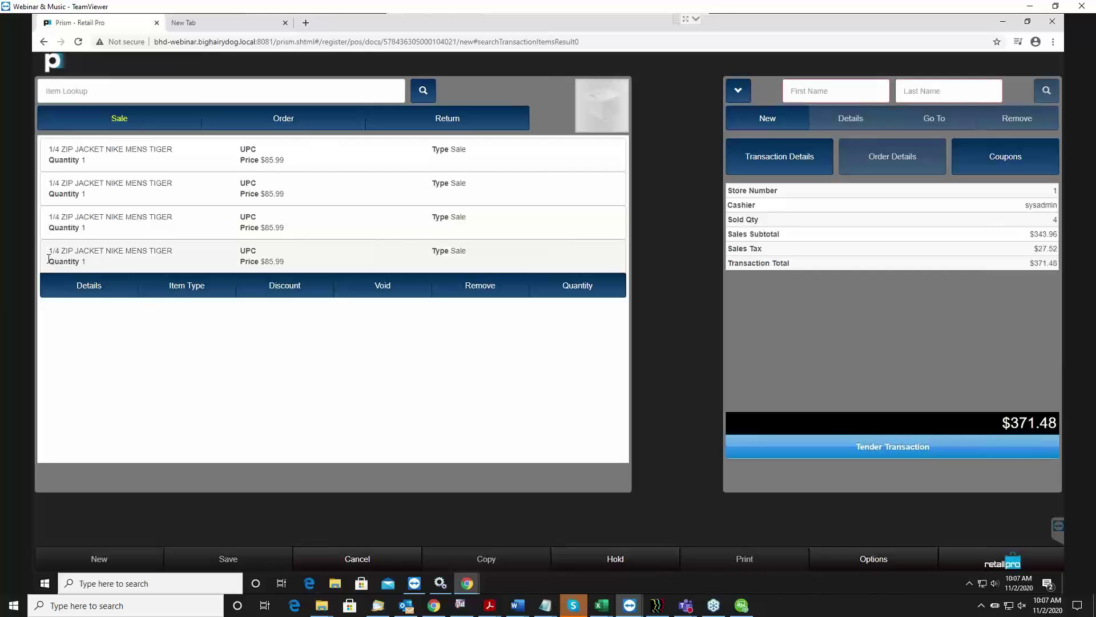
pyautogui.click(86, 262)
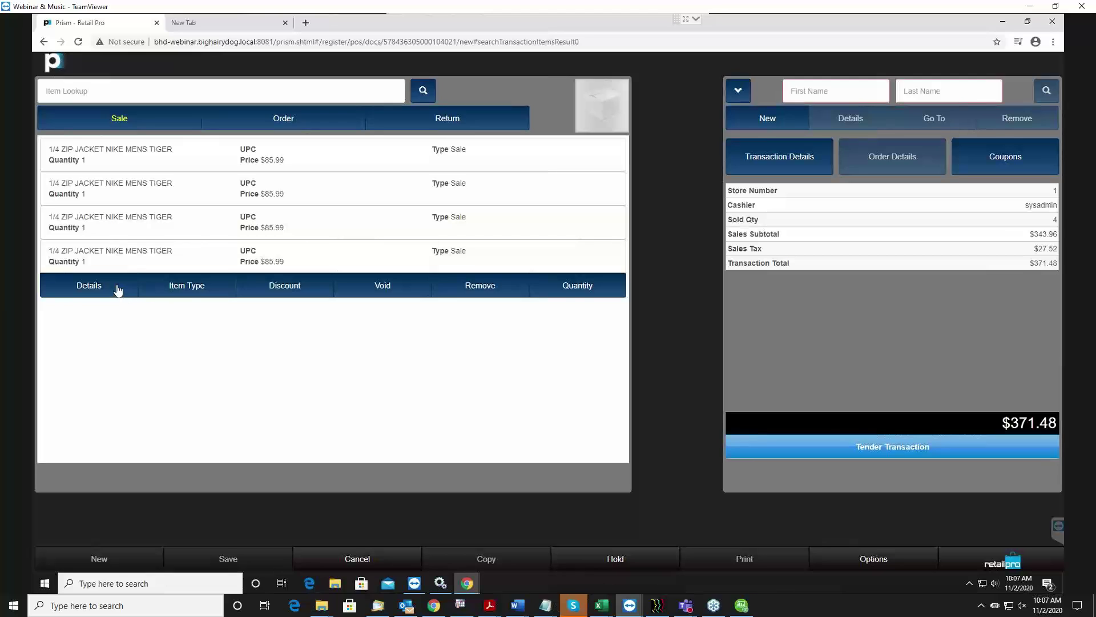
pyautogui.click(288, 286)
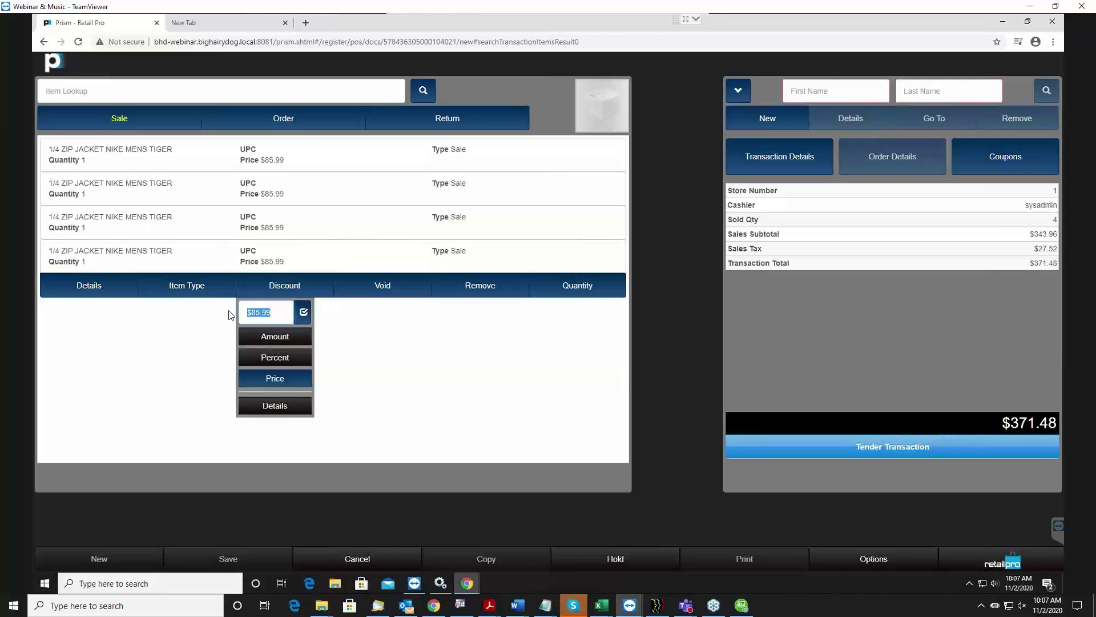
pyautogui.click(265, 406)
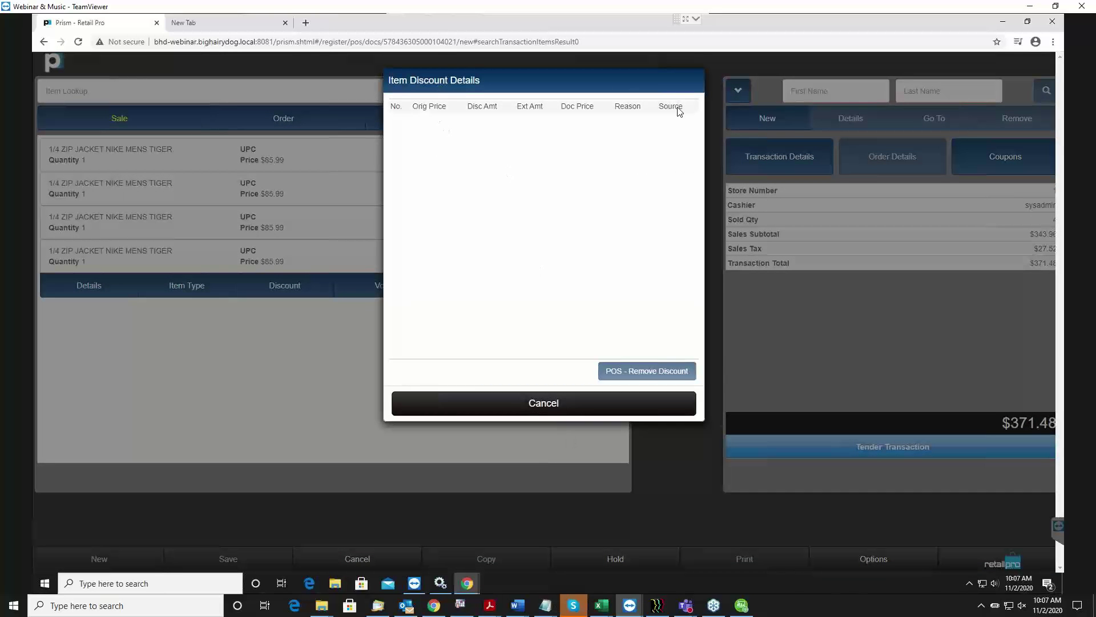
pyautogui.click(552, 402)
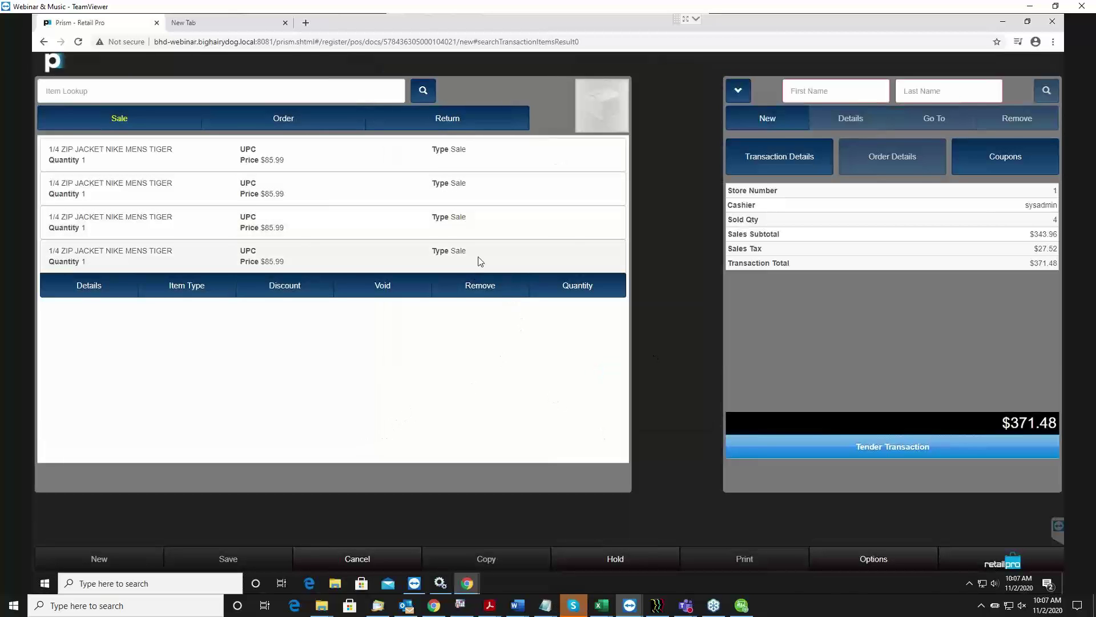
pyautogui.click(491, 292)
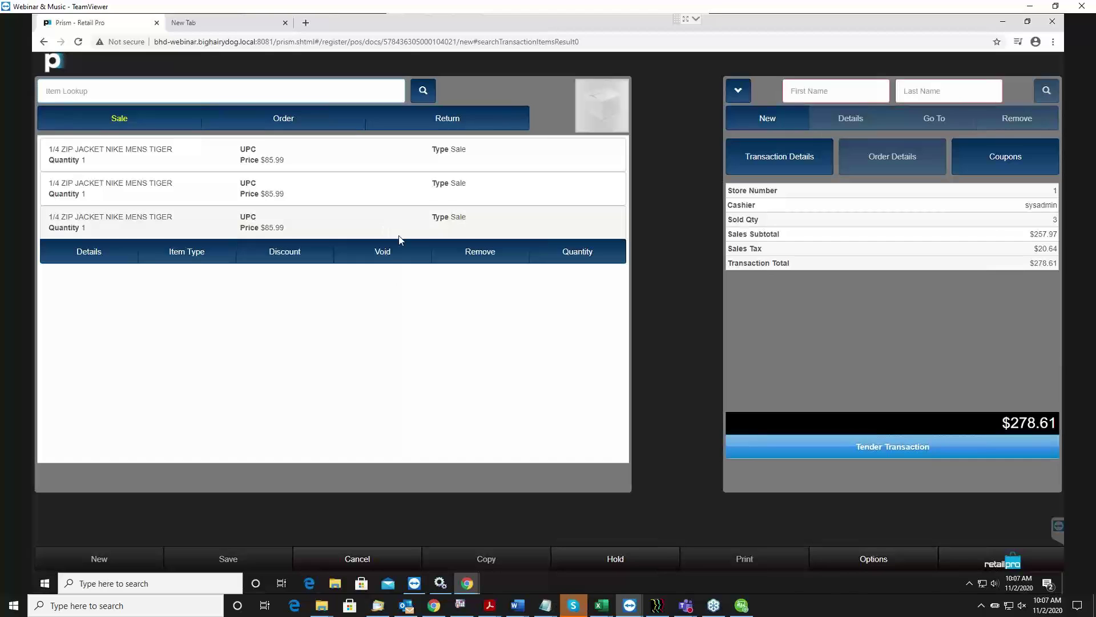
# Void the third jacket line, dropping the total to $185.74, and select the first line.
pyautogui.click(383, 250)
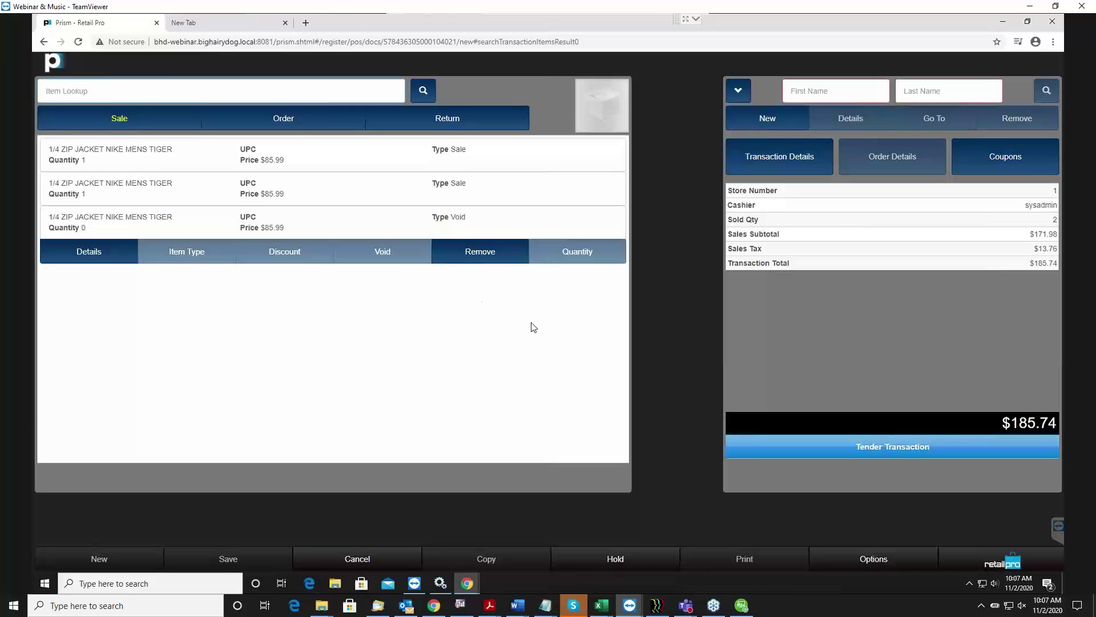
pyautogui.click(122, 221)
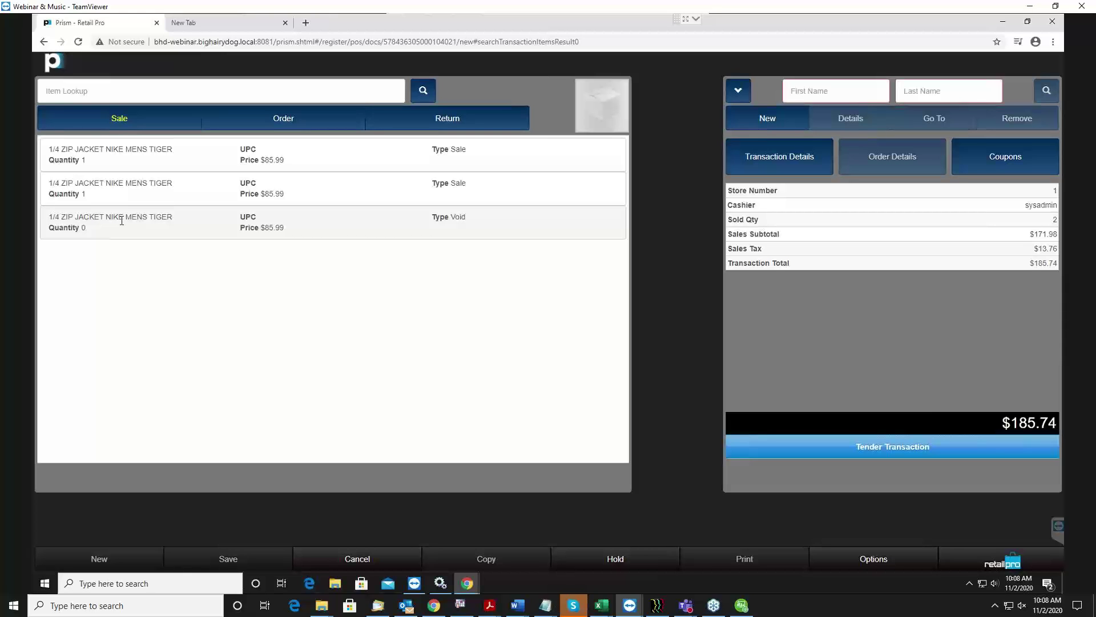
pyautogui.moveTo(241, 161); pyautogui.dragTo(245, 161)
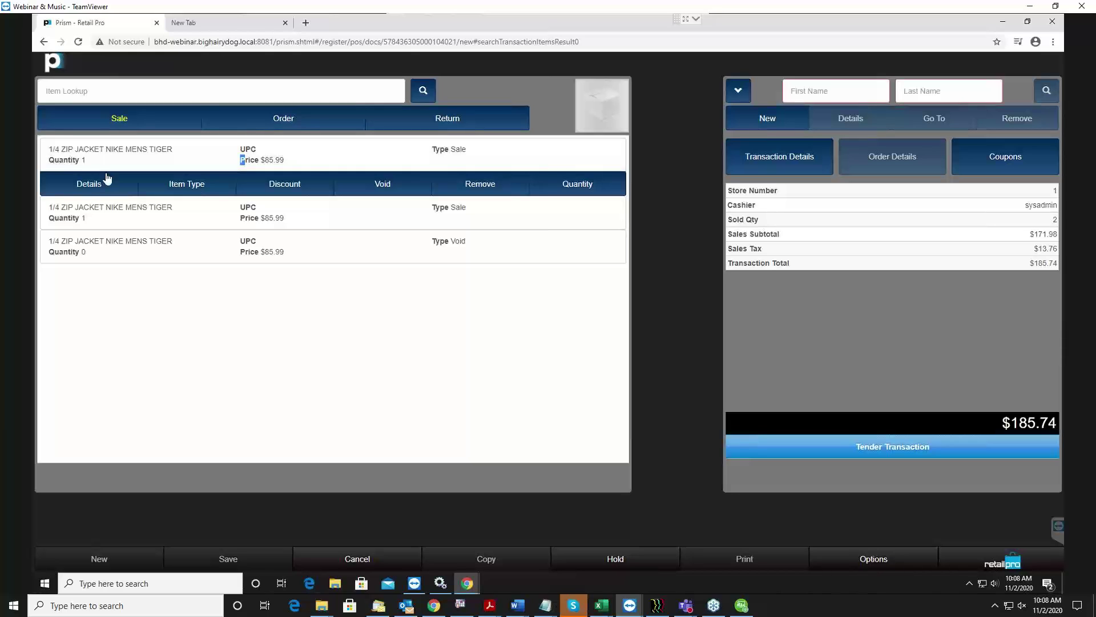
# Open the first jacket's details, leaving its price level at RETAIL.
pyautogui.click(84, 186)
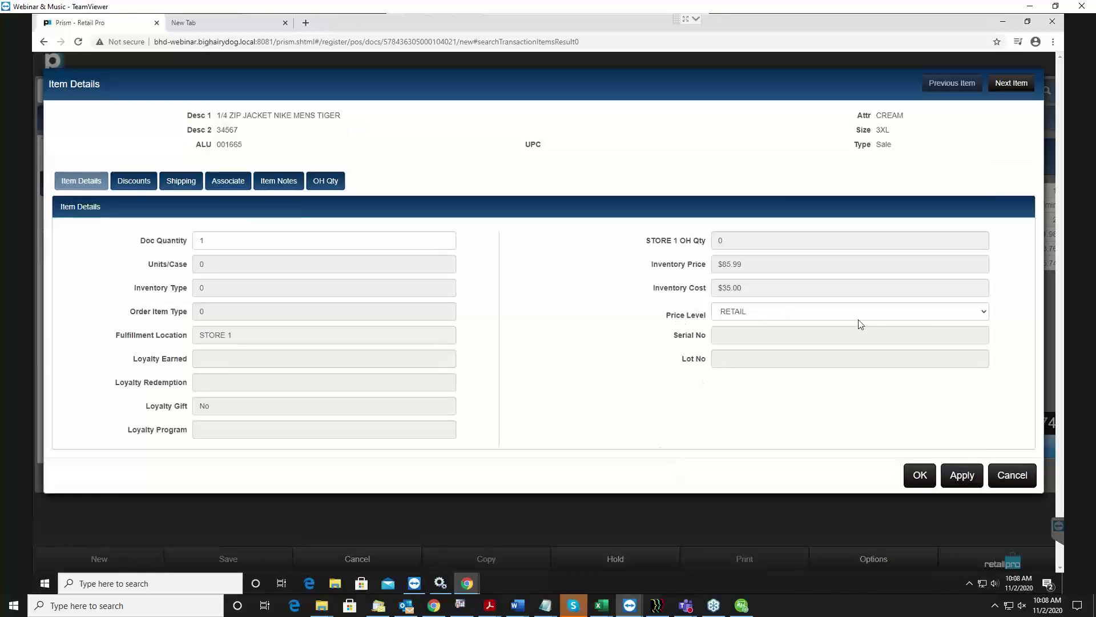
pyautogui.click(872, 315)
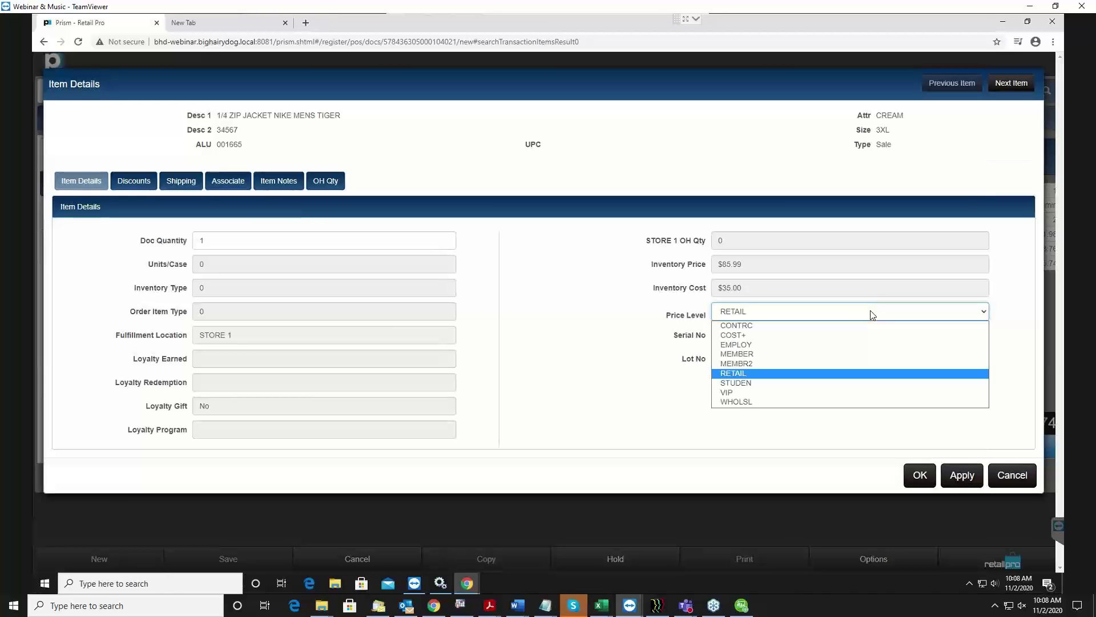
pyautogui.click(872, 315)
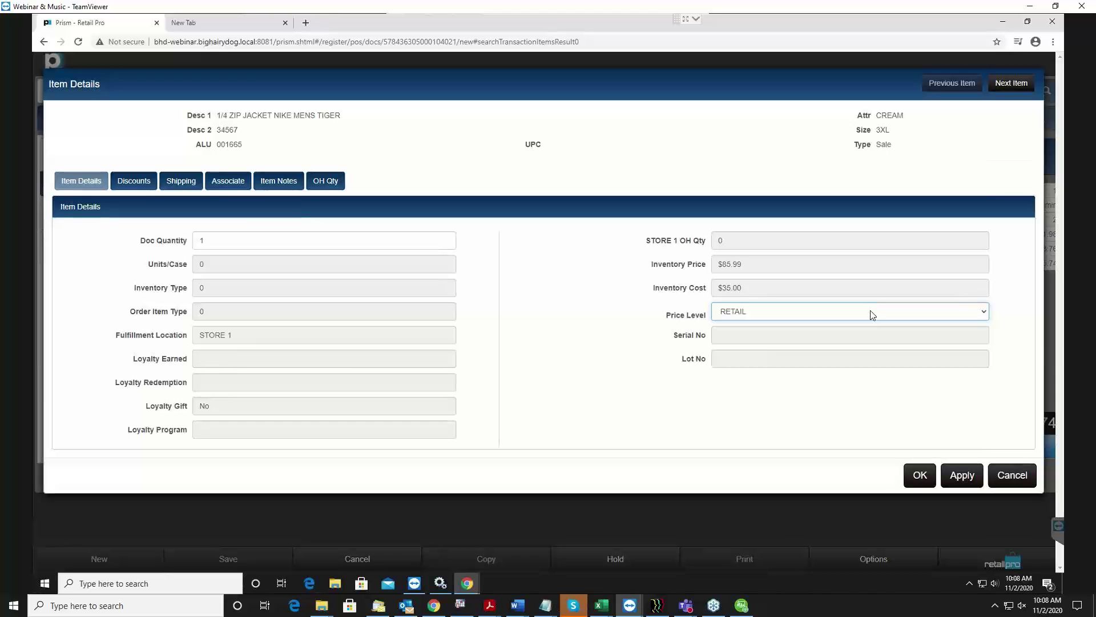
# Give the jacket a 10% discount with reason DAMAGE and apply it.
pyautogui.click(119, 181)
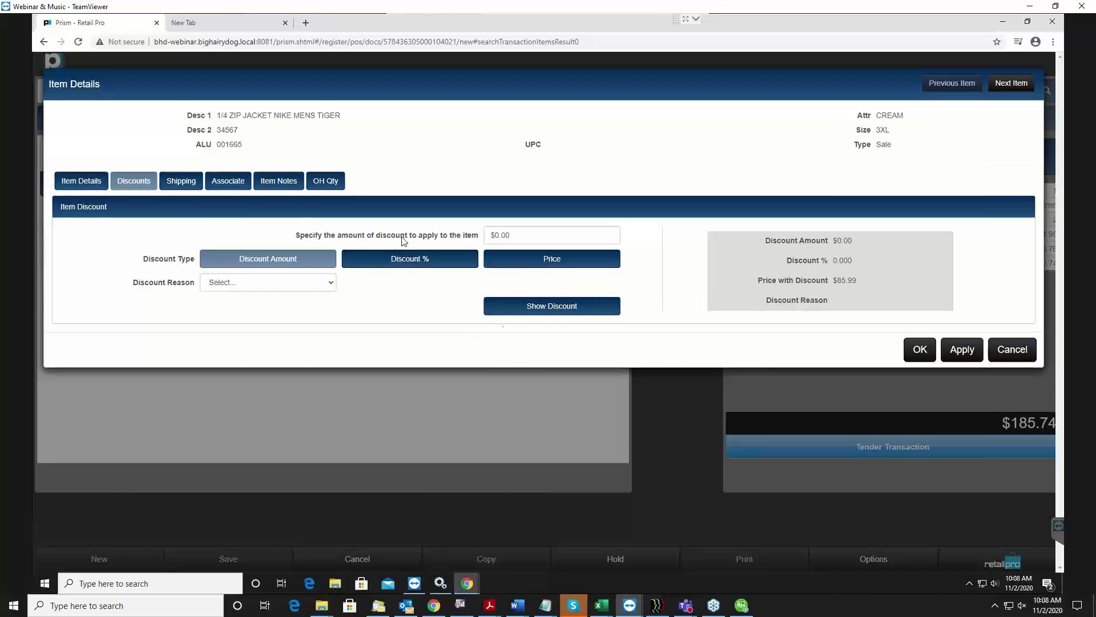
pyautogui.click(583, 233)
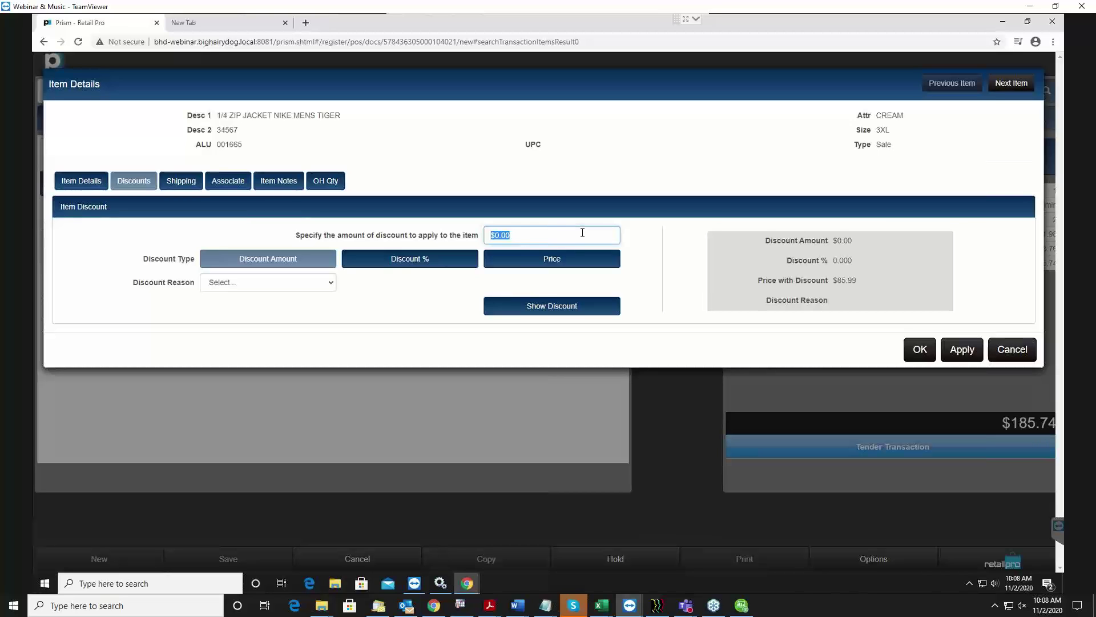
pyautogui.click(383, 265)
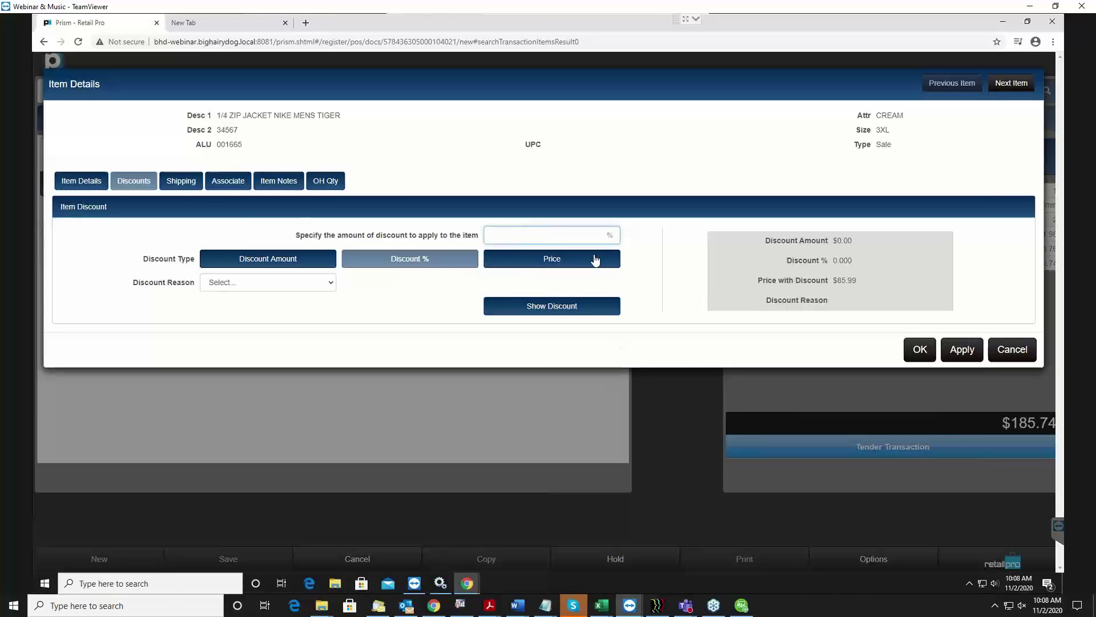
pyautogui.click(554, 266)
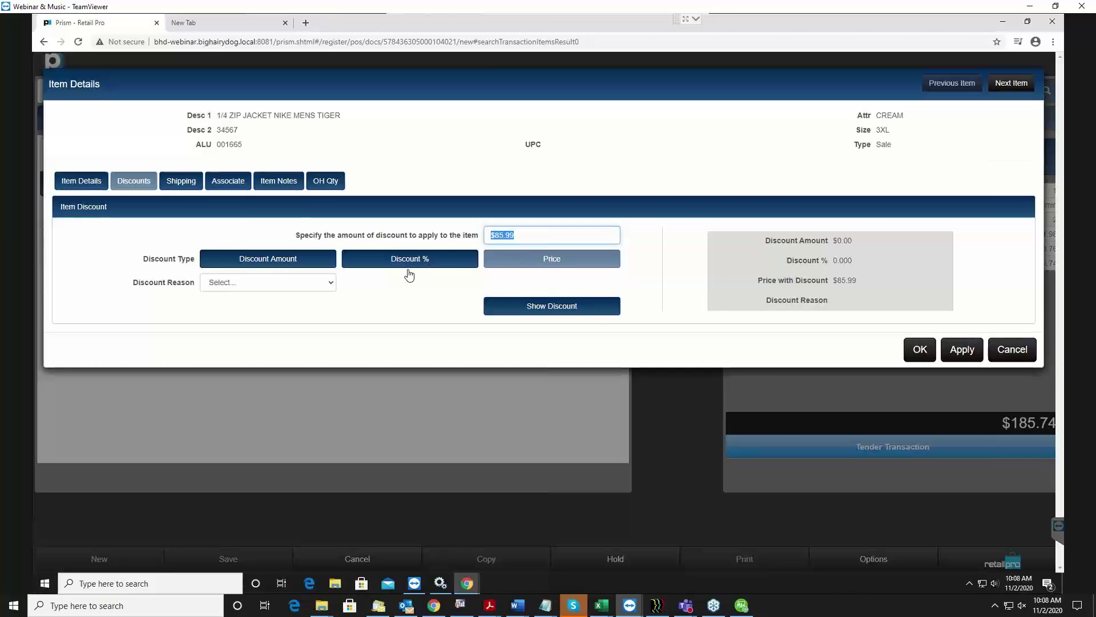
pyautogui.click(476, 260)
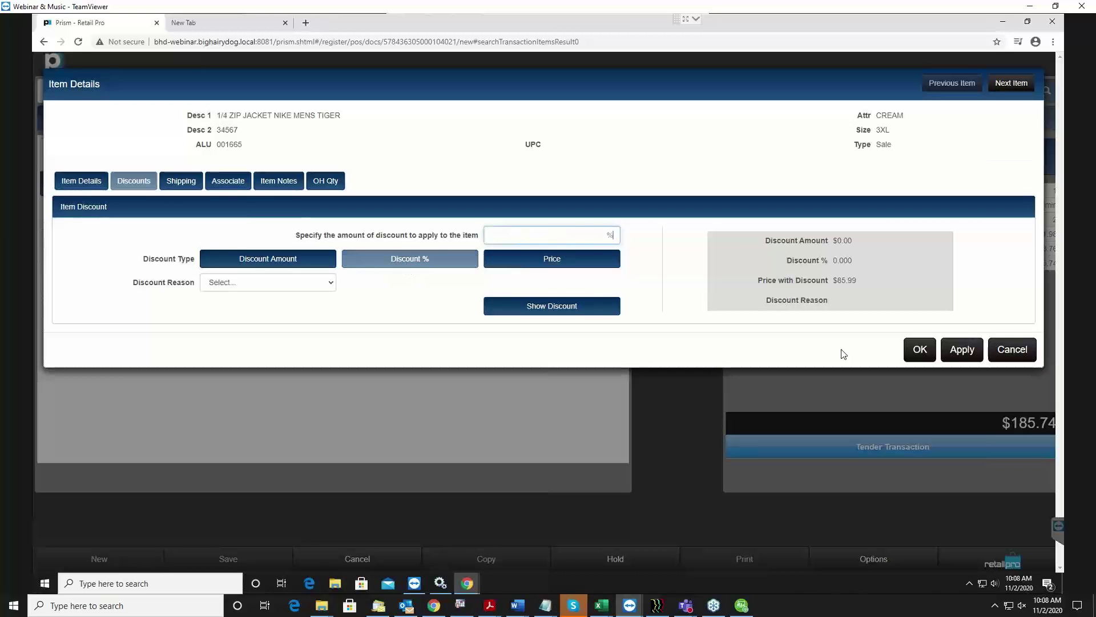
pyautogui.write('10')
pyautogui.click(230, 284)
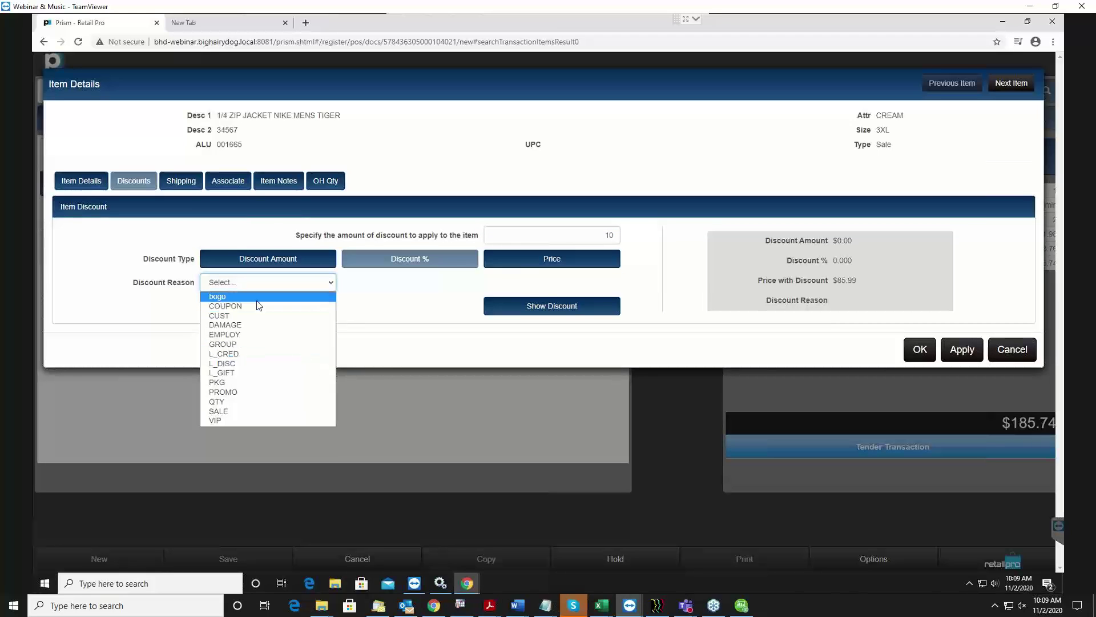
pyautogui.click(221, 329)
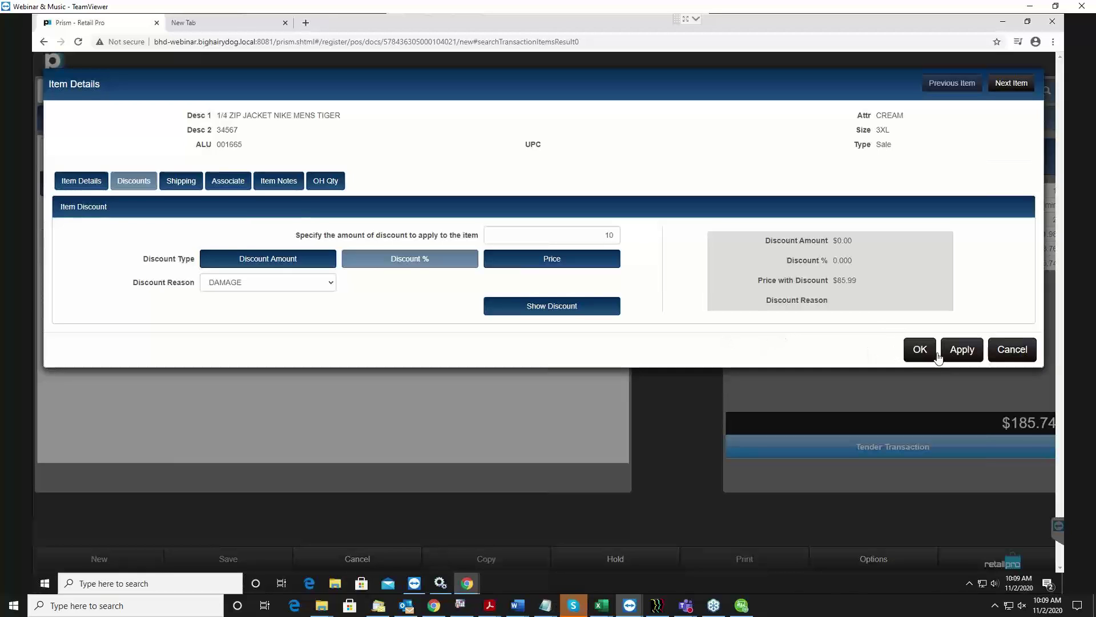
pyautogui.click(962, 348)
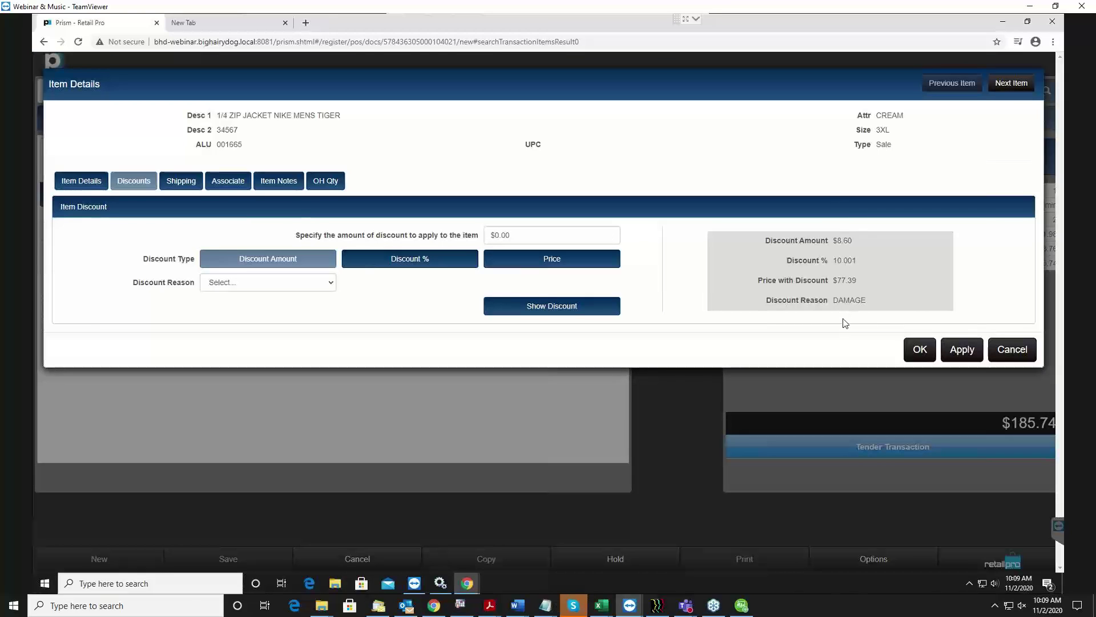
pyautogui.click(920, 350)
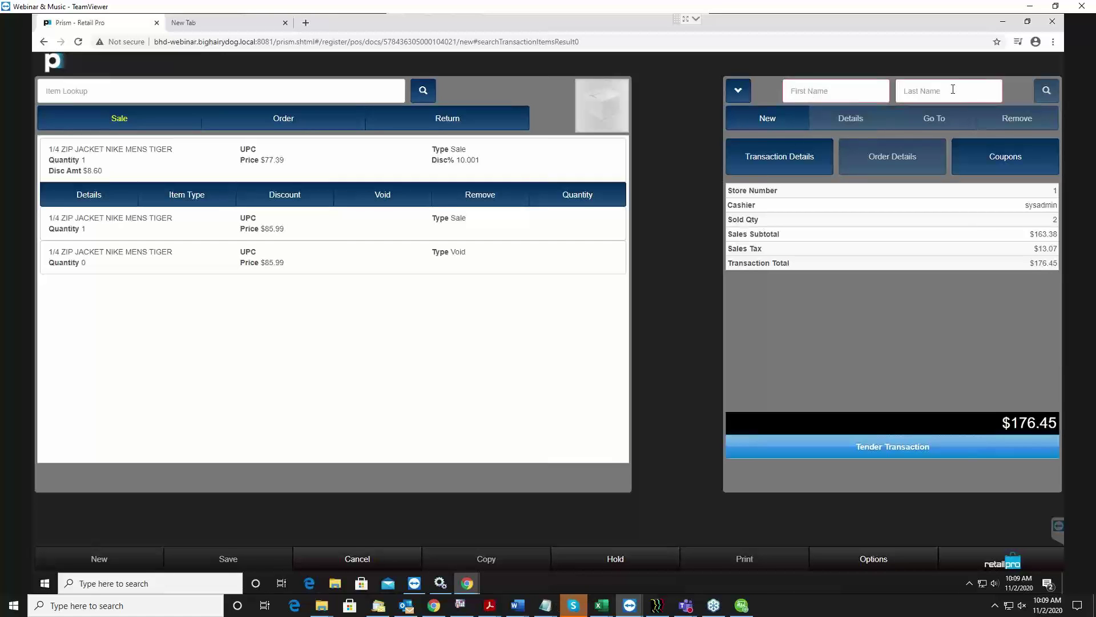
# Open a blank Quick Customer form from the customer panel's New button.
pyautogui.click(787, 119)
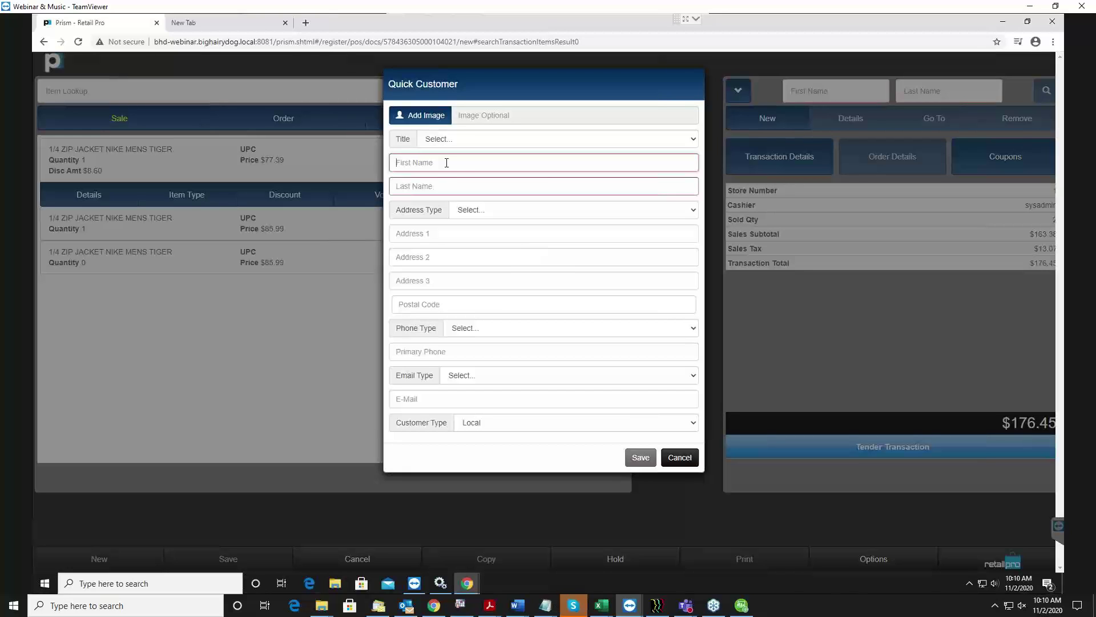
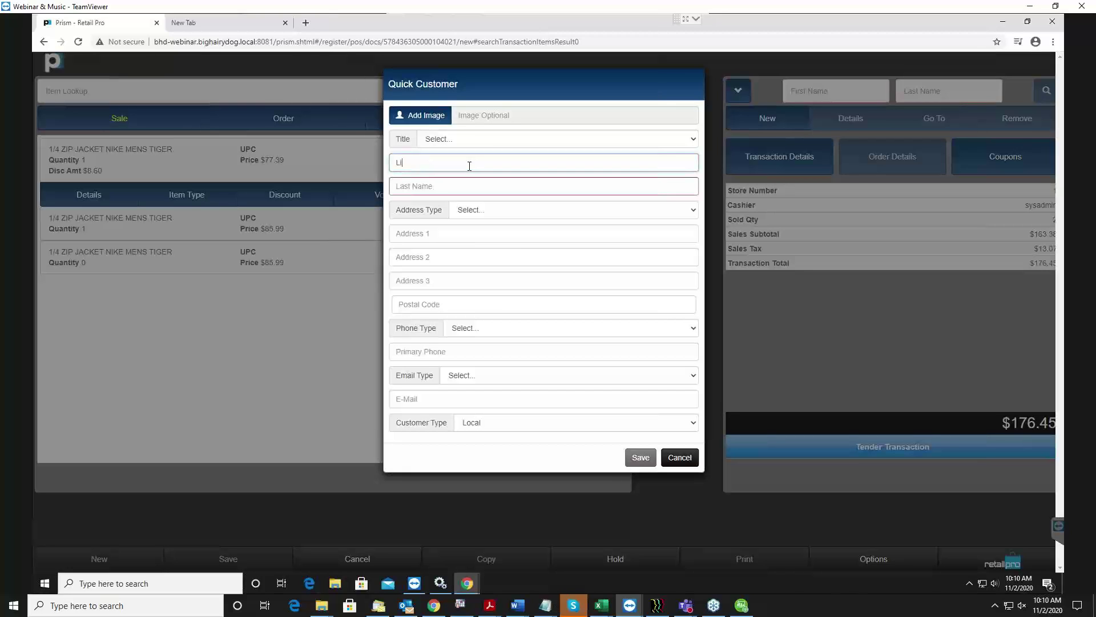
# Enter the new customer's first and last name.
pyautogui.click(654, 184)
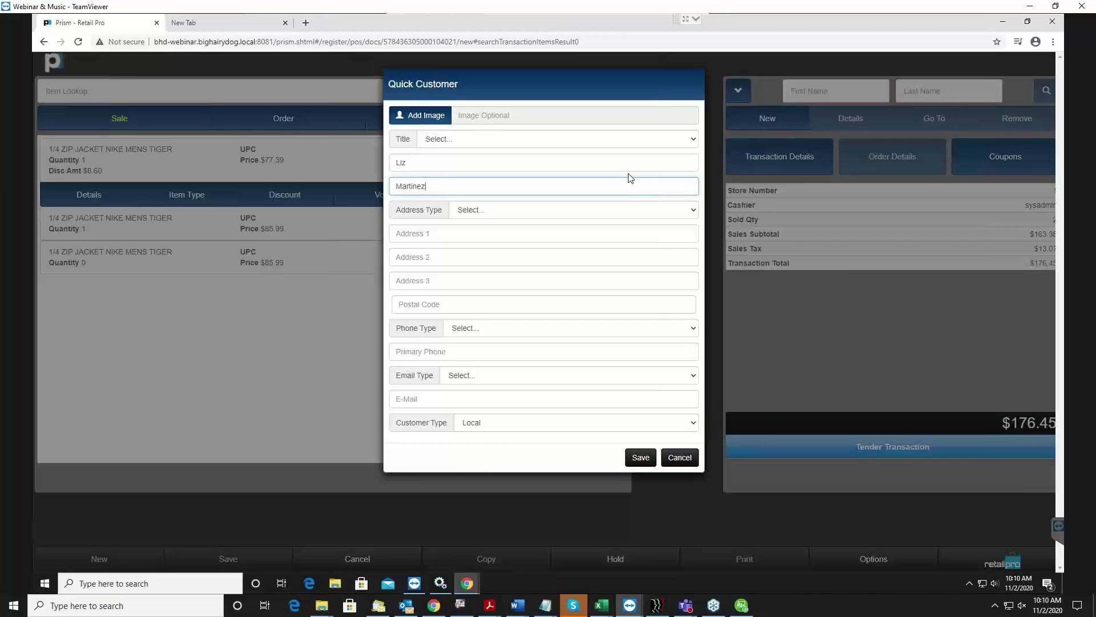
pyautogui.click(552, 236)
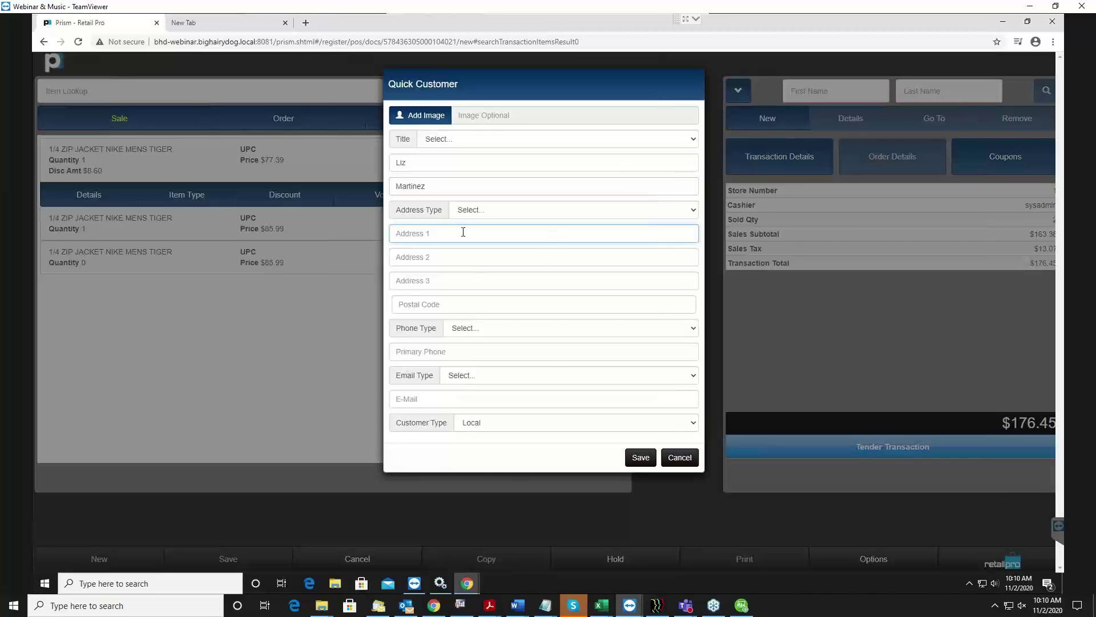
# Enter the customer's primary phone number and save them to the sale.
pyautogui.click(416, 350)
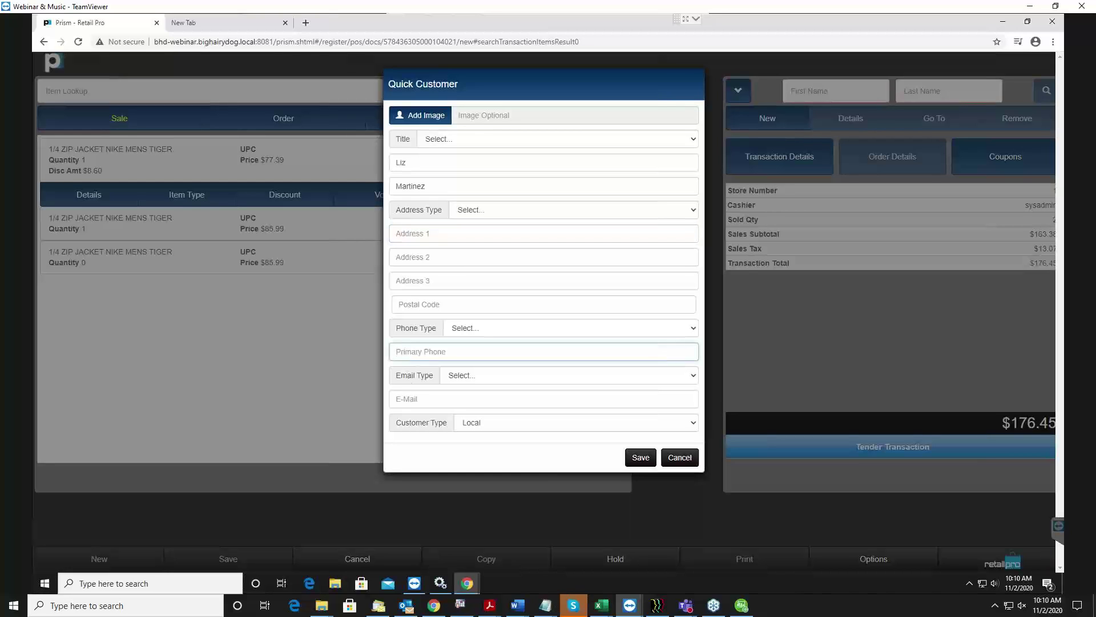
pyautogui.click(465, 303)
pyautogui.click(470, 357)
pyautogui.tripleClick(435, 352)
pyautogui.click(455, 400)
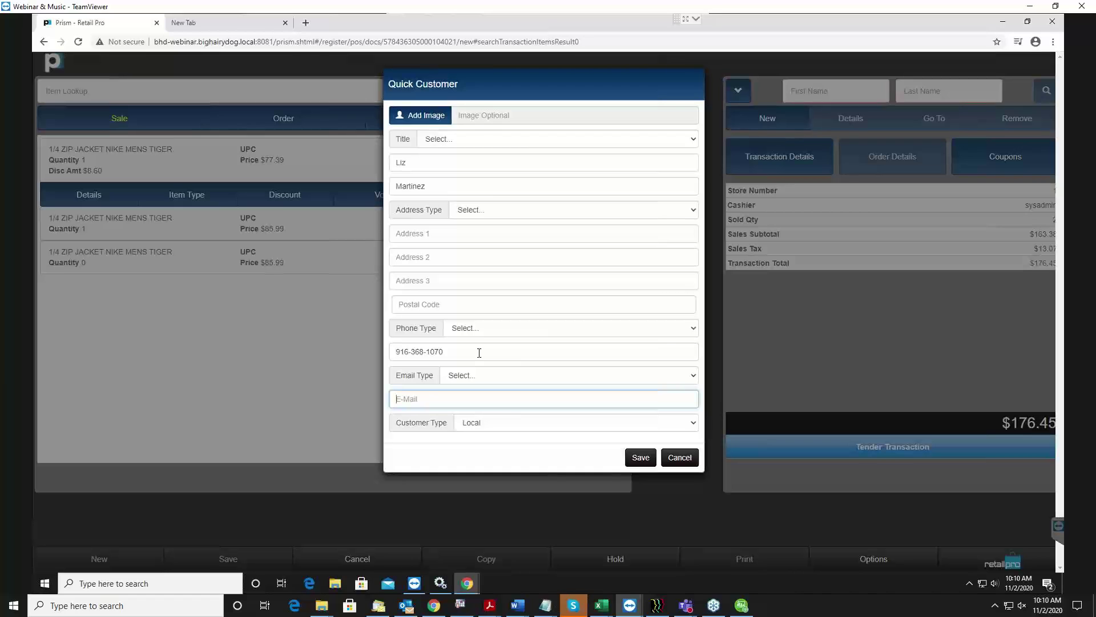
pyautogui.click(641, 458)
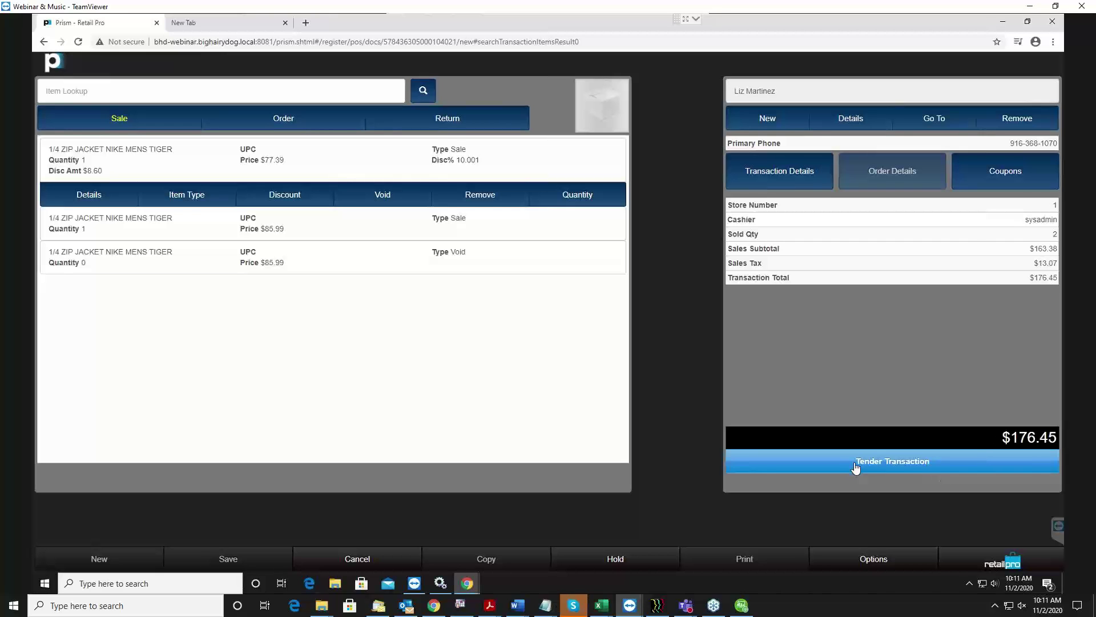
# Switch the tender to Credit and take 100 by American Express, leaving $76.45 due.
pyautogui.click(894, 467)
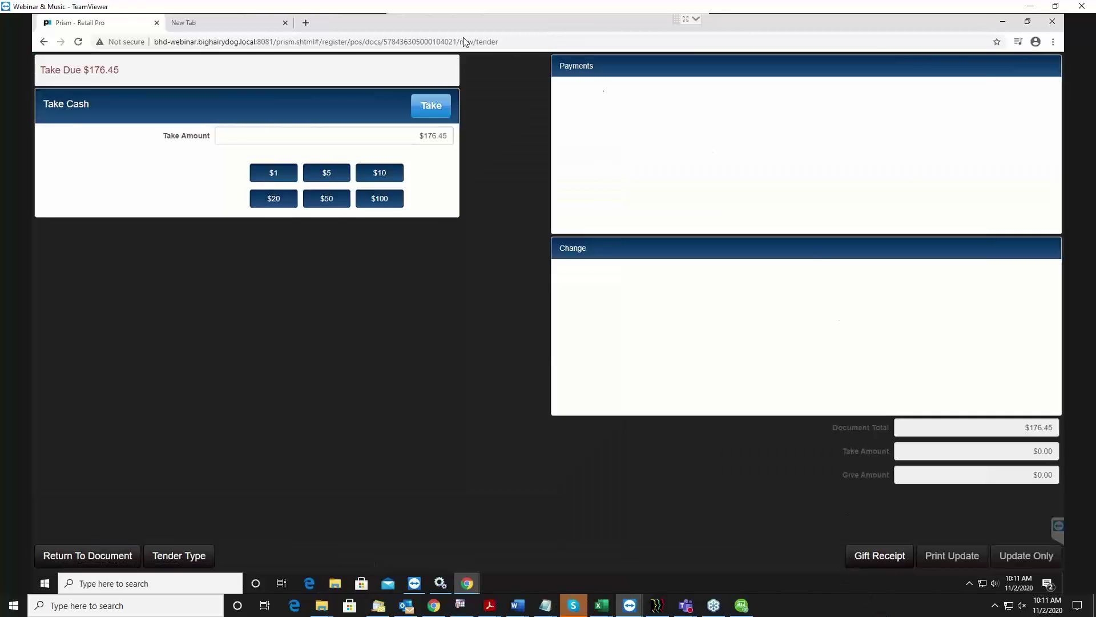
pyautogui.click(369, 143)
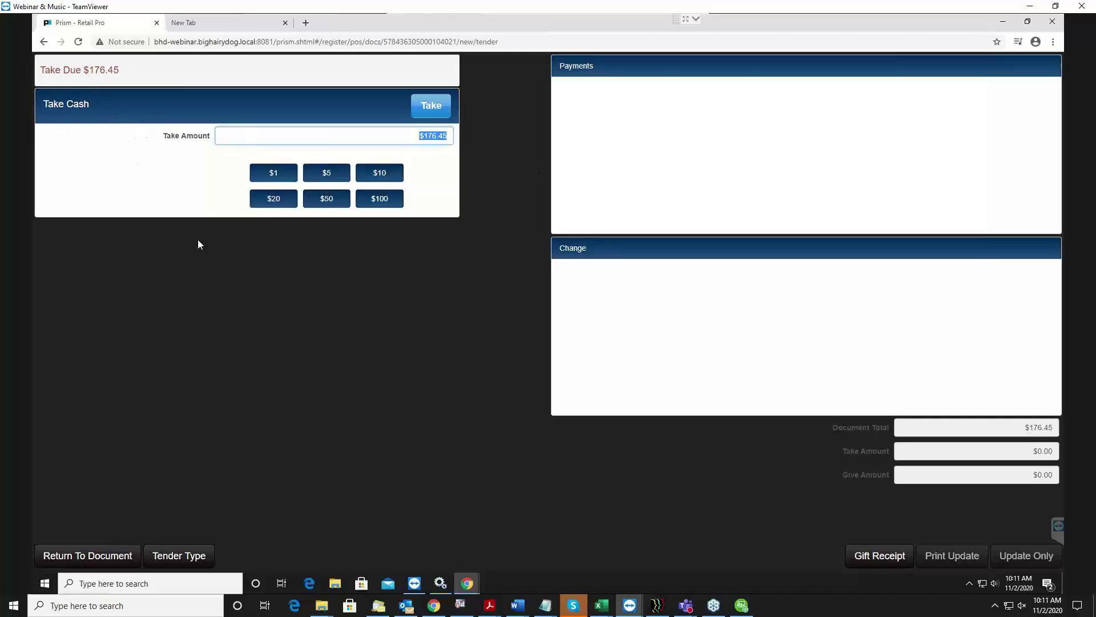
pyautogui.click(183, 557)
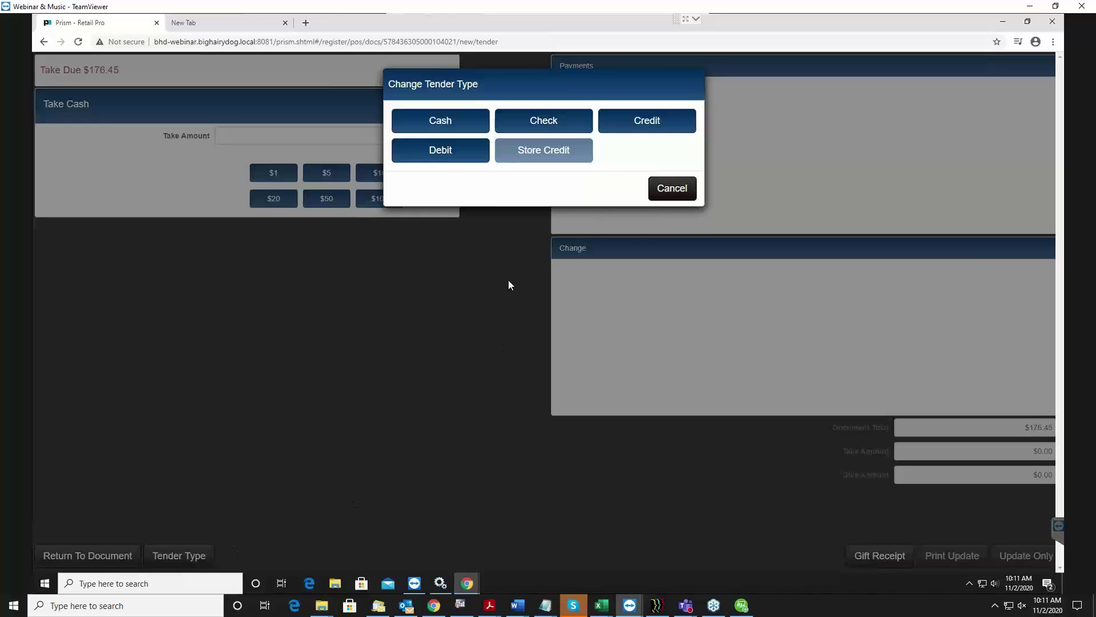
pyautogui.click(637, 122)
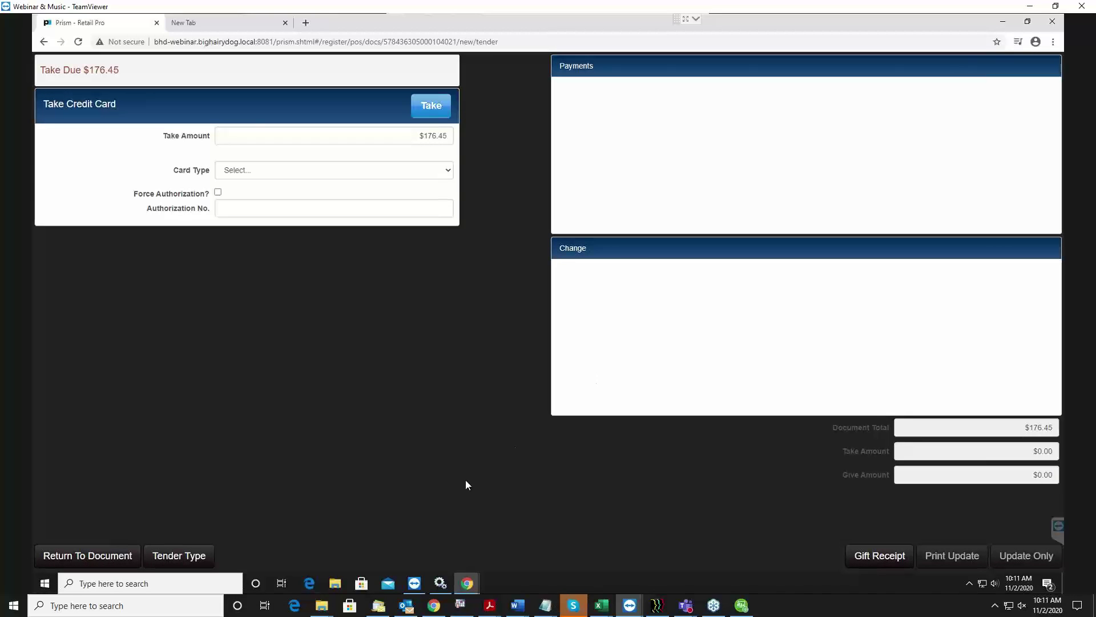
pyautogui.click(389, 135)
pyautogui.write('1')
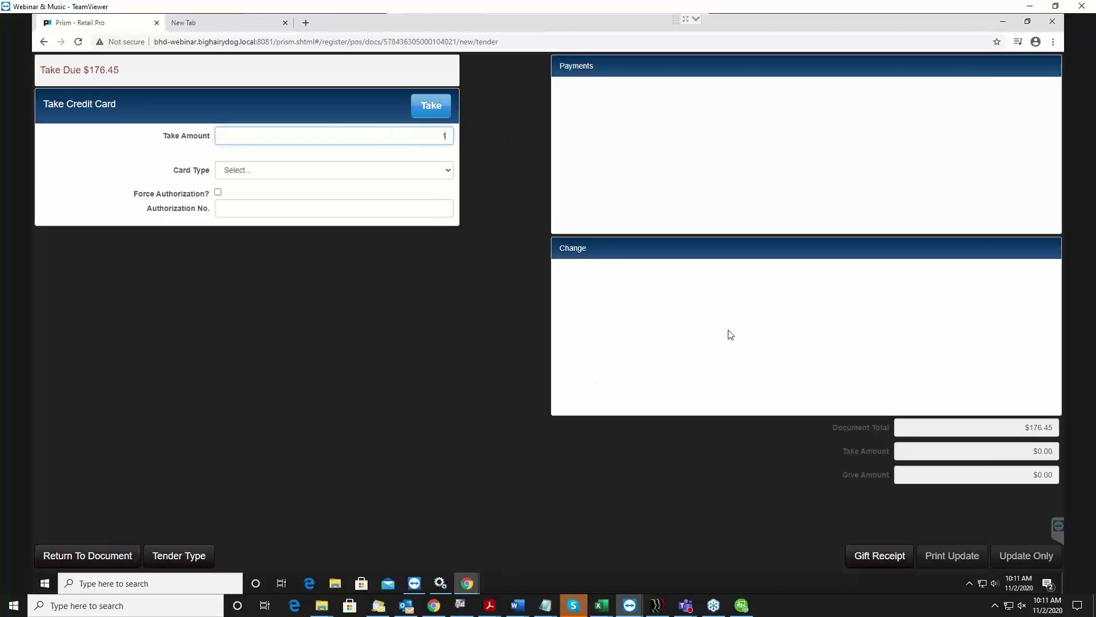
pyautogui.write('00')
pyautogui.click(364, 169)
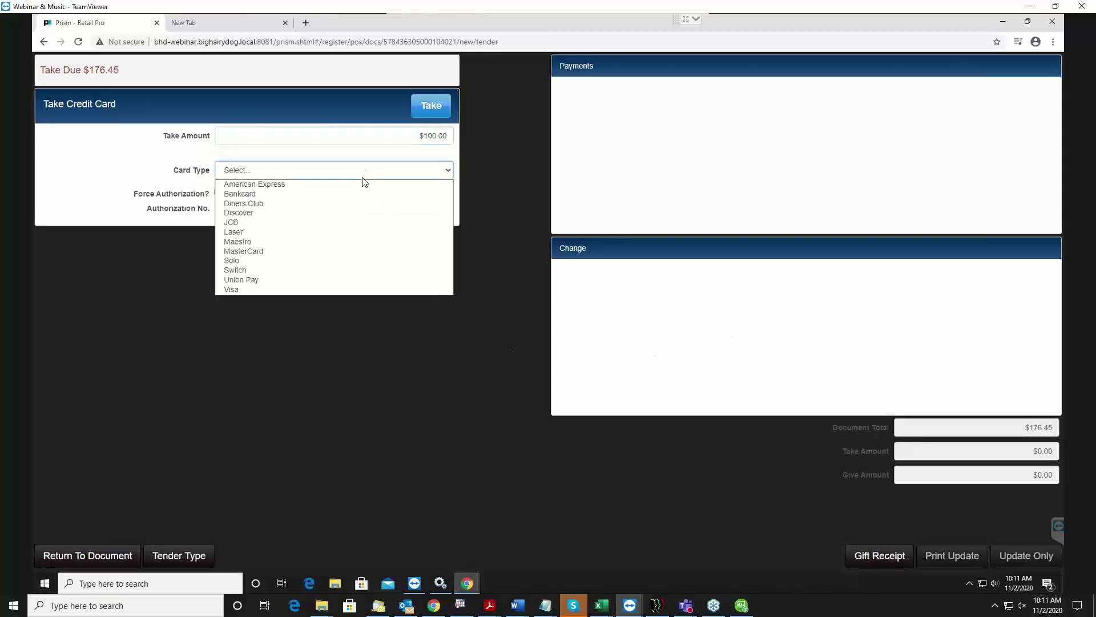
pyautogui.click(246, 188)
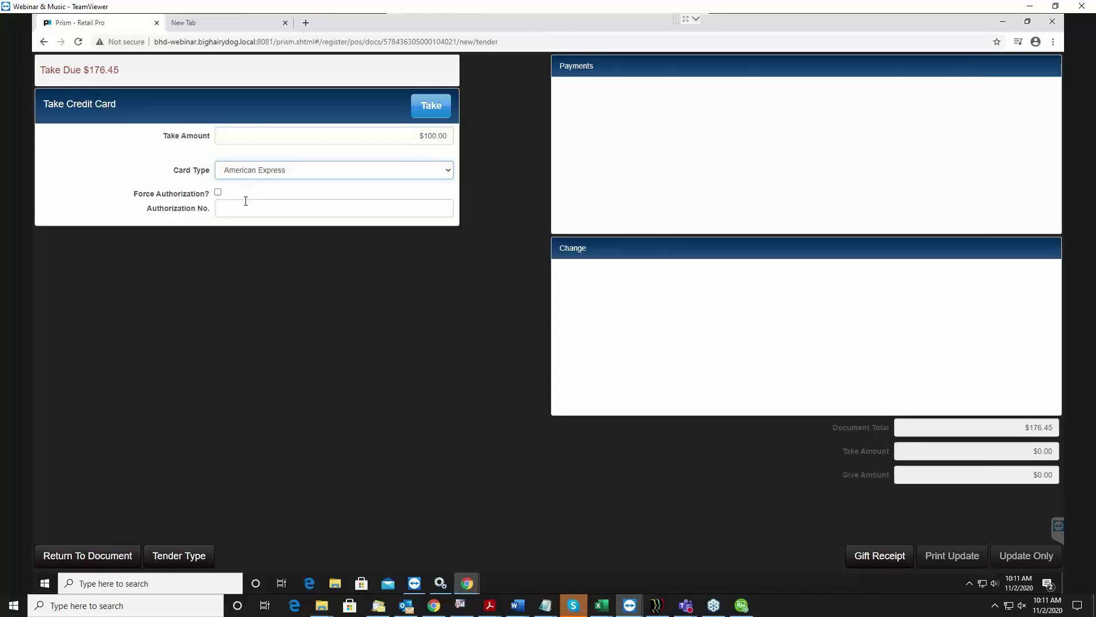
pyautogui.click(436, 109)
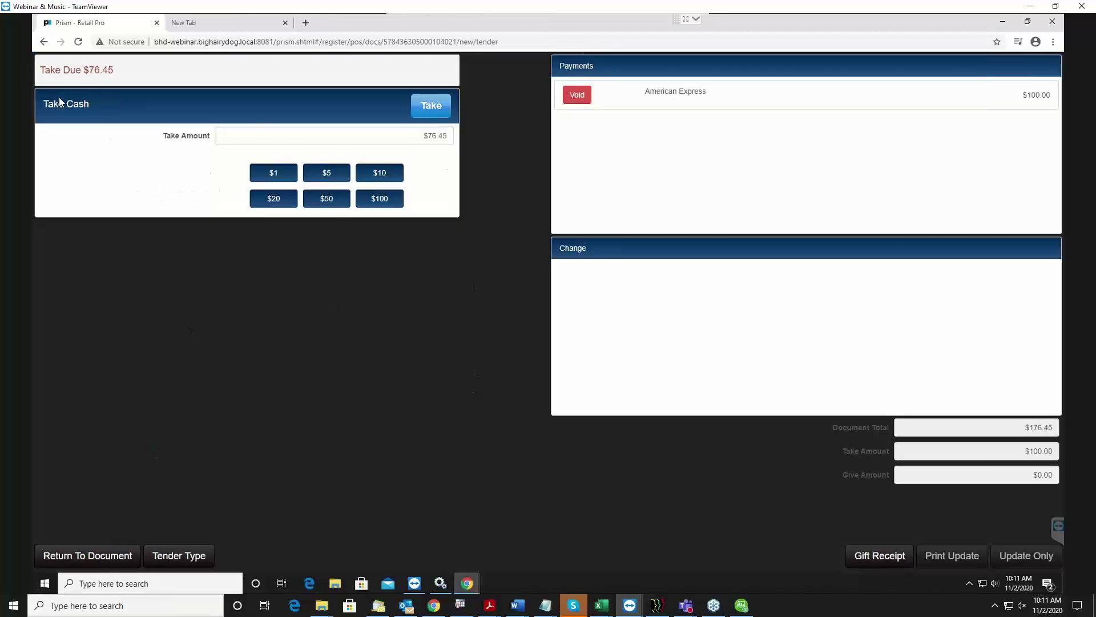
# Pay the $76.45 balance with $80.00 cash, give $3.55 change, and finish with Print Update.
pyautogui.click(184, 557)
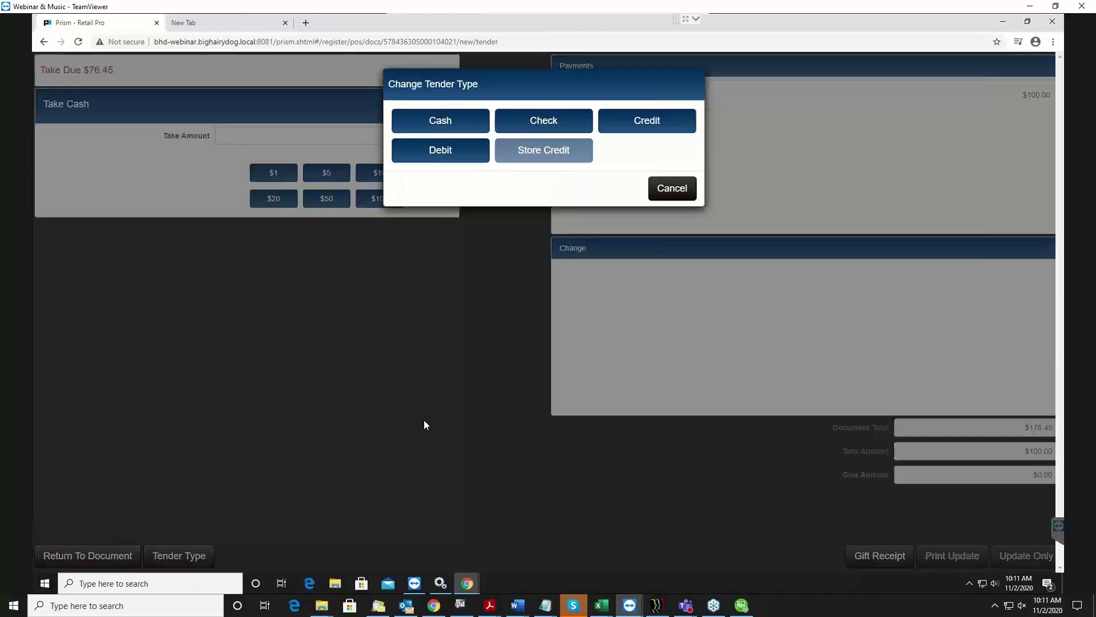
pyautogui.click(672, 189)
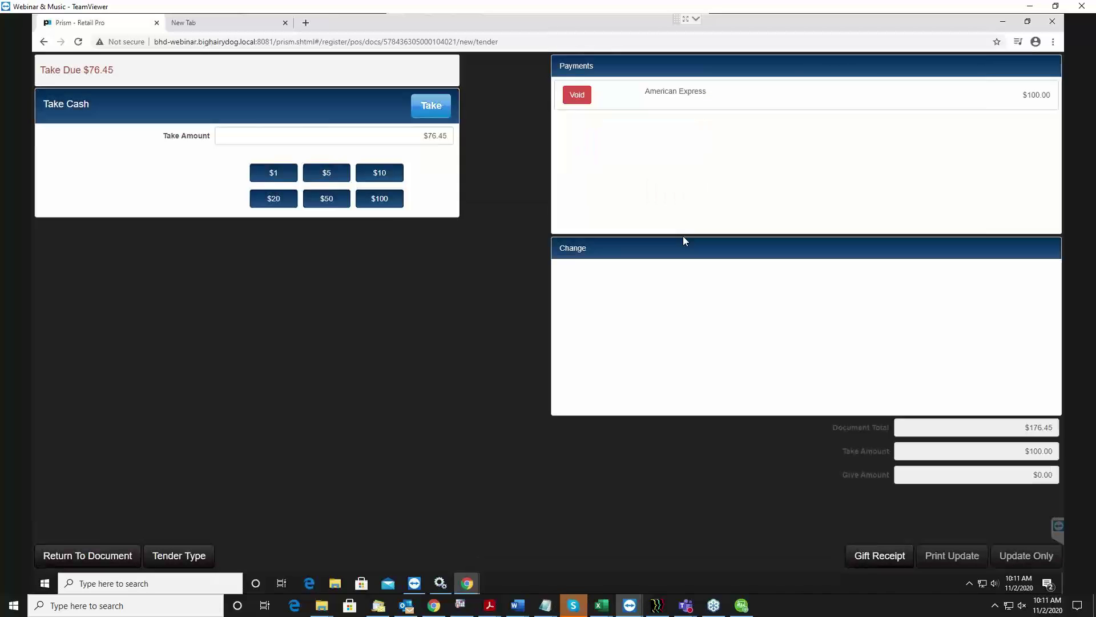
pyautogui.click(383, 137)
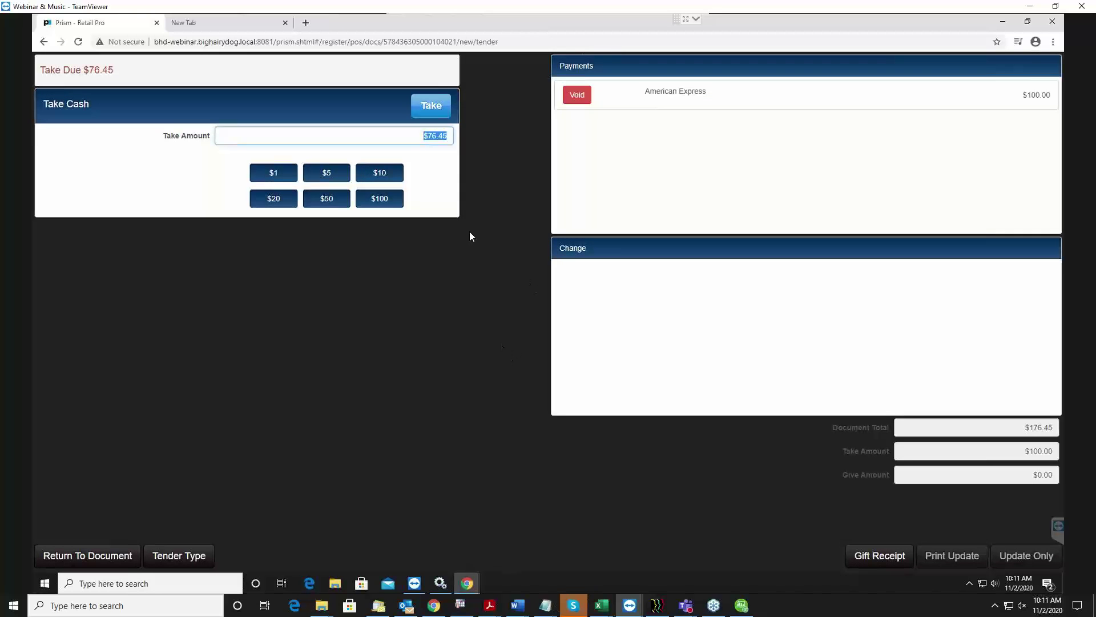
pyautogui.write('80')
pyautogui.click(439, 112)
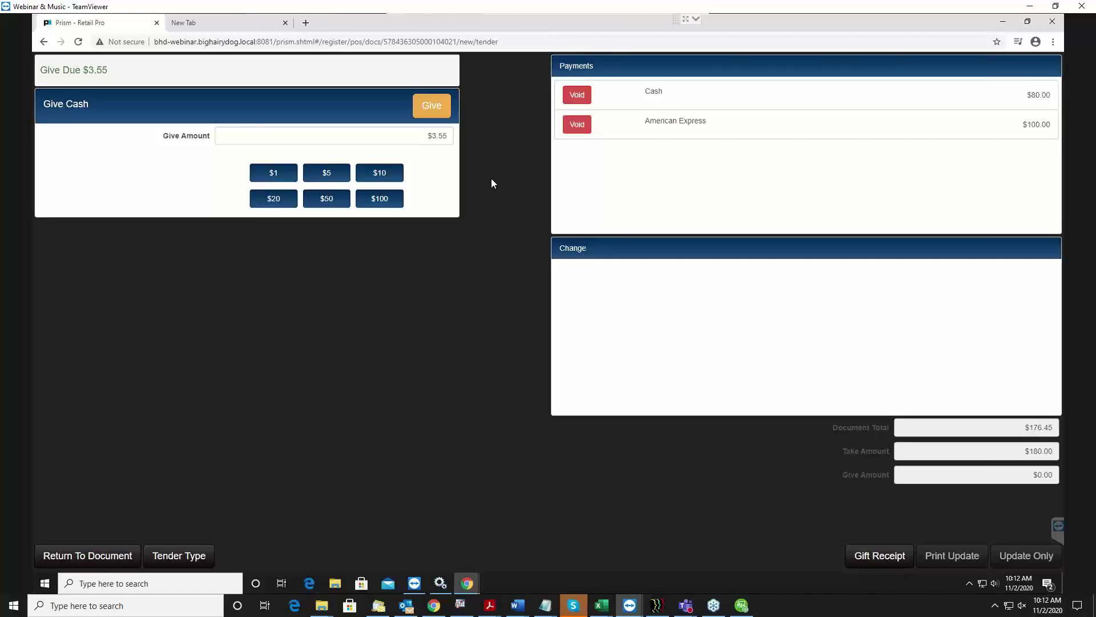
pyautogui.click(423, 106)
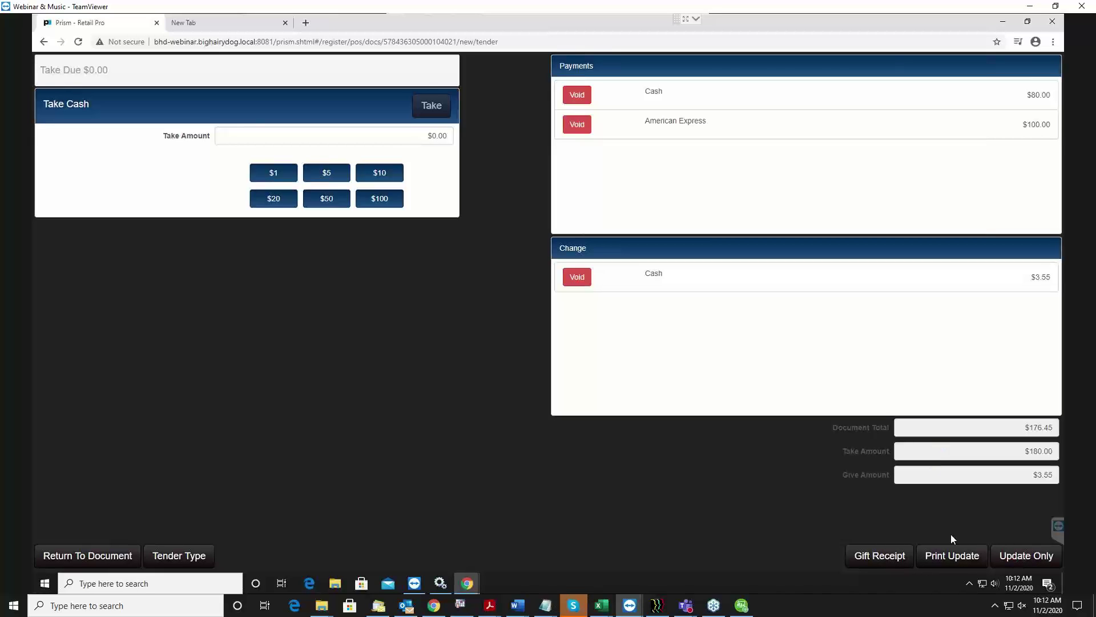
pyautogui.click(960, 560)
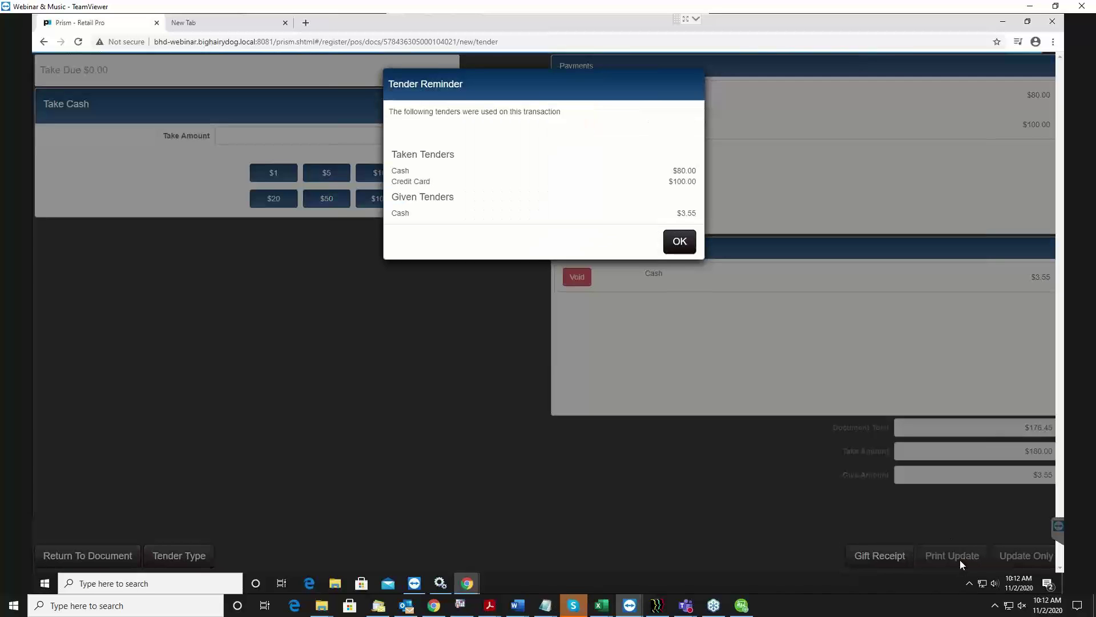
# Acknowledge the Tender Reminder and preview the receipt on Microsoft XPS Document Writer.
pyautogui.moveTo(530, 97); pyautogui.dragTo(532, 111)
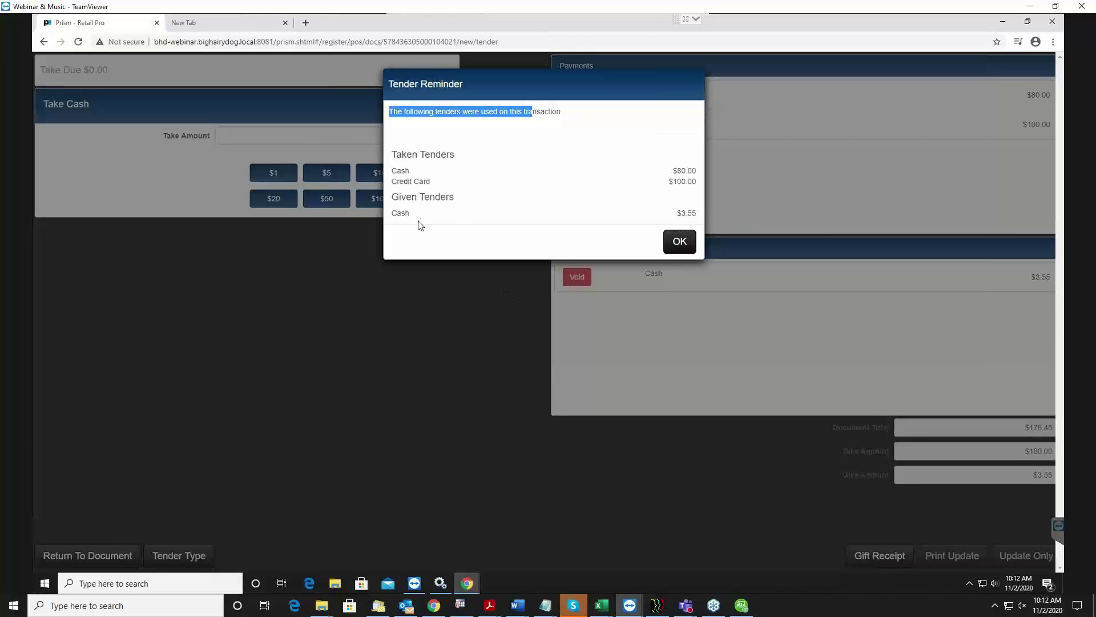
pyautogui.click(683, 242)
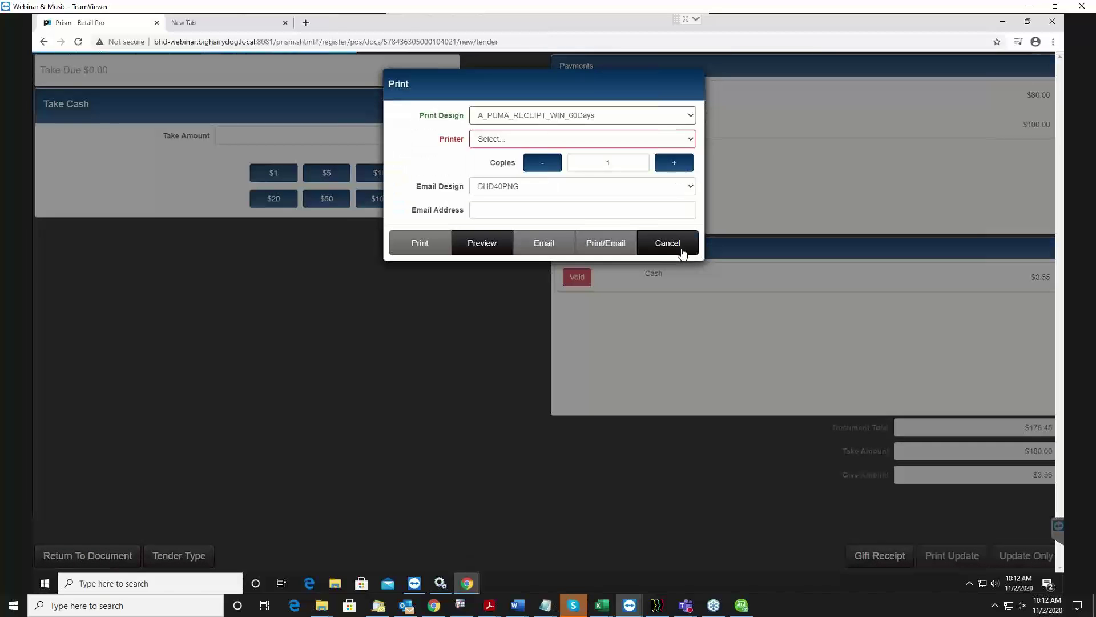
pyautogui.click(491, 140)
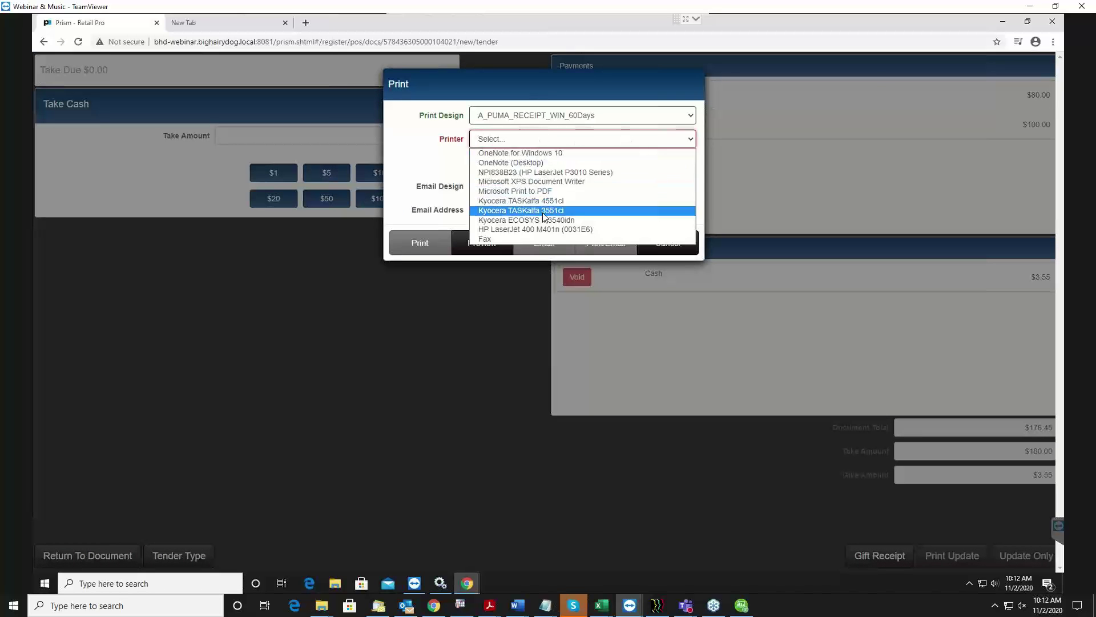
pyautogui.click(561, 182)
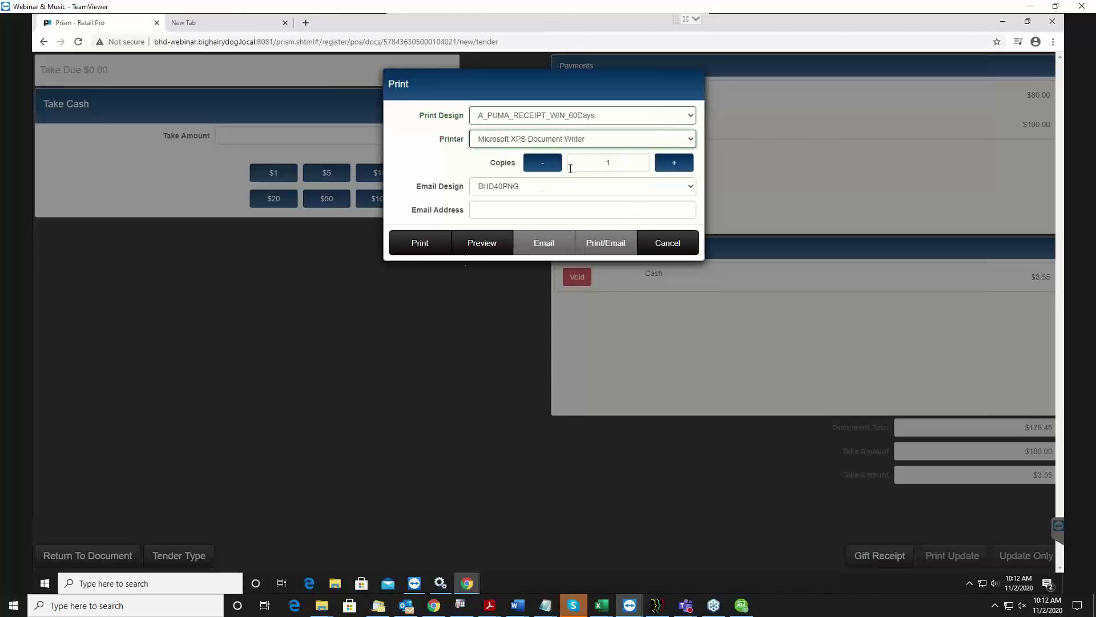
pyautogui.click(474, 244)
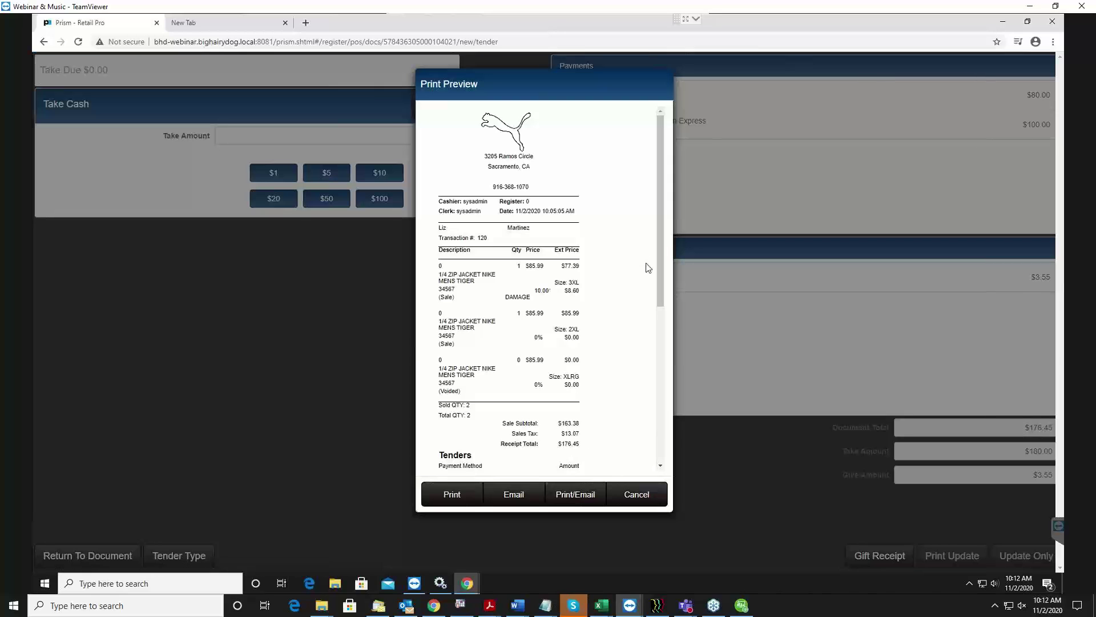
# Scroll through the A_PUMA_RECEIPT_WIN_60Days receipt preview, then cancel it without printing.
pyautogui.scroll(-1, 669, 289)
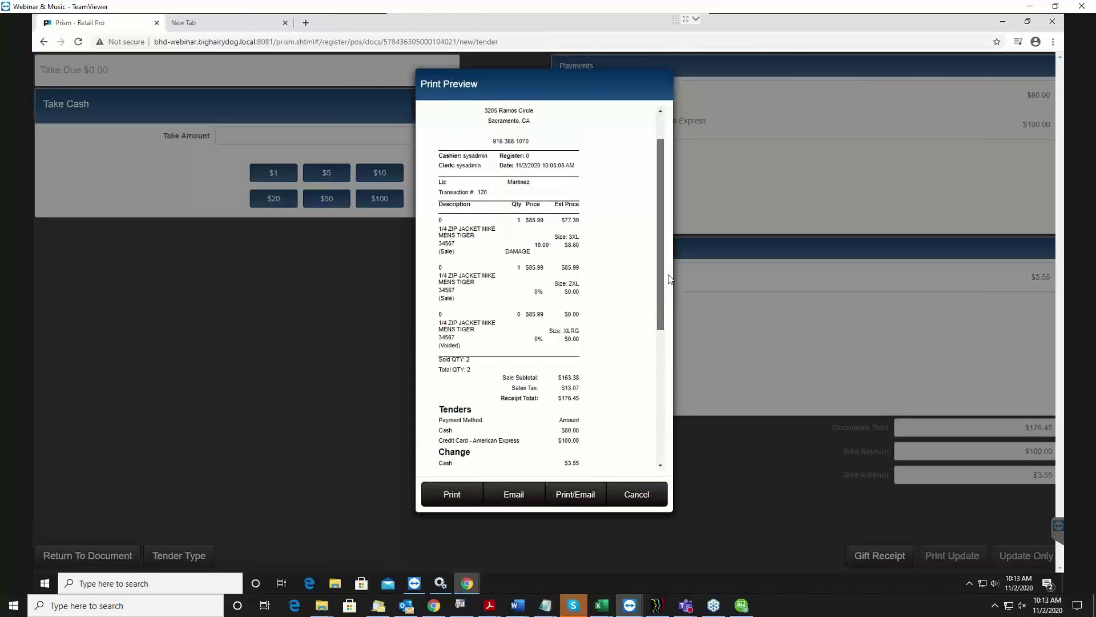
pyautogui.scroll(-1, 671, 291)
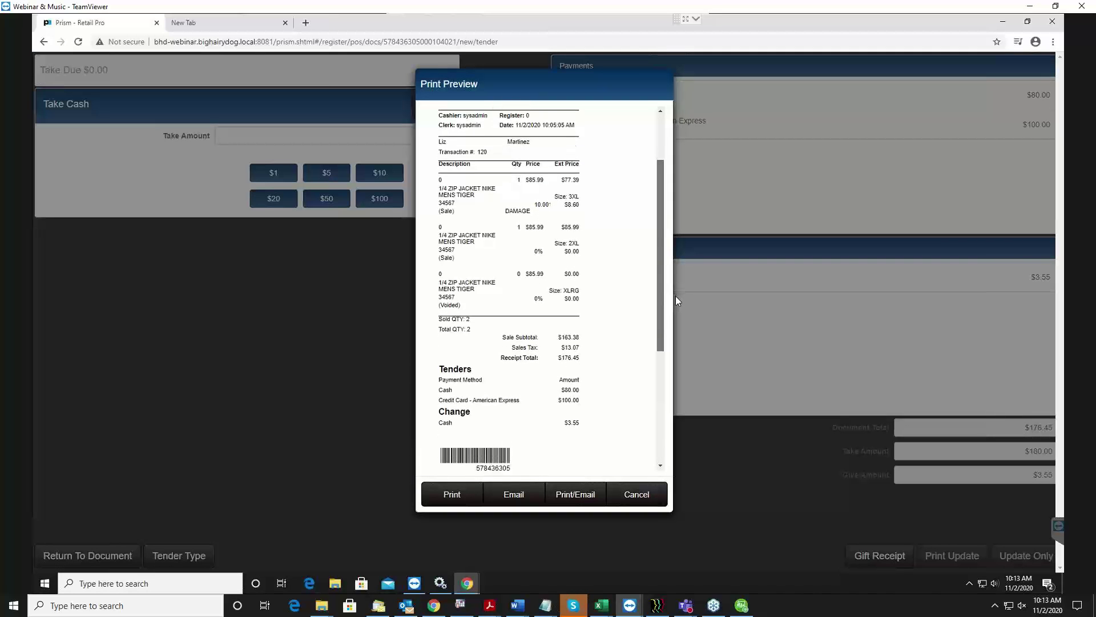
pyautogui.scroll(1, 676, 295)
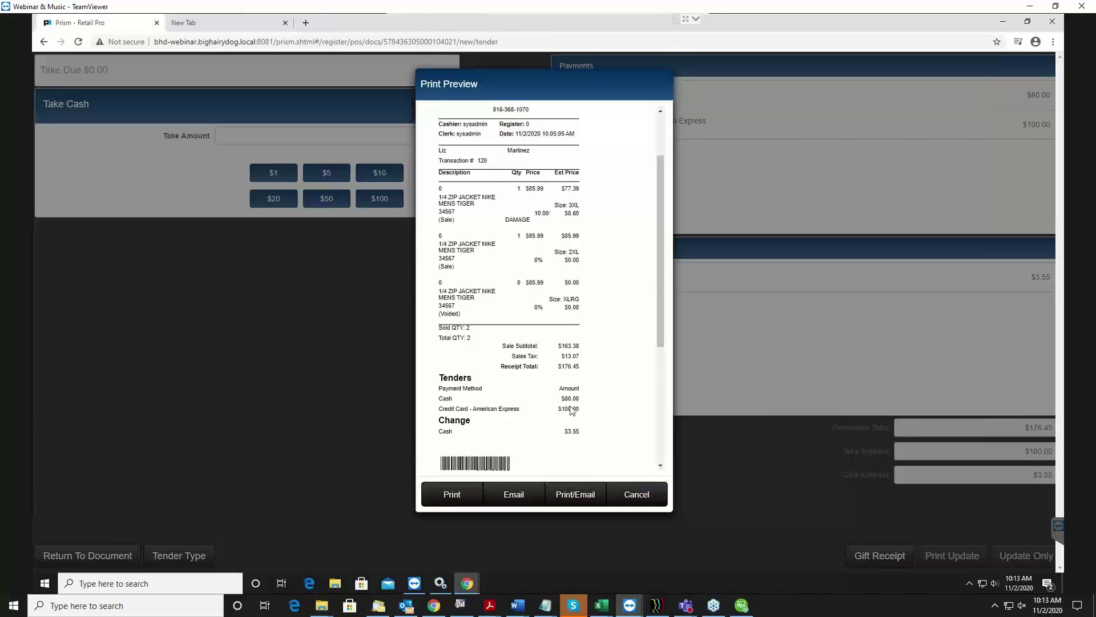
pyautogui.scroll(-3, 571, 407)
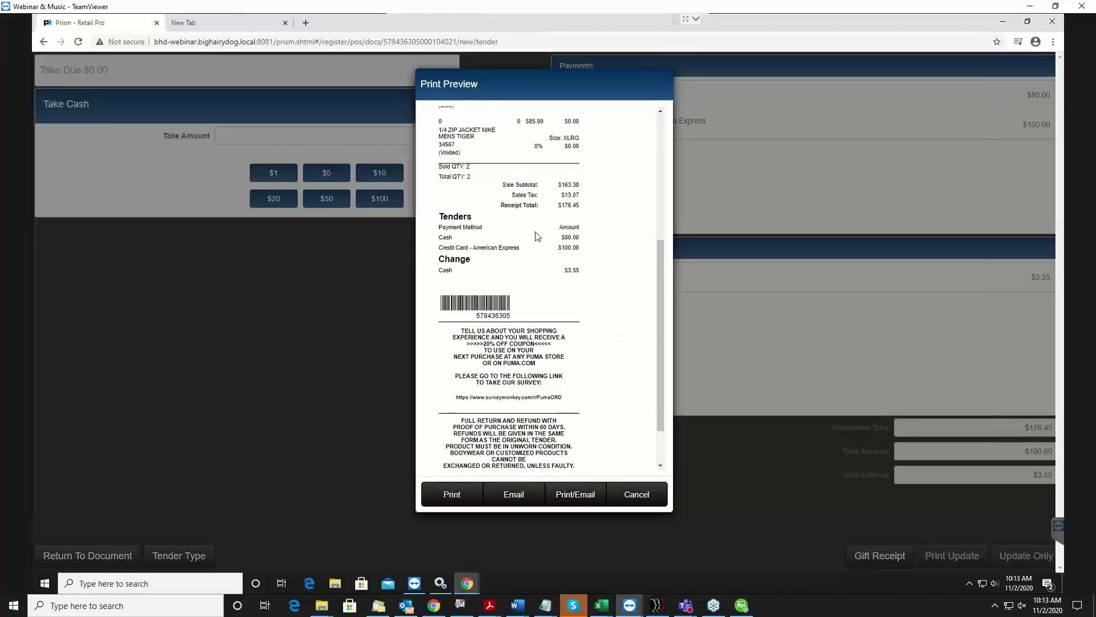
pyautogui.scroll(-1, 534, 237)
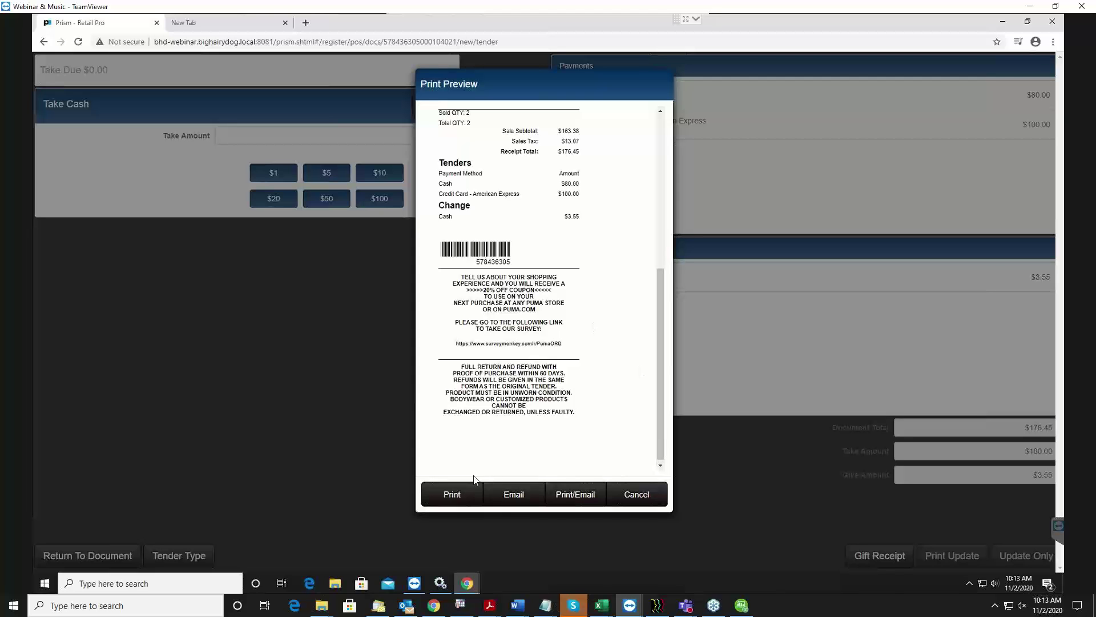
pyautogui.click(647, 499)
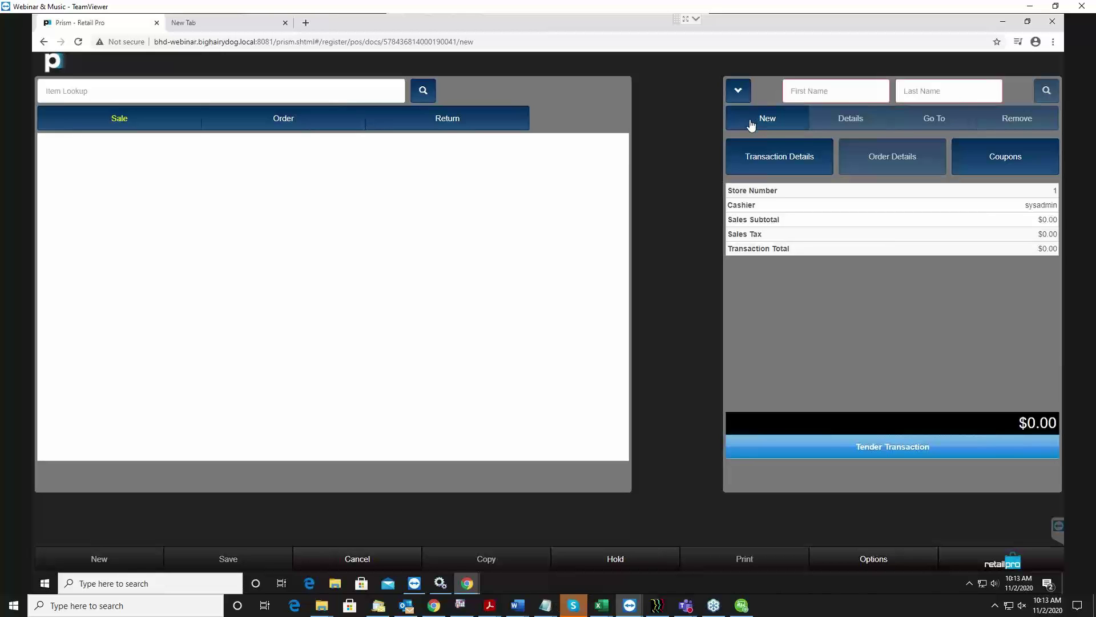
# Open Transaction Details for the empty $0.00 sale.
pyautogui.click(760, 159)
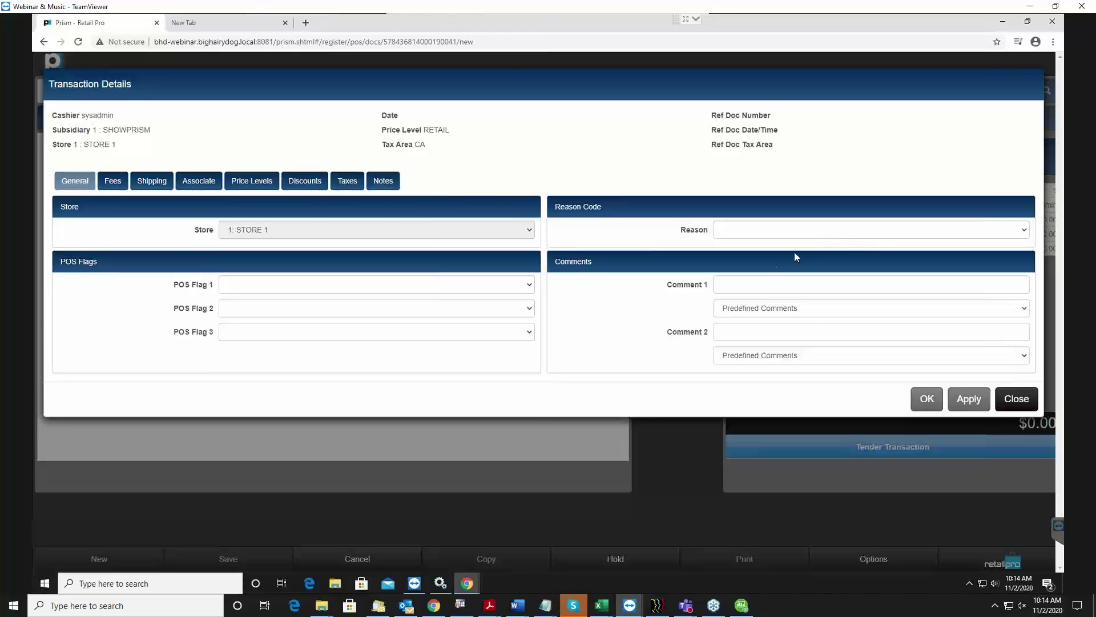
pyautogui.click(760, 289)
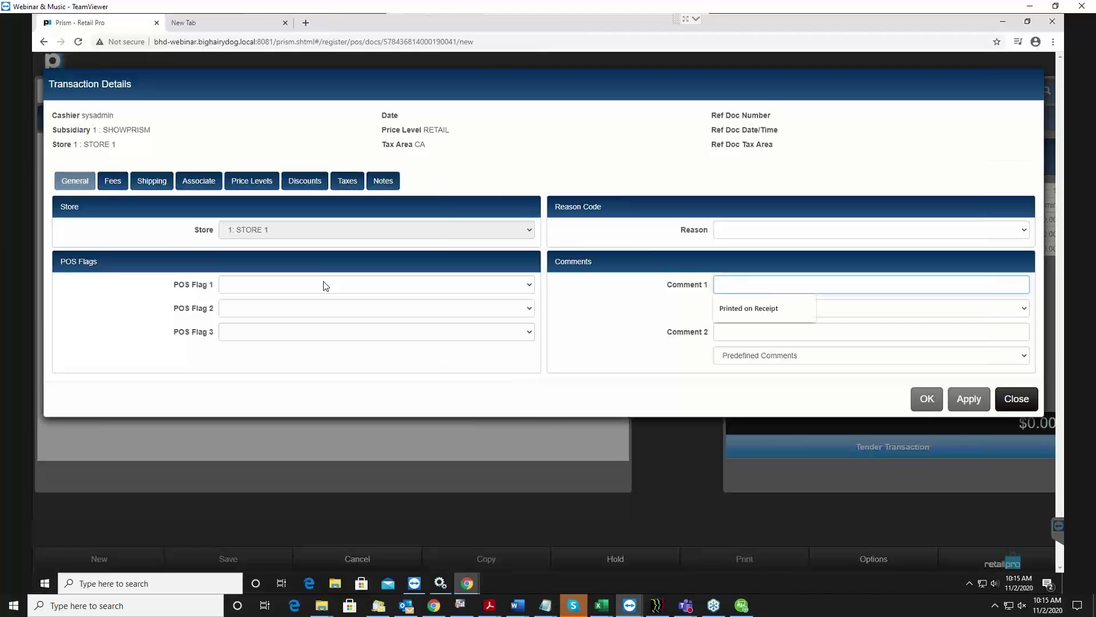
# Check the POS Flag 1 options without choosing, then view the $0.00 Sales and Order Fees.
pyautogui.click(325, 286)
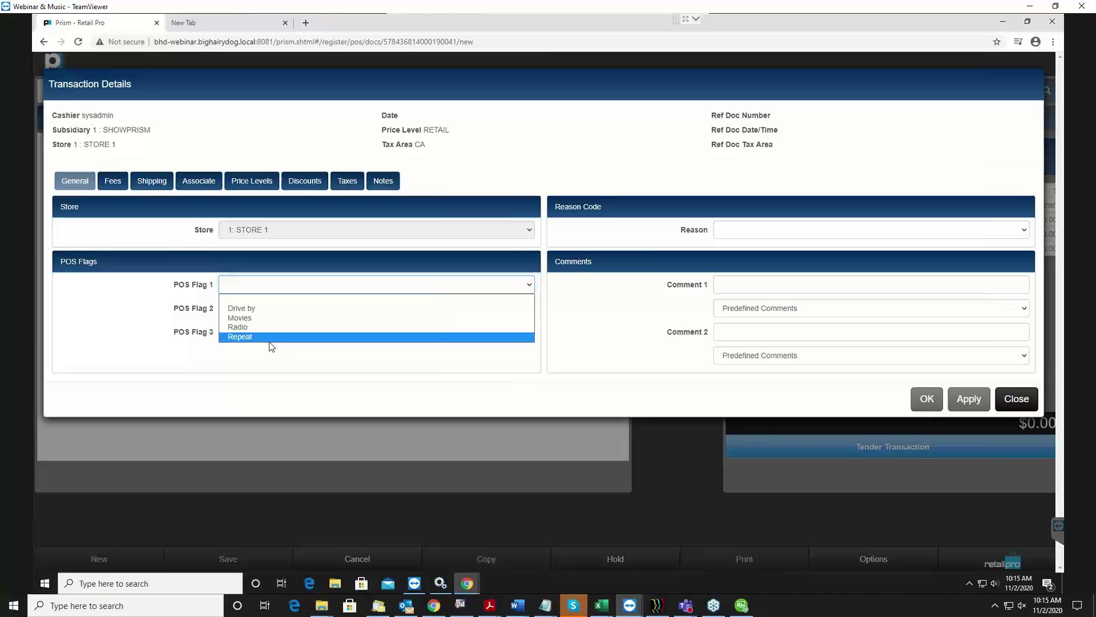
pyautogui.click(128, 310)
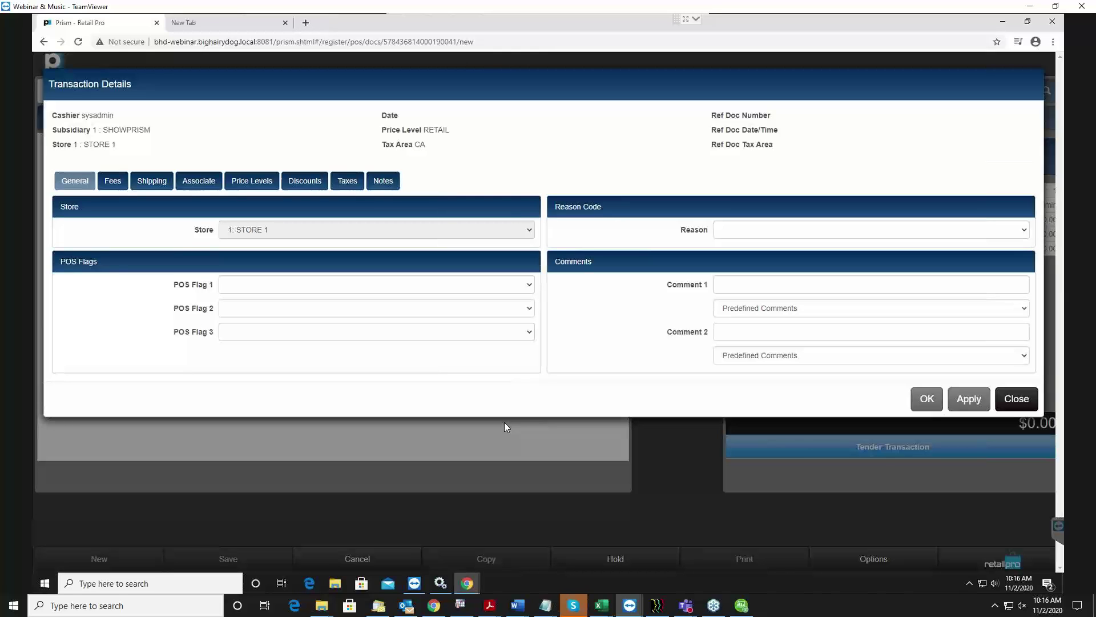
pyautogui.click(119, 184)
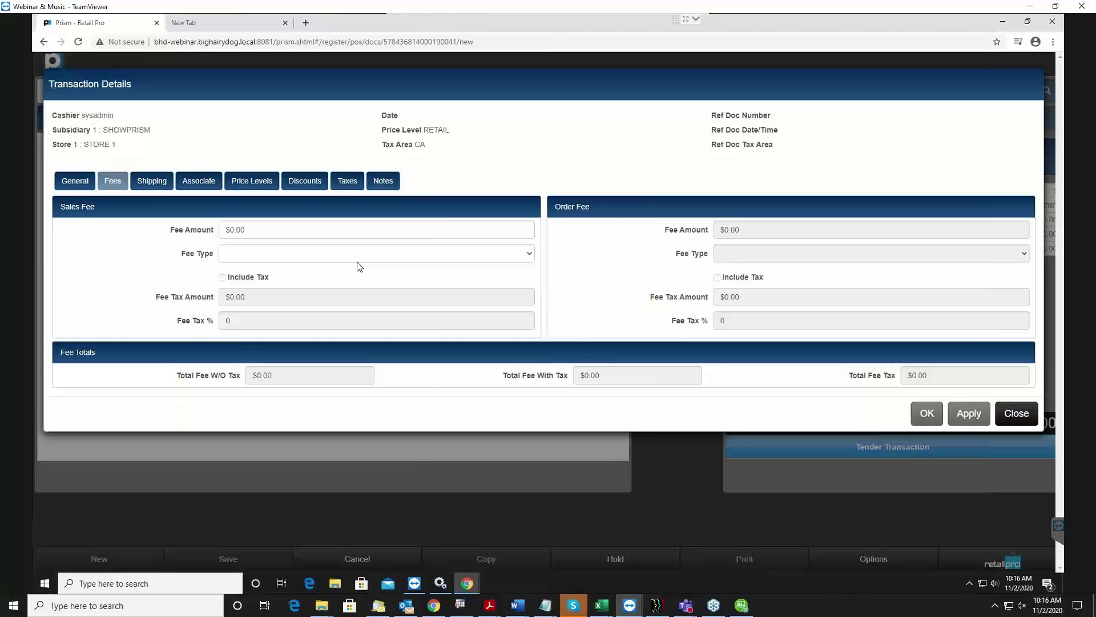
# Review the Associate, Price Levels, Discounts and Taxes tabs, then close Transaction Details.
pyautogui.click(199, 181)
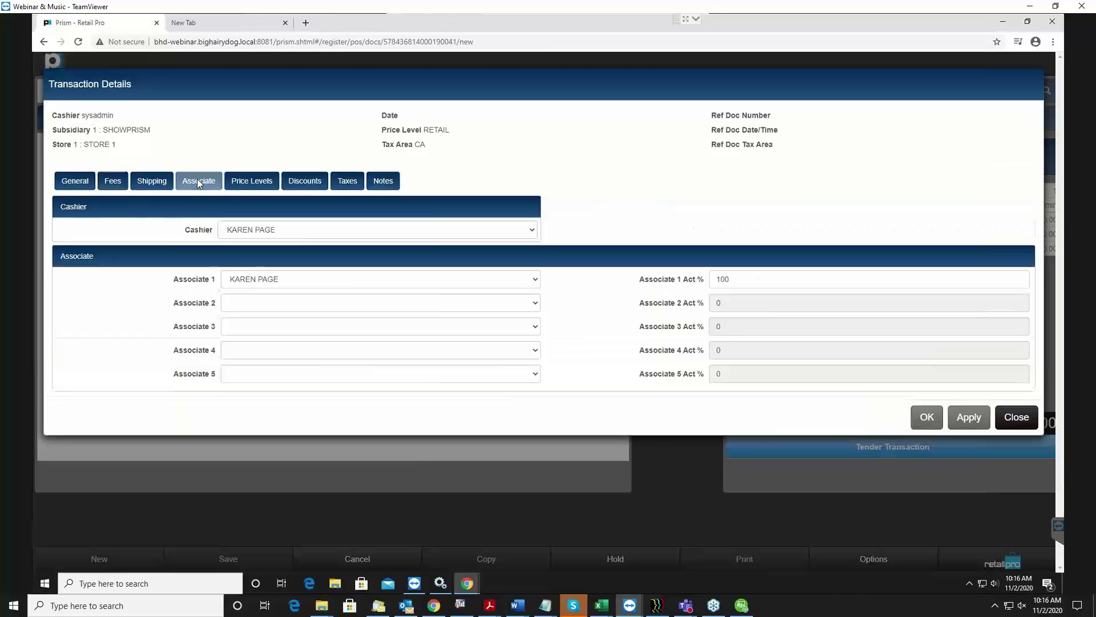
pyautogui.click(254, 181)
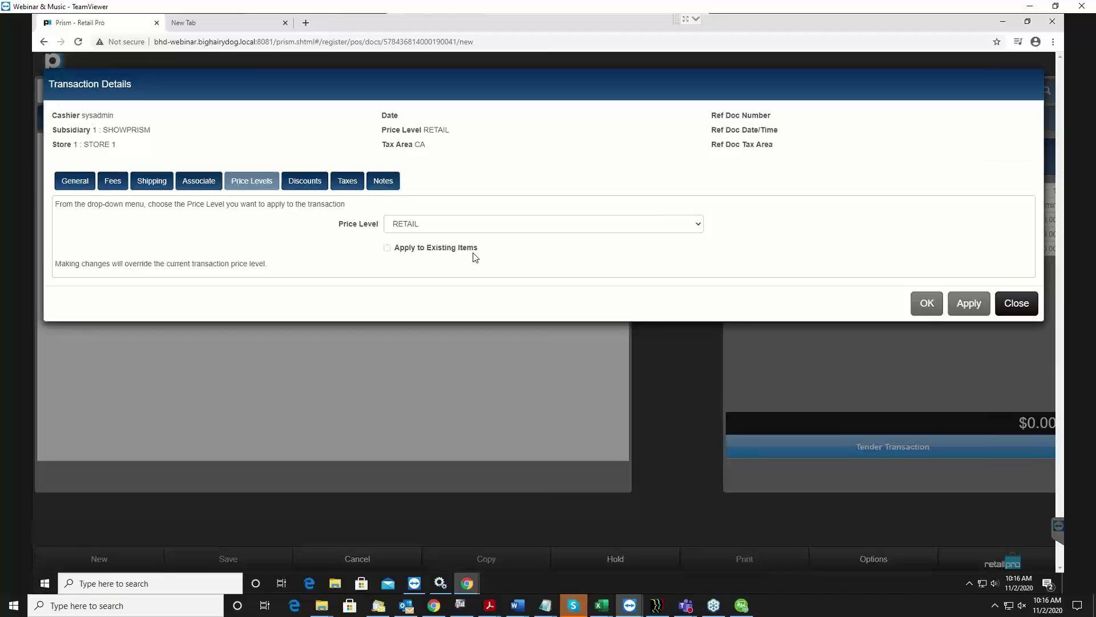
pyautogui.click(290, 186)
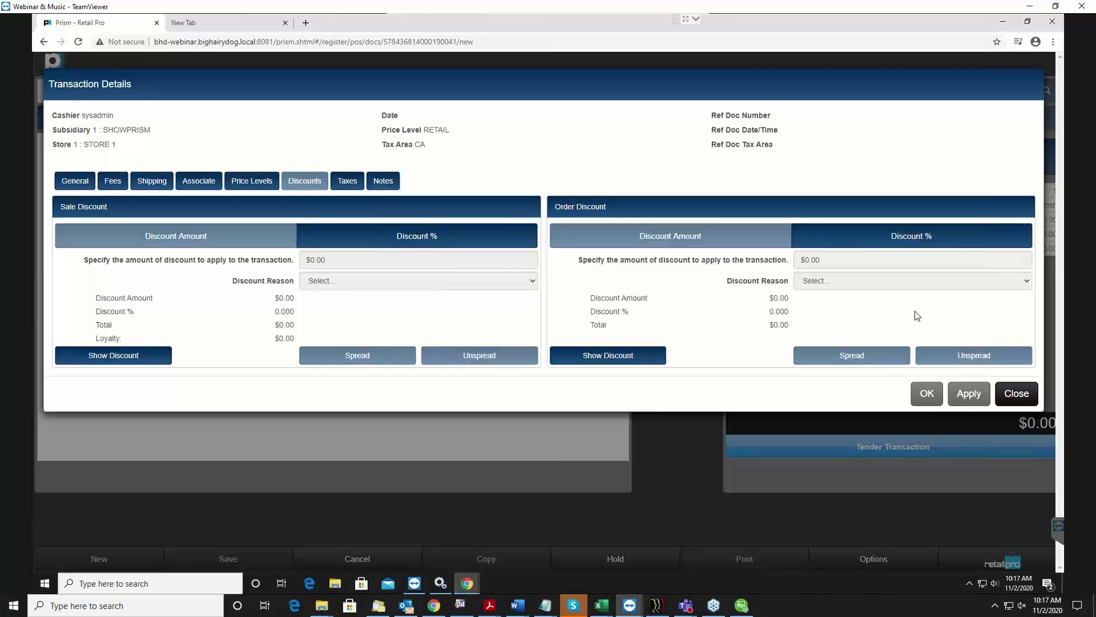
pyautogui.click(348, 181)
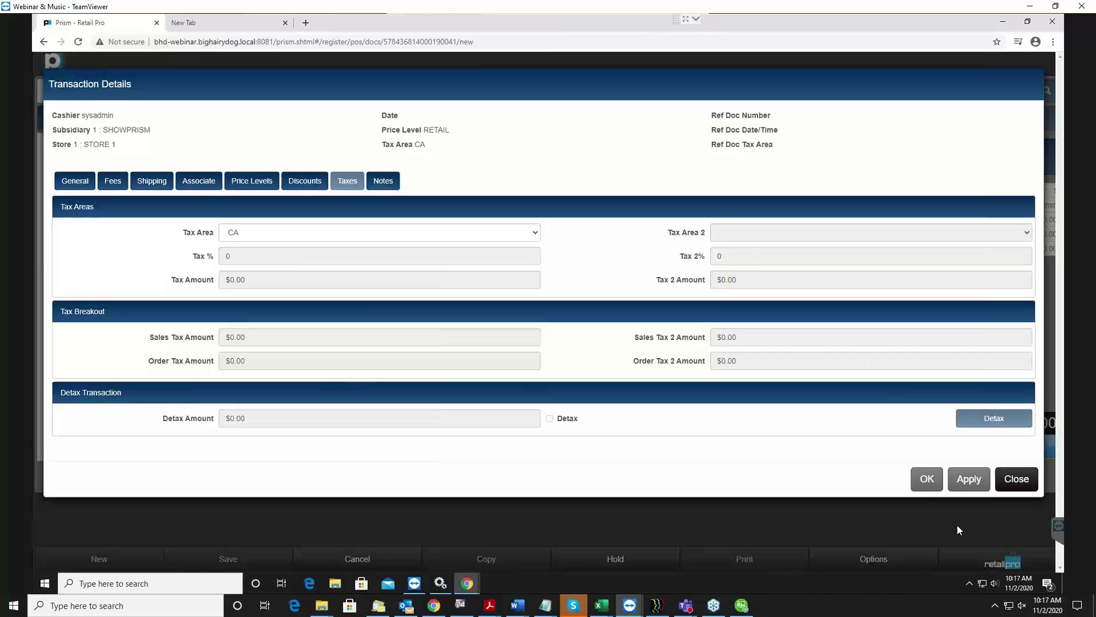
pyautogui.click(1025, 478)
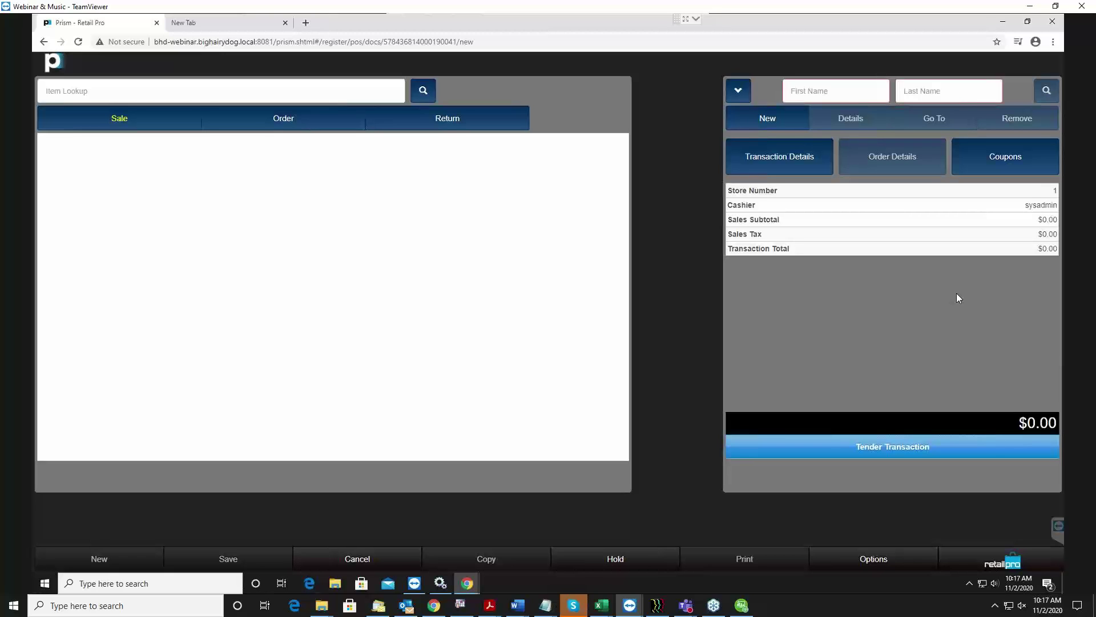
# Open the Coupons dialog with its empty In and Out lists.
pyautogui.click(1022, 167)
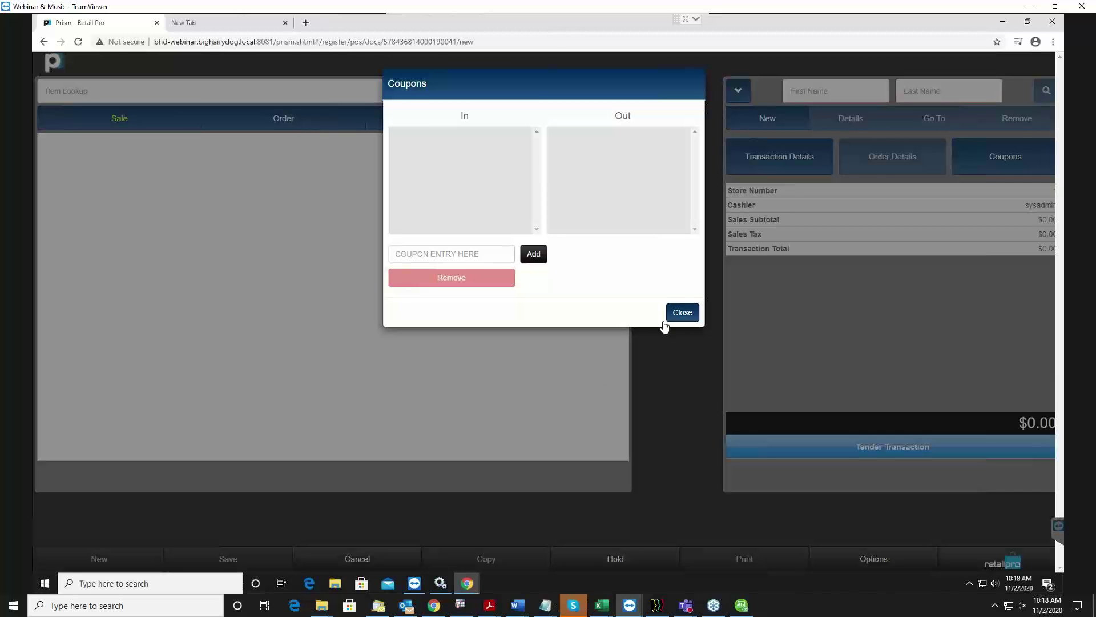
# Close Coupons and show the Return choices Set Item Type and Search For Receipt.
pyautogui.click(681, 311)
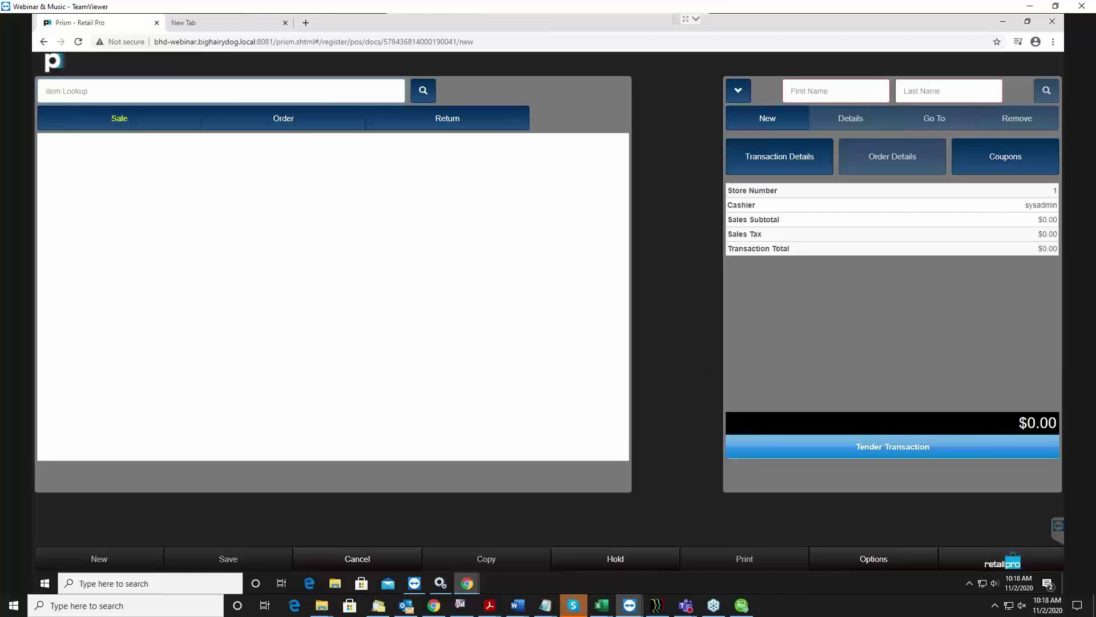
pyautogui.hotkey('alt', 'Tab')
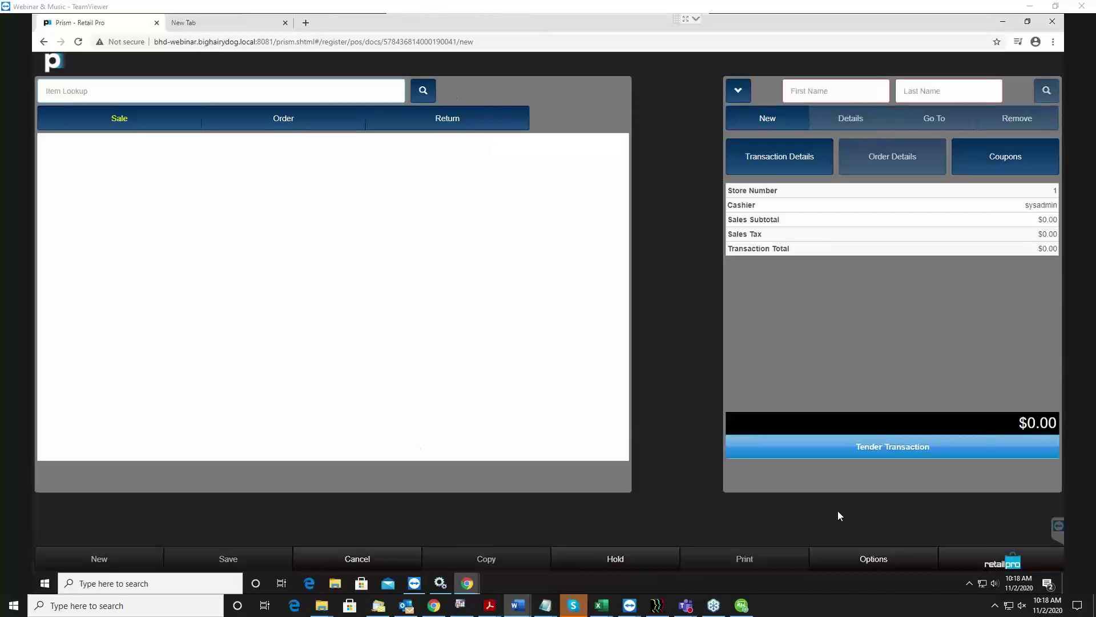
pyautogui.click(447, 125)
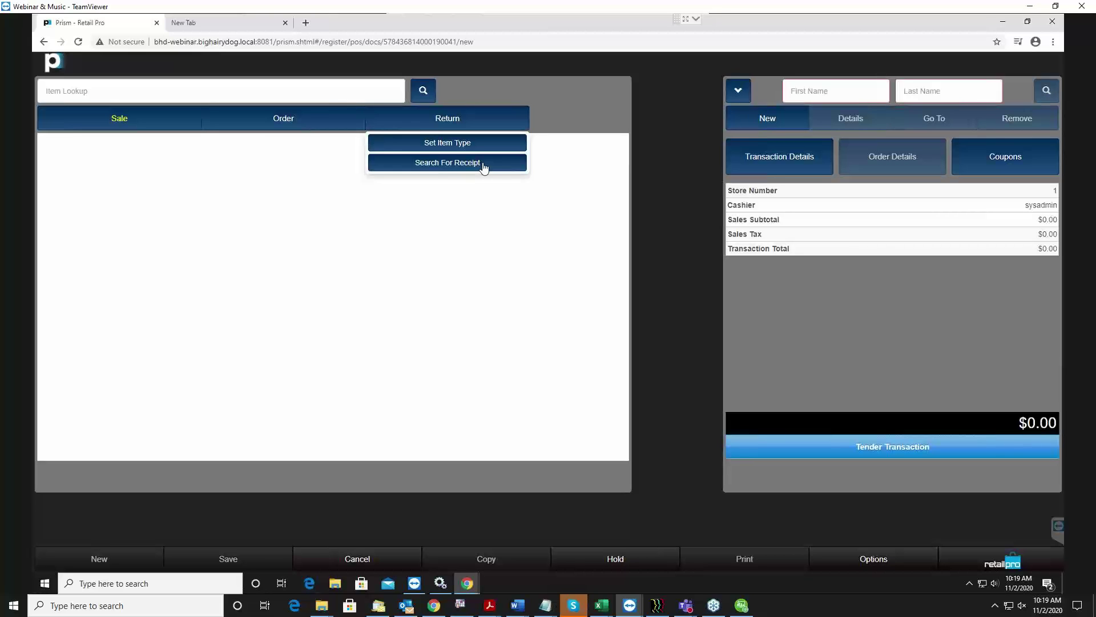
# Use Search For Receipt to list the receipts within the date range.
pyautogui.click(491, 165)
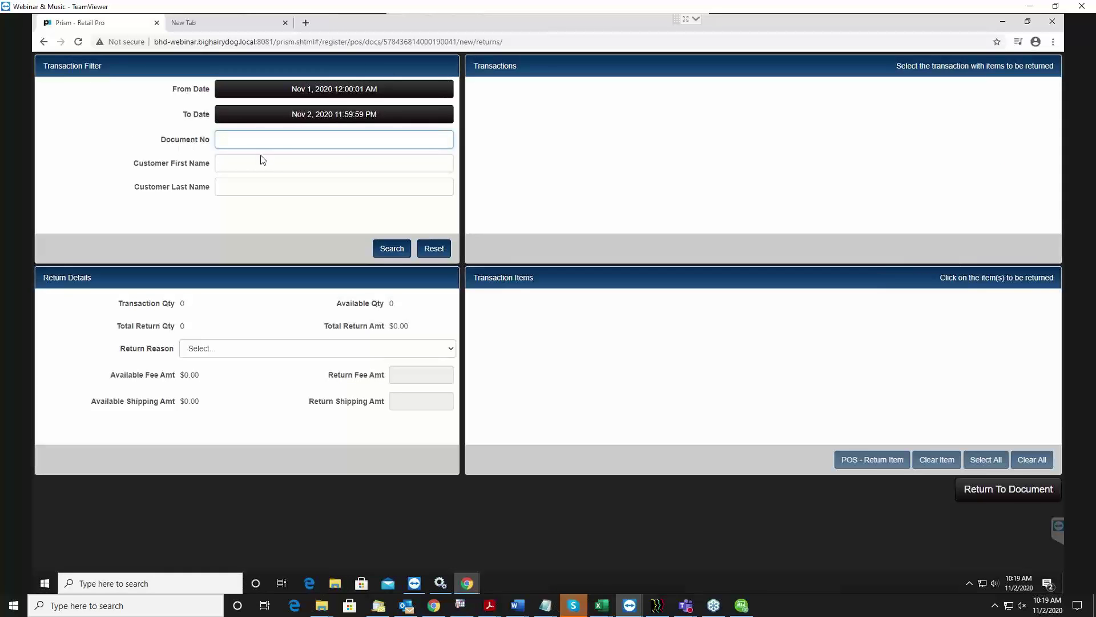
pyautogui.click(234, 162)
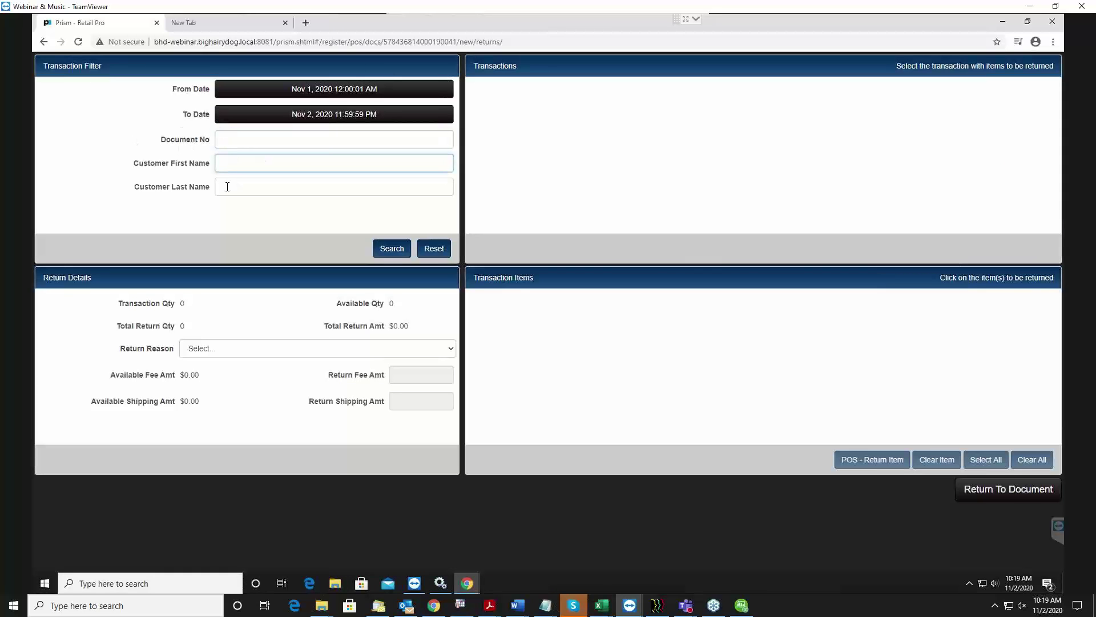
pyautogui.click(228, 182)
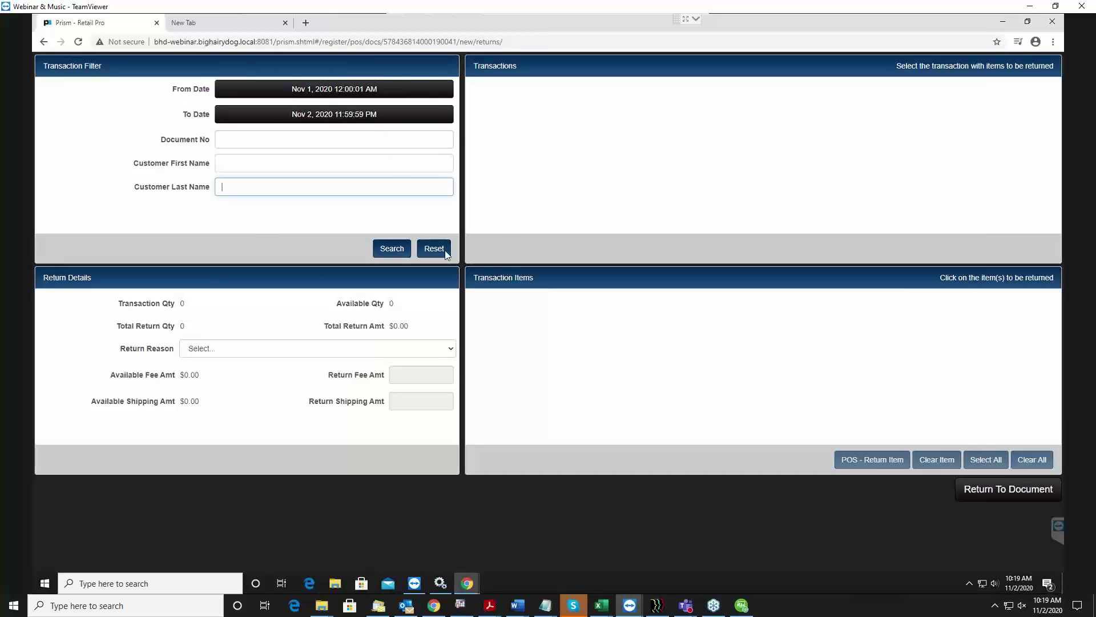
pyautogui.click(400, 252)
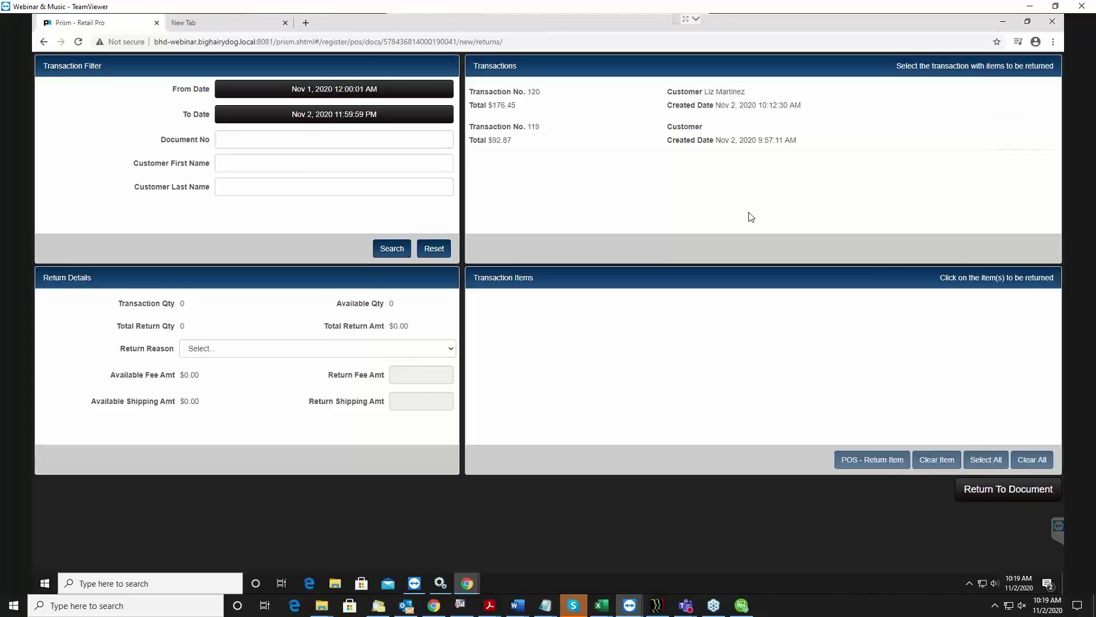
# Compare transaction 120 ($176.45) and 119 ($92.87) items, settling on transaction 120.
pyautogui.click(711, 106)
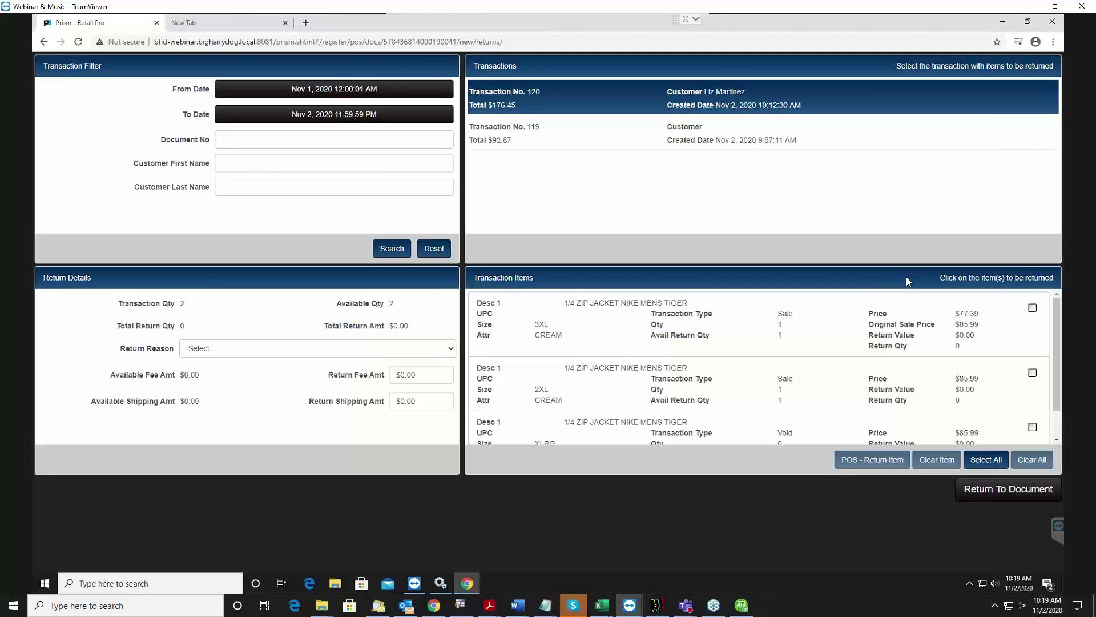
pyautogui.click(800, 135)
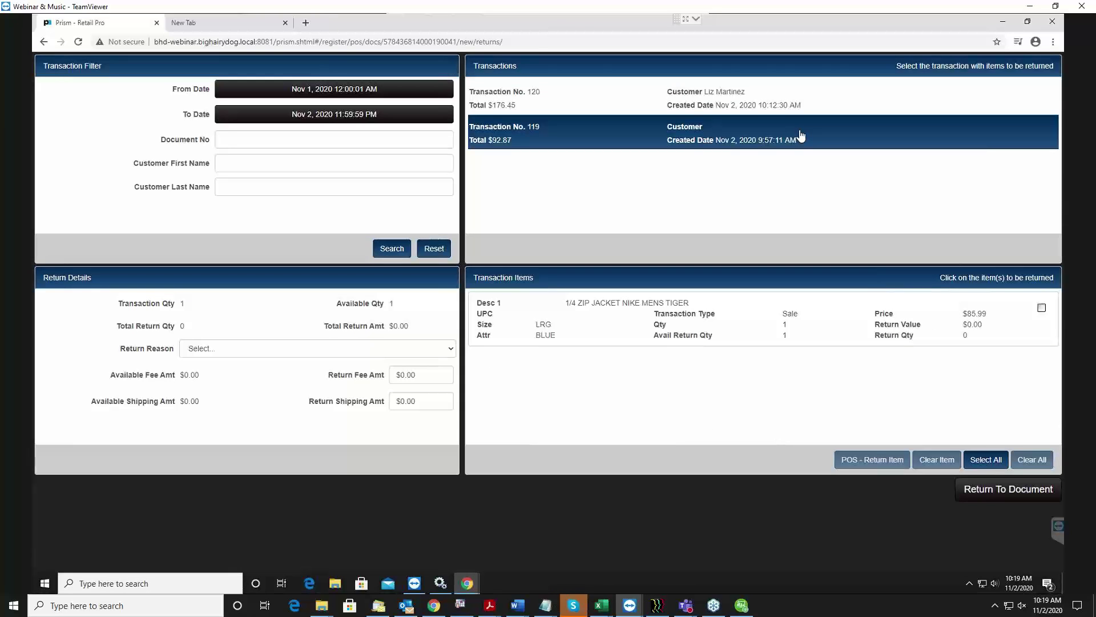
pyautogui.click(771, 104)
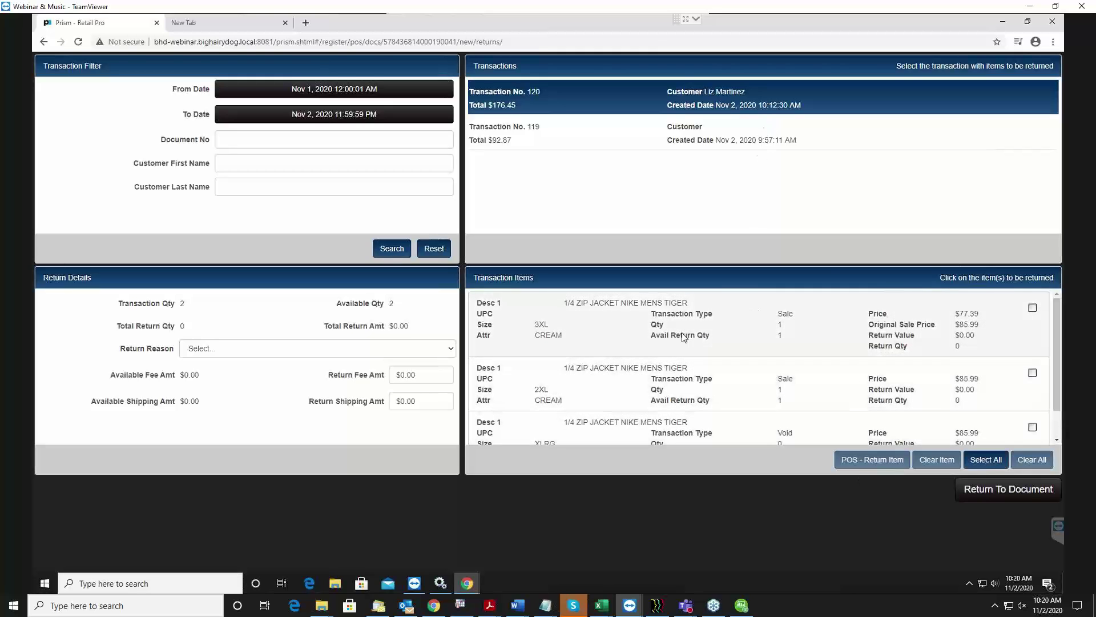
pyautogui.scroll(-1, 819, 366)
pyautogui.scroll(1, 819, 366)
pyautogui.click(706, 139)
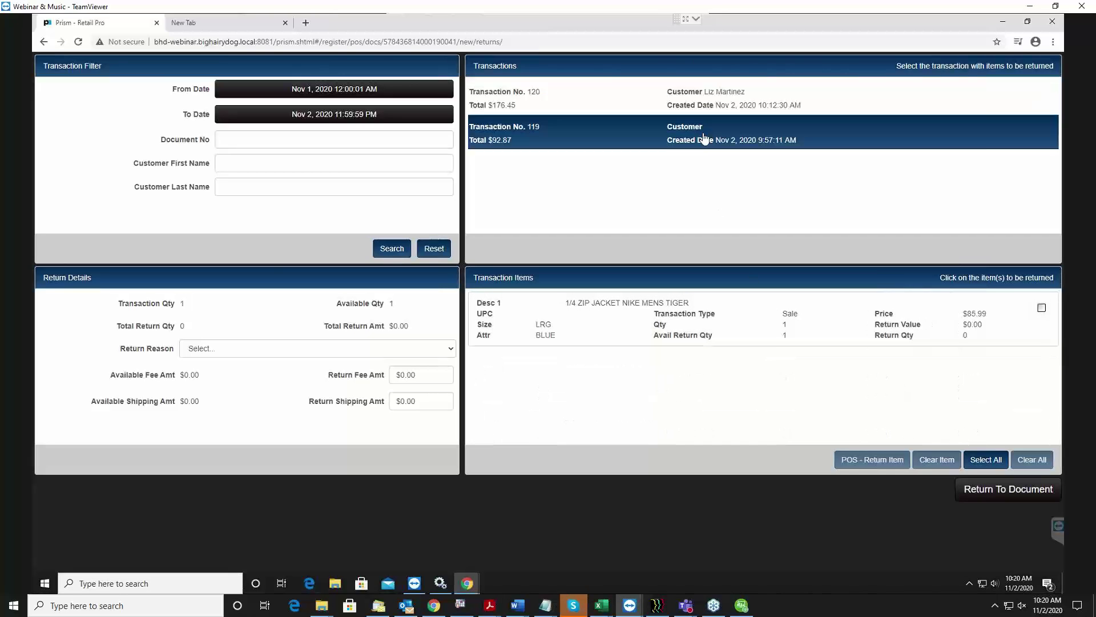
pyautogui.click(690, 104)
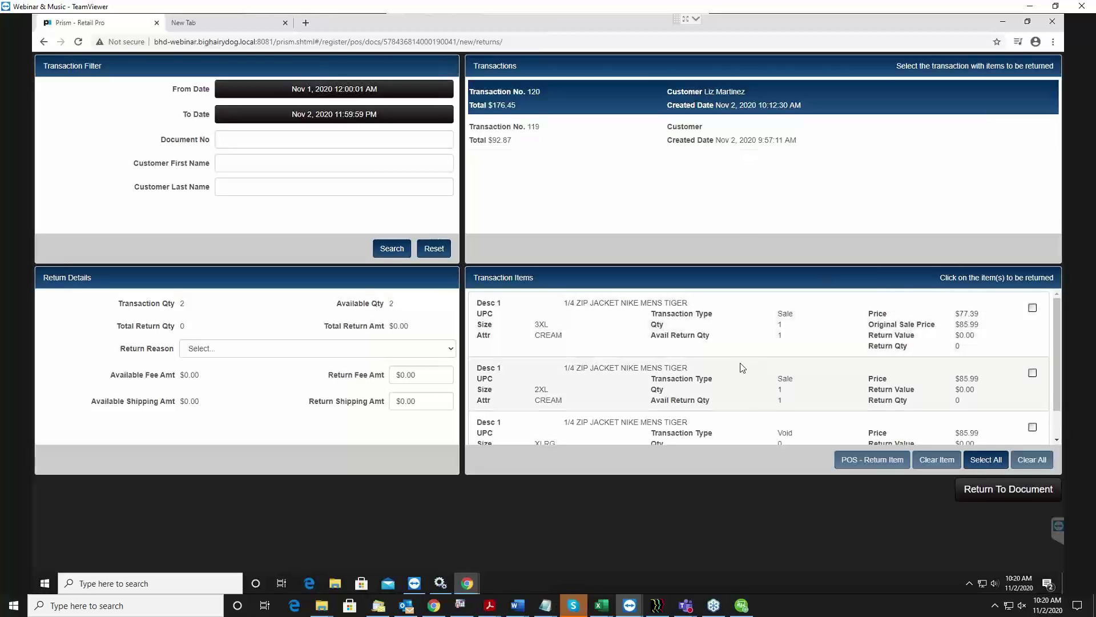
pyautogui.click(505, 93)
pyautogui.click(725, 102)
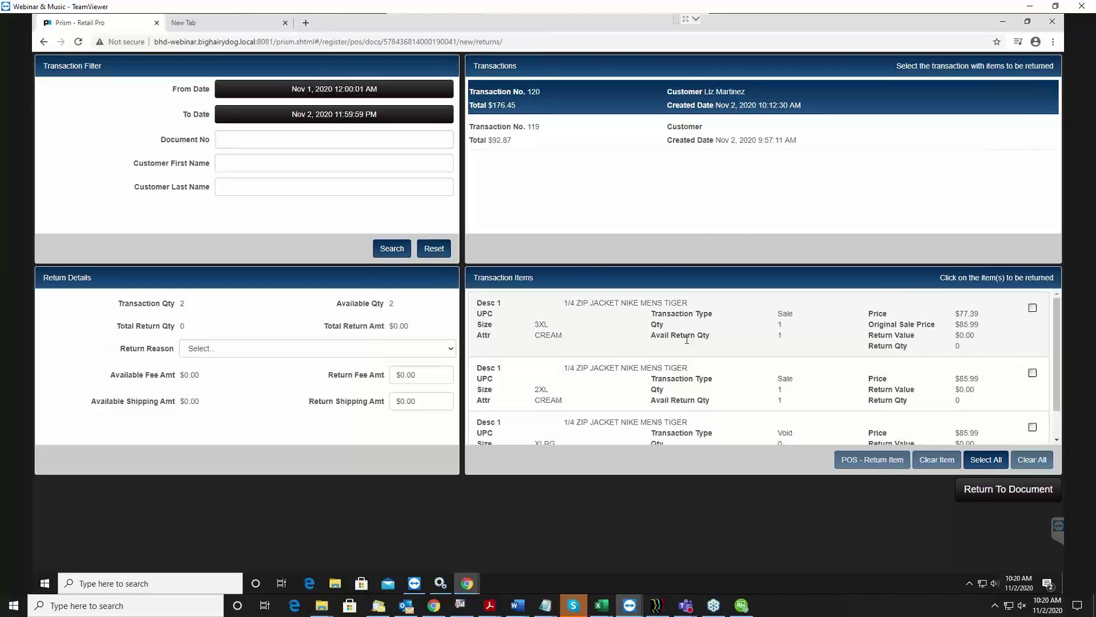
# Choose between the 2XL and 3XL cream jackets from transaction 120.
pyautogui.click(703, 381)
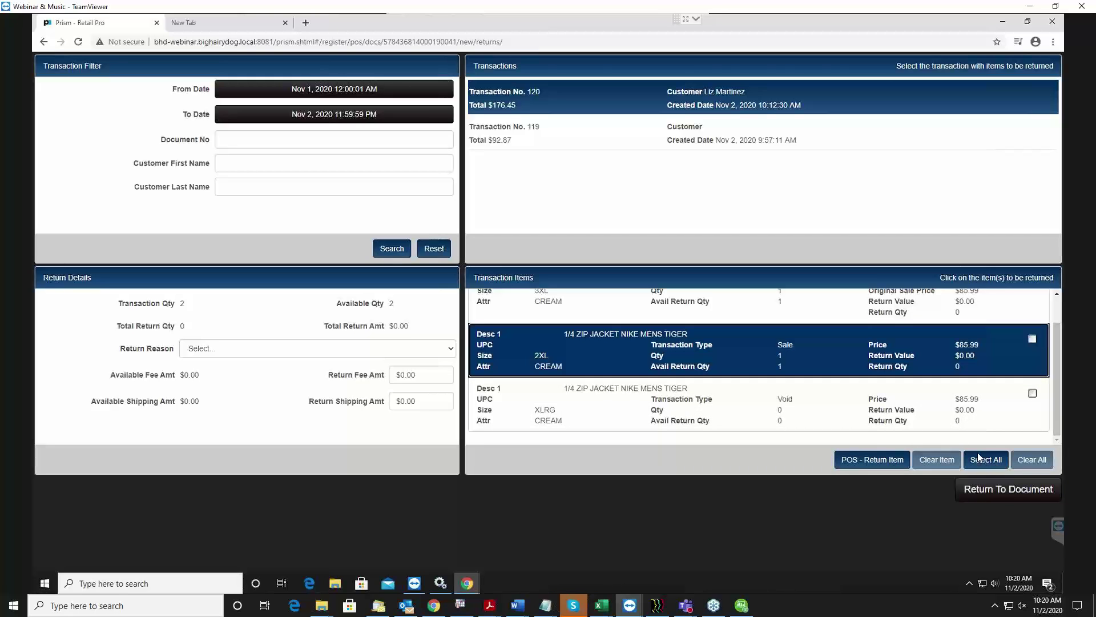
pyautogui.scroll(1, 793, 410)
pyautogui.scroll(-1, 794, 410)
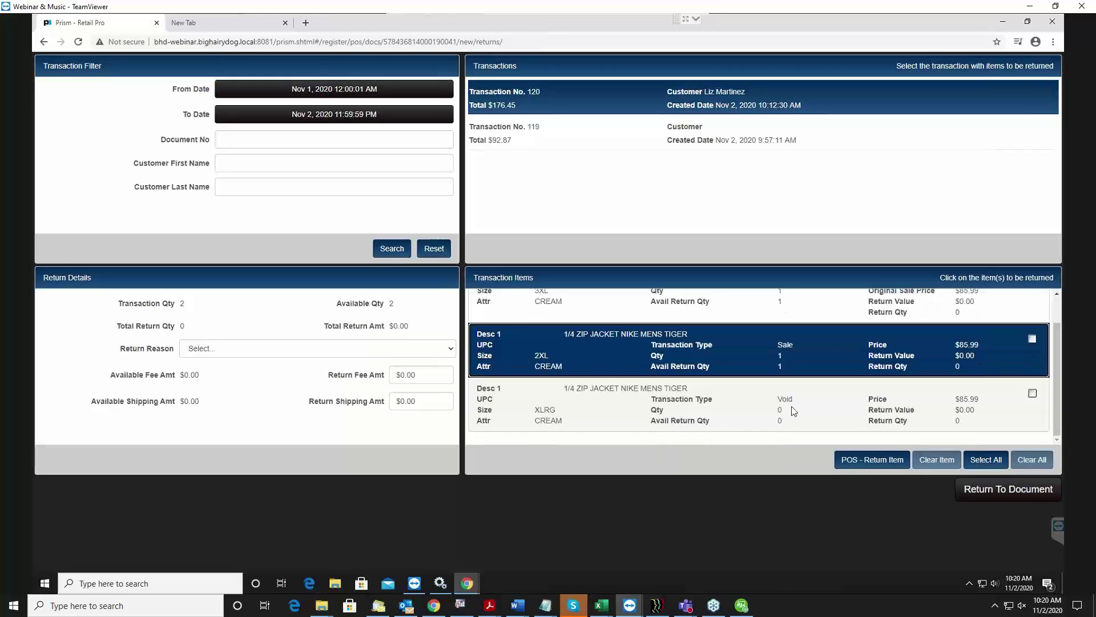
pyautogui.scroll(1, 794, 410)
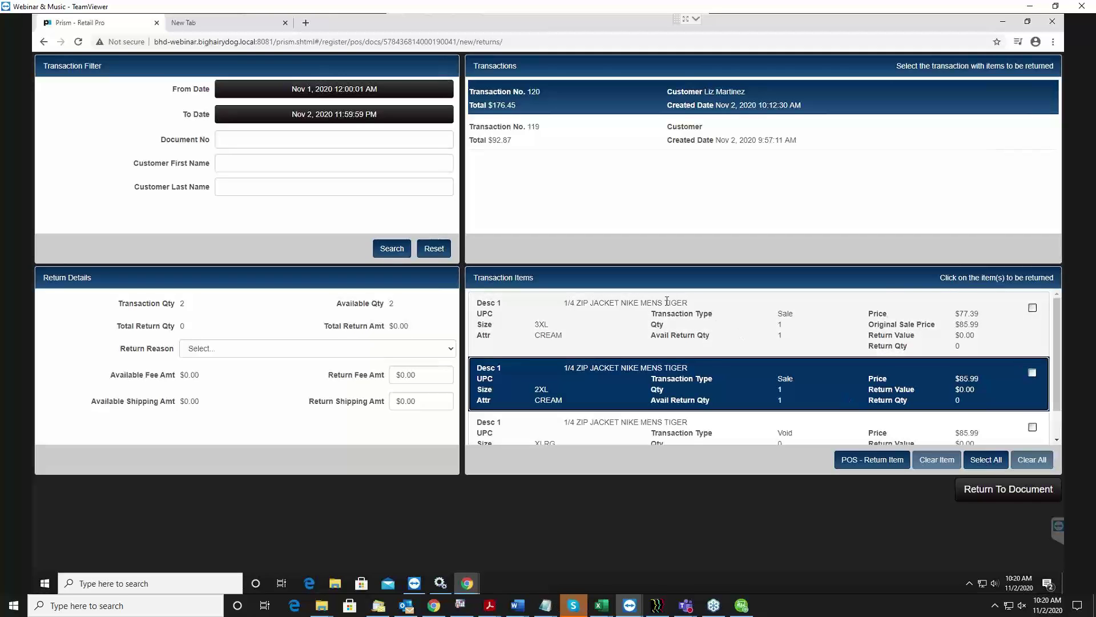
pyautogui.click(691, 327)
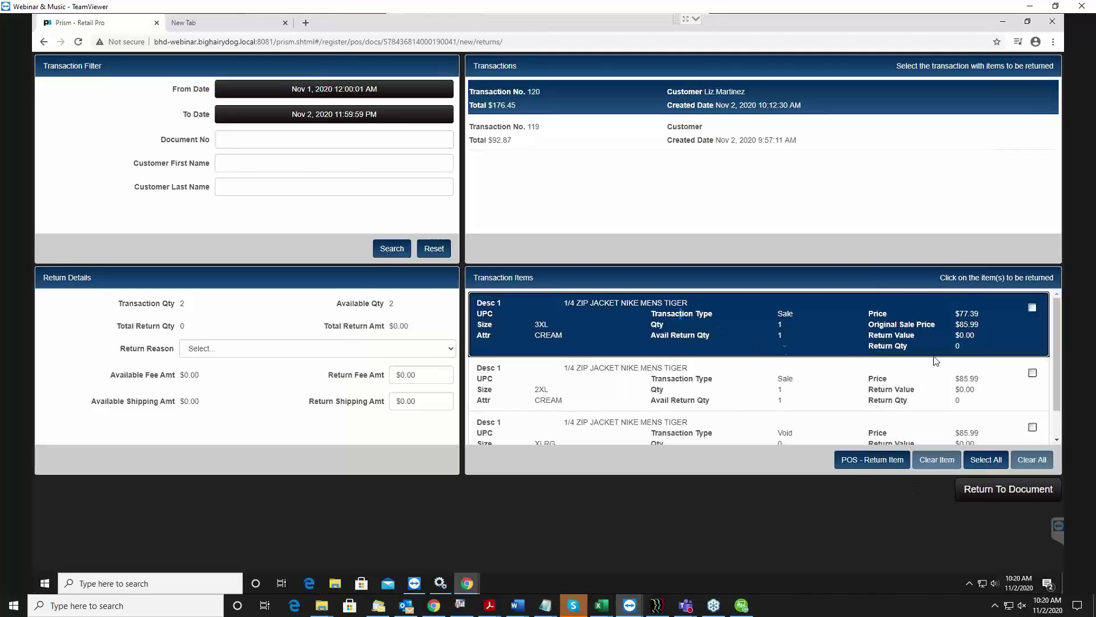
pyautogui.click(651, 404)
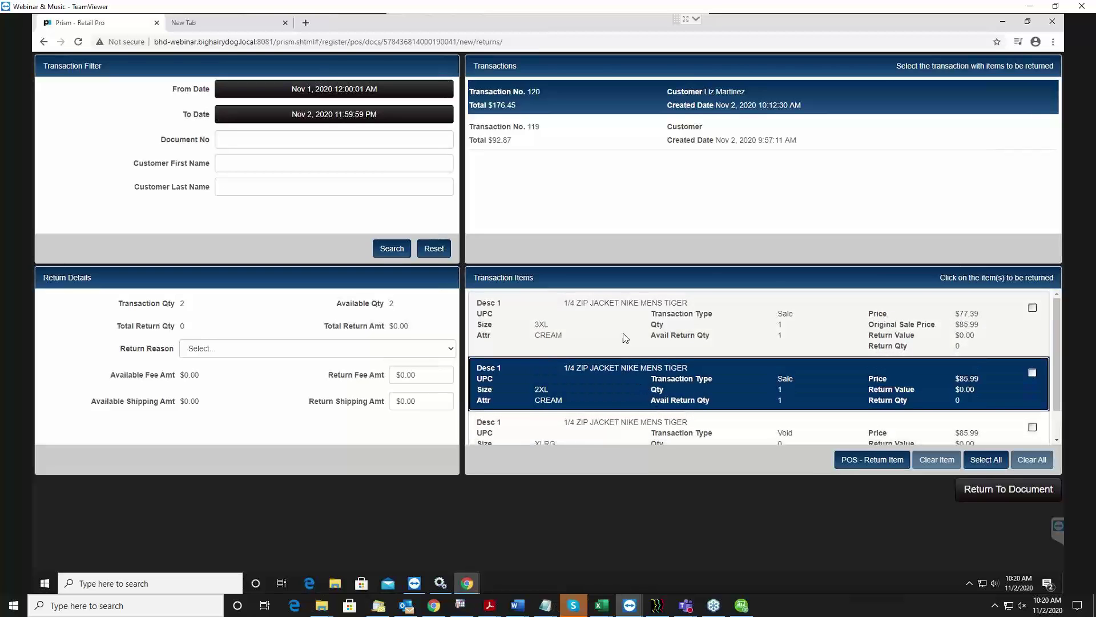
pyautogui.click(626, 337)
# Mark the cream Nike Tiger jacket for return.
pyautogui.click(862, 466)
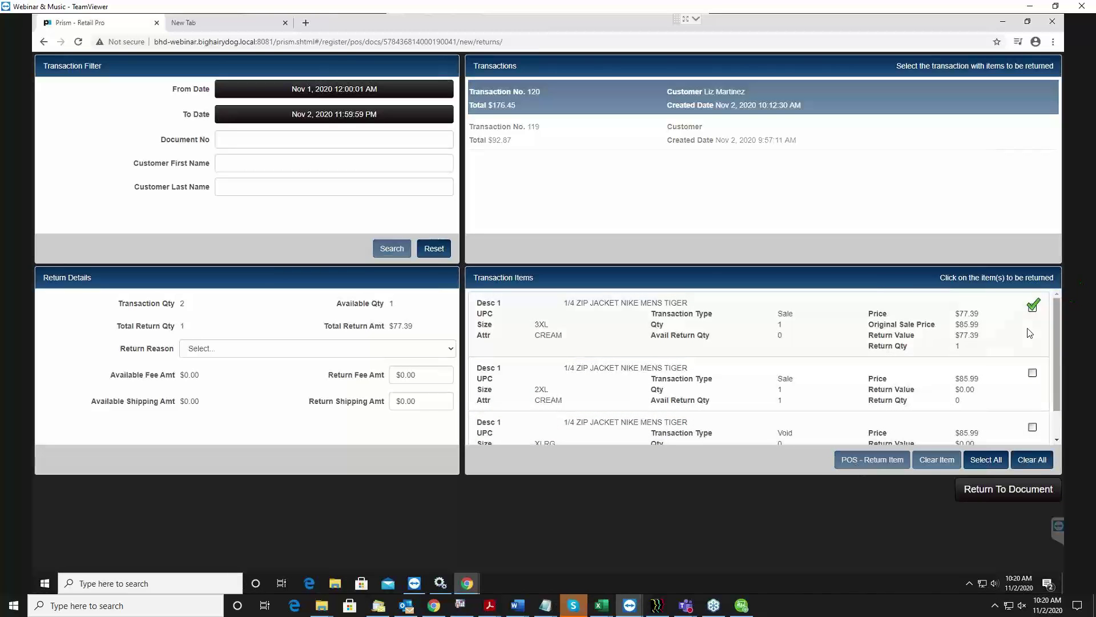
pyautogui.click(1021, 394)
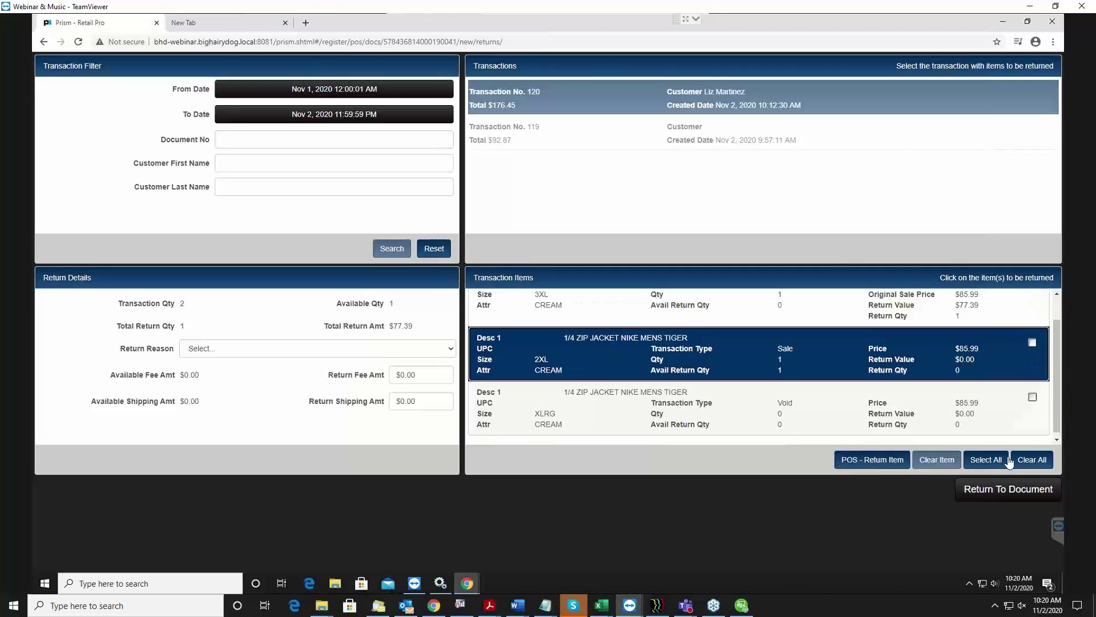
pyautogui.click(948, 460)
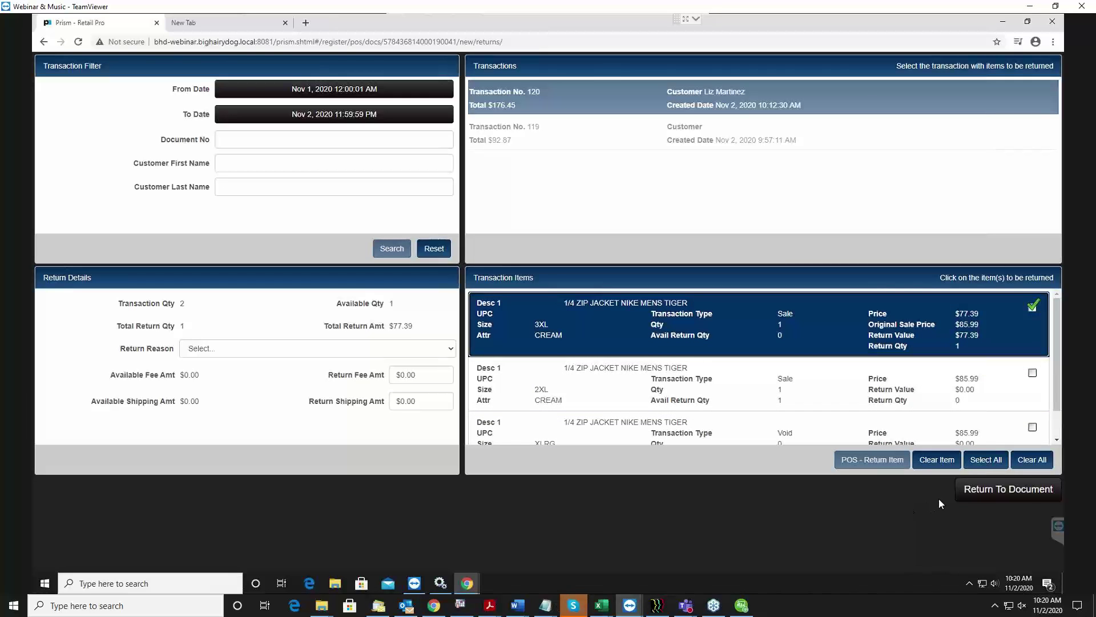
# Set the return reason to CHGMND and go back to the sale document.
pyautogui.click(222, 350)
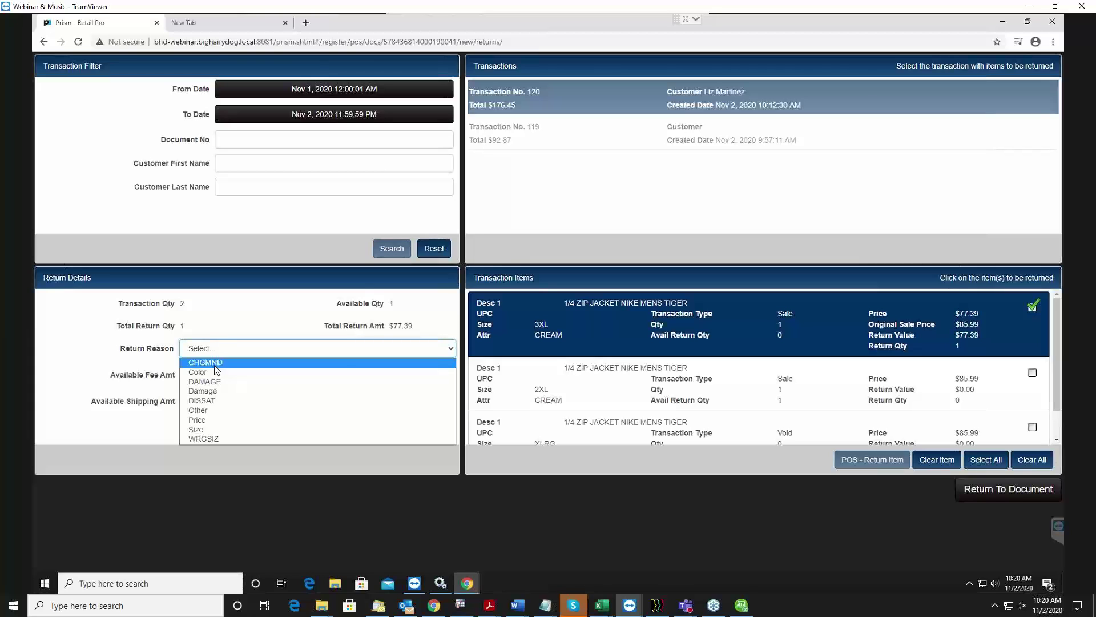
pyautogui.click(215, 365)
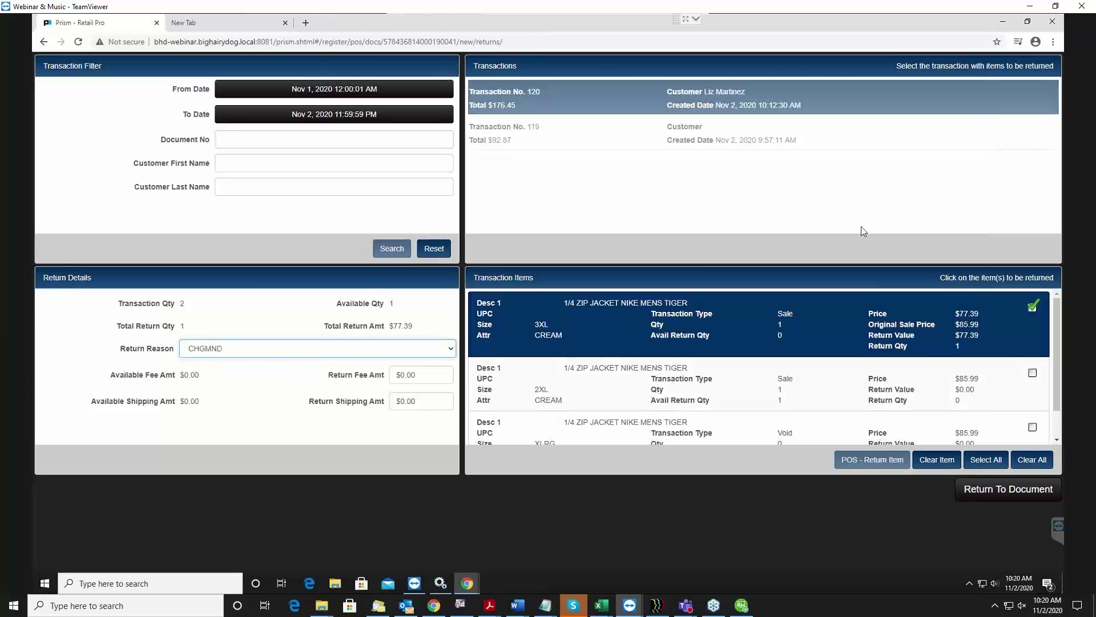
pyautogui.click(980, 491)
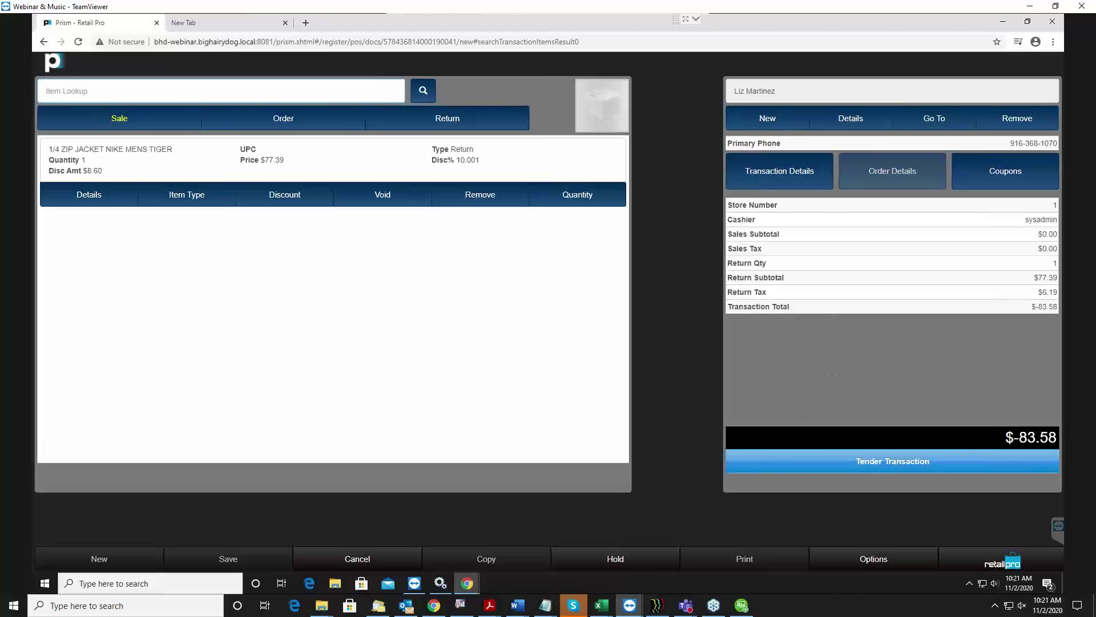
# Search receipts for the return and open Transaction No. 120 to recheck its items.
pyautogui.click(453, 123)
pyautogui.click(447, 164)
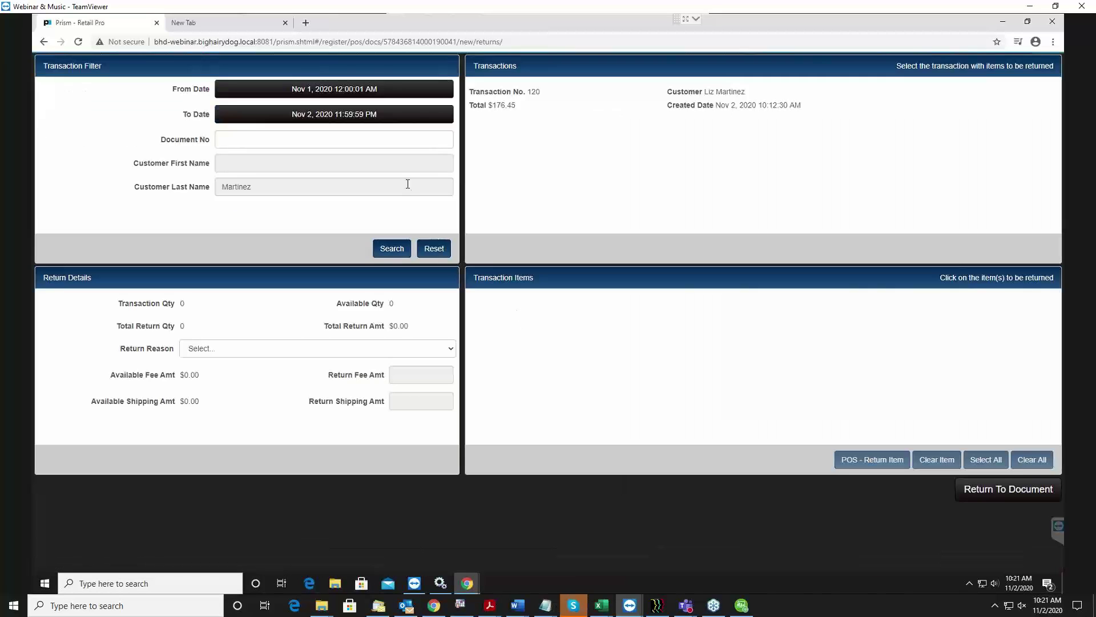
pyautogui.click(384, 256)
pyautogui.click(545, 102)
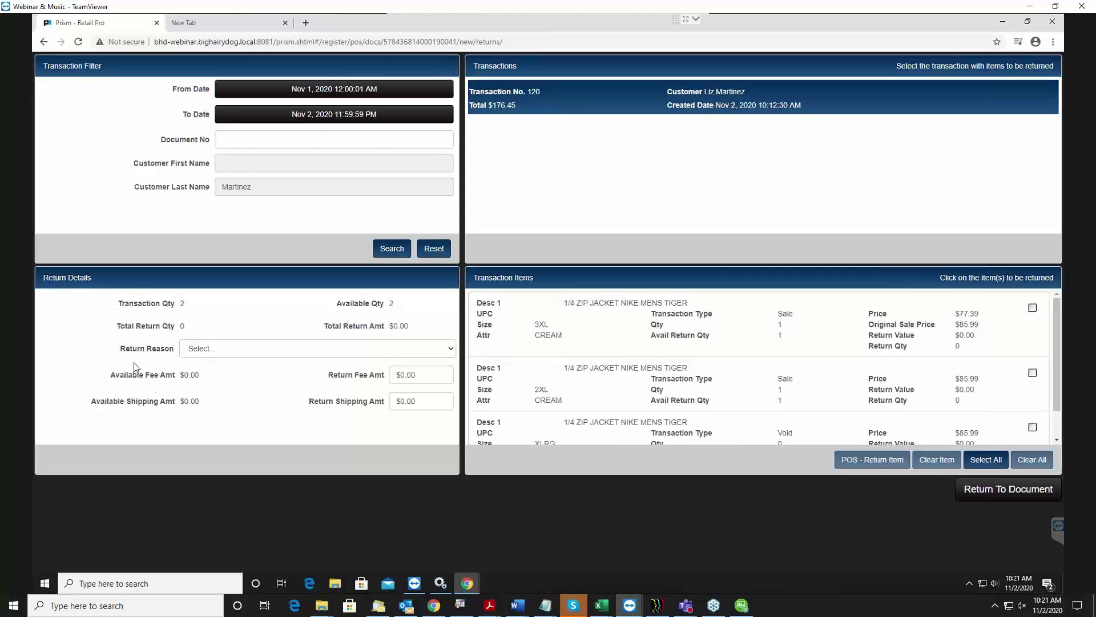
# Return to the sale document and open the tender screen for the $83.58 refund.
pyautogui.click(422, 374)
pyautogui.click(1020, 491)
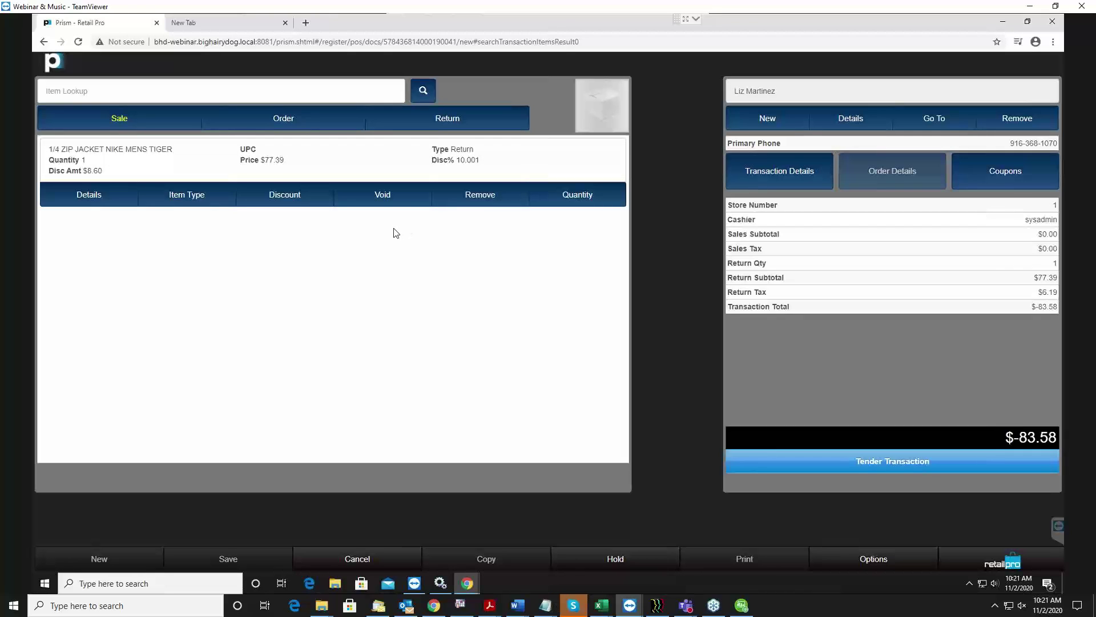
pyautogui.click(463, 161)
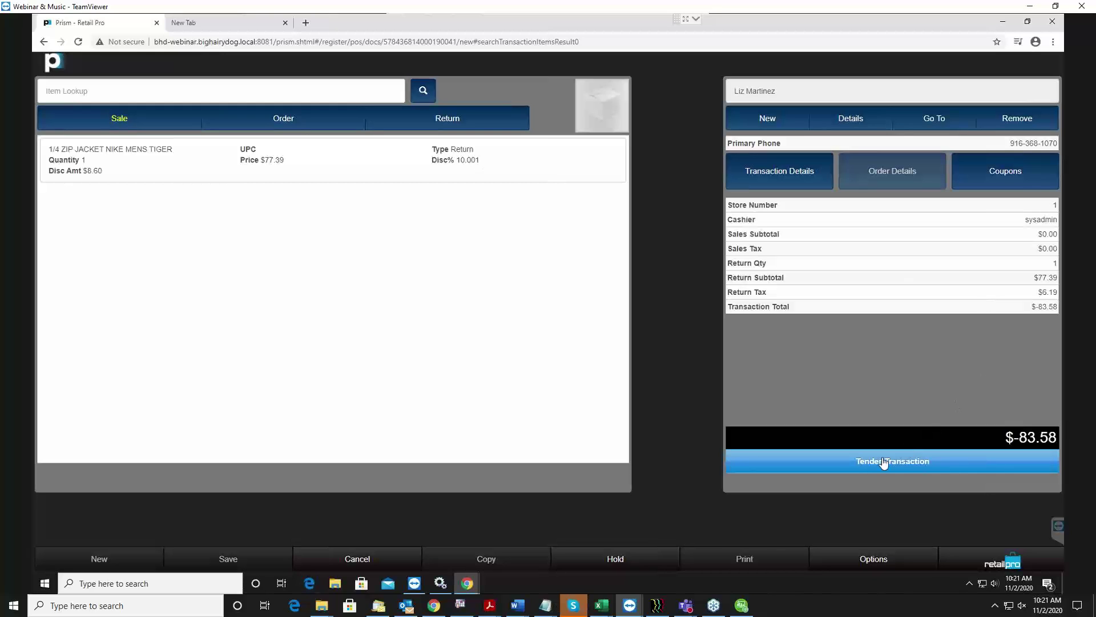
pyautogui.click(903, 465)
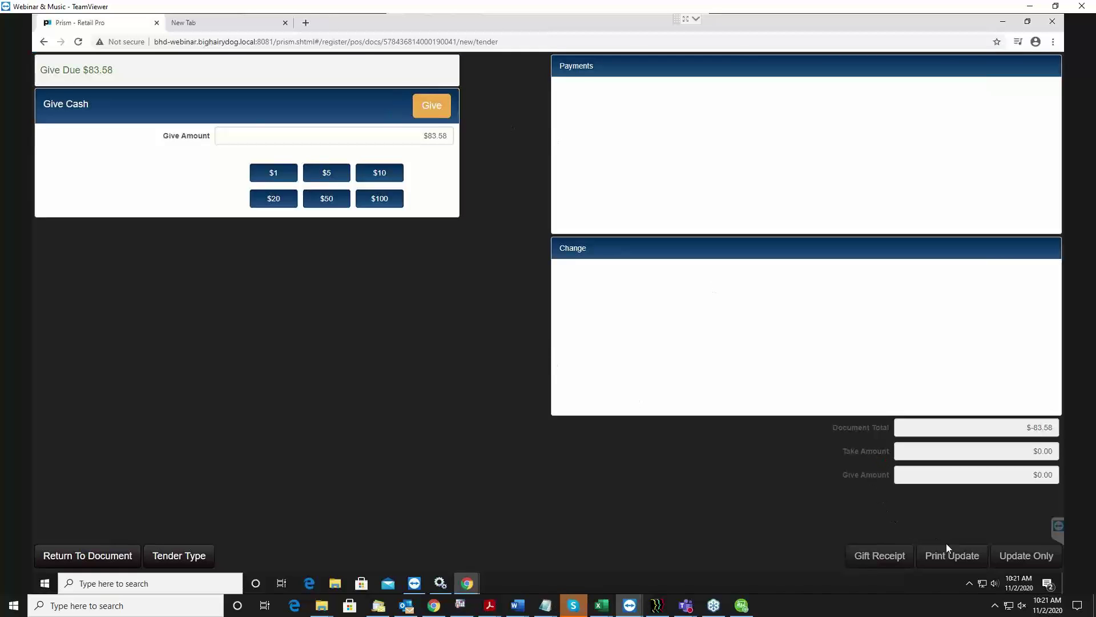
# Give the customer $83.58 cash and save the return with Update Only, confirming the reminder.
pyautogui.click(87, 562)
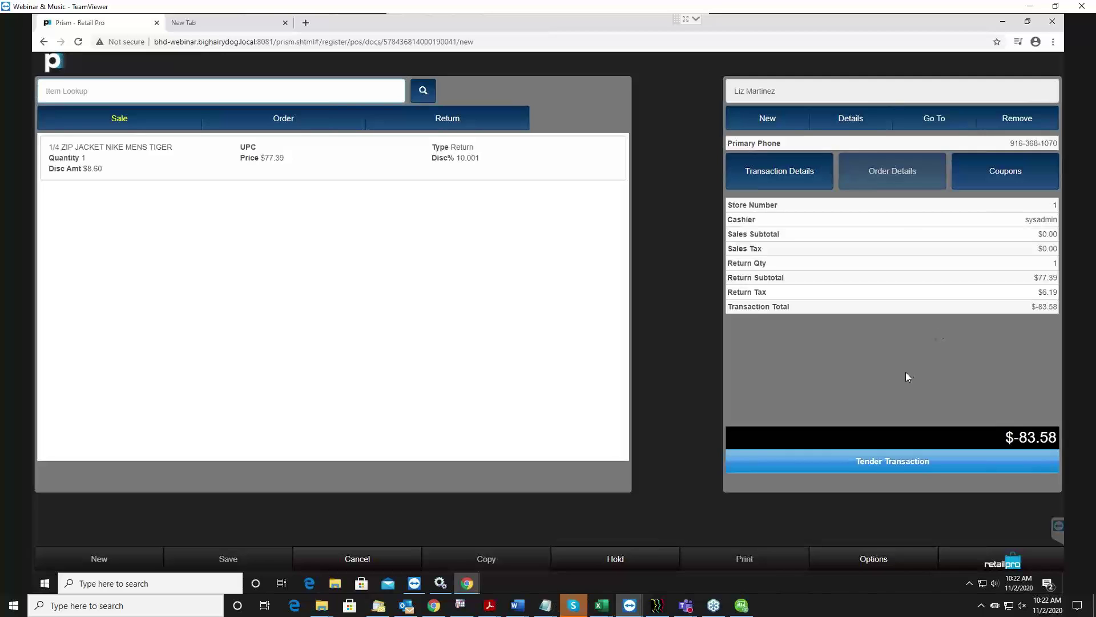
pyautogui.click(875, 470)
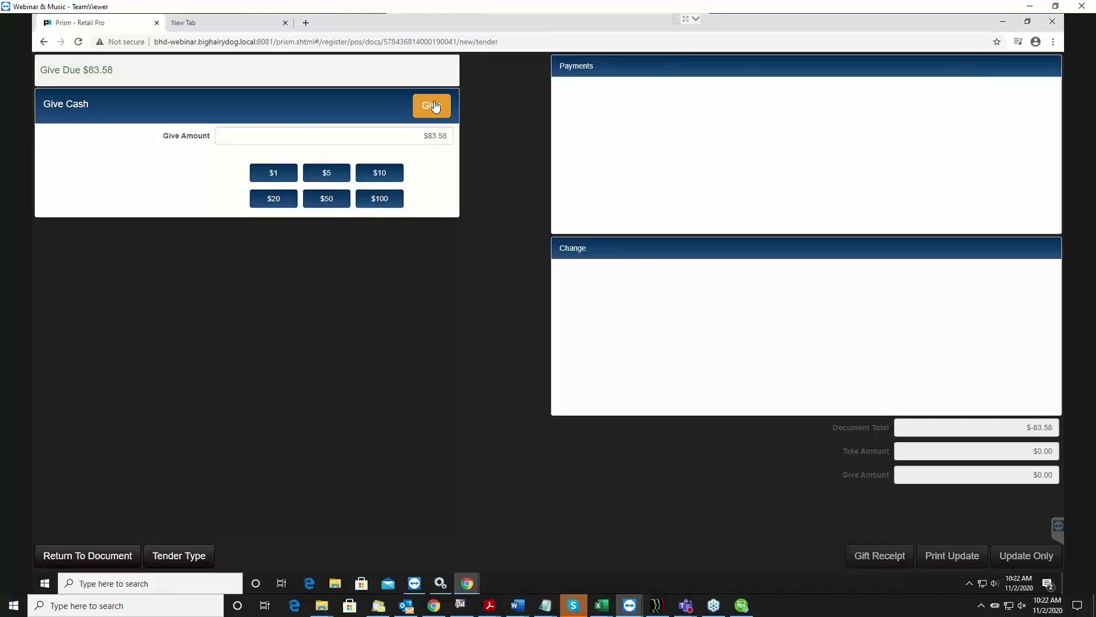
pyautogui.click(423, 136)
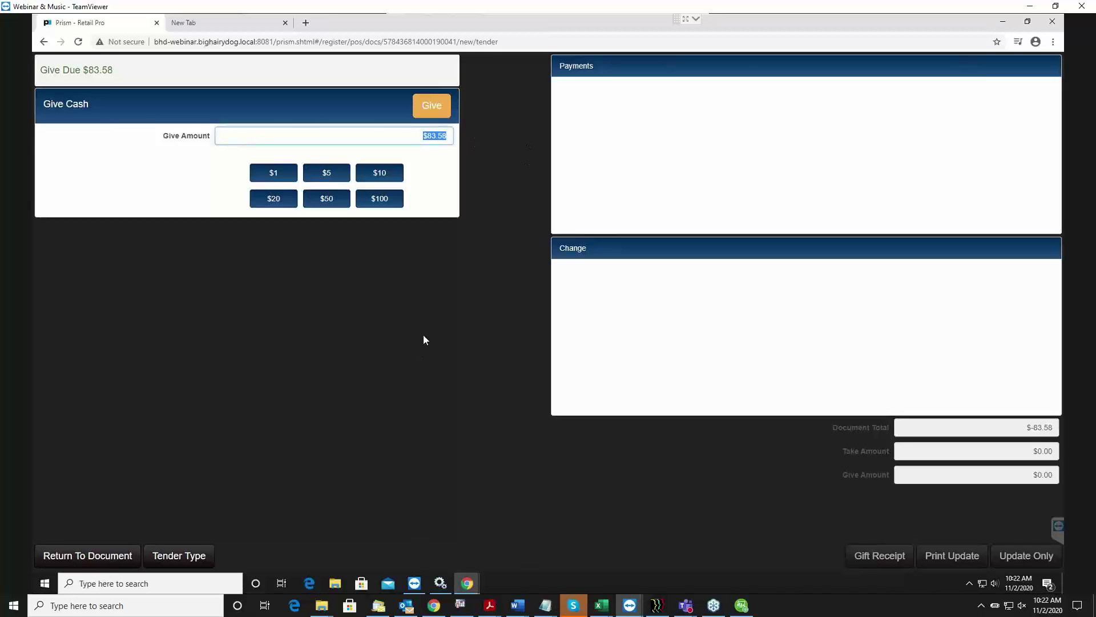
pyautogui.click(432, 105)
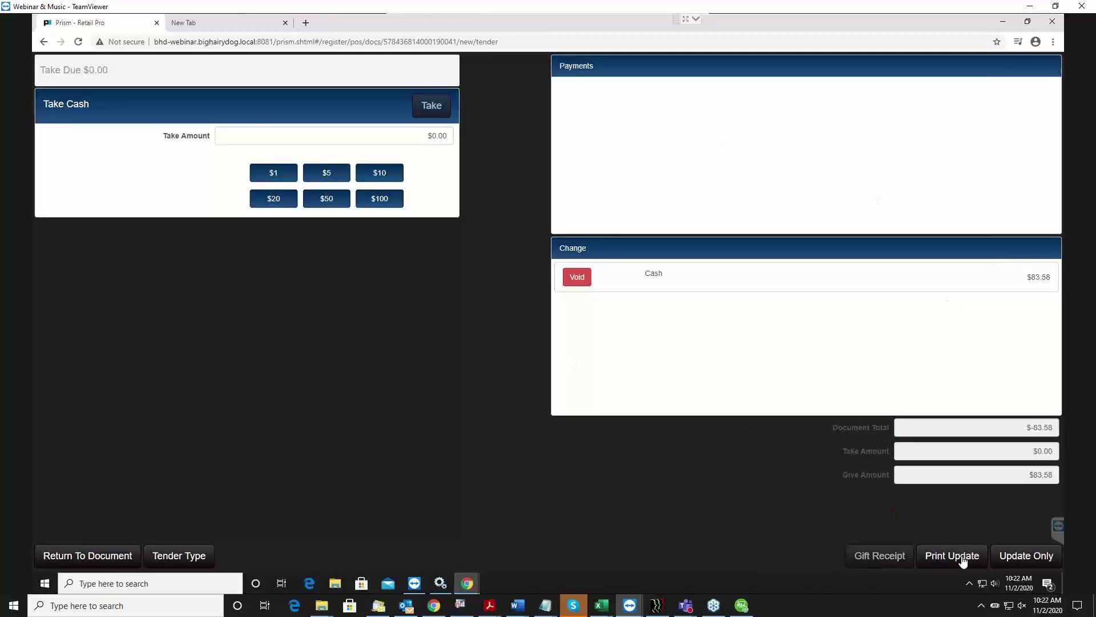
pyautogui.click(1033, 558)
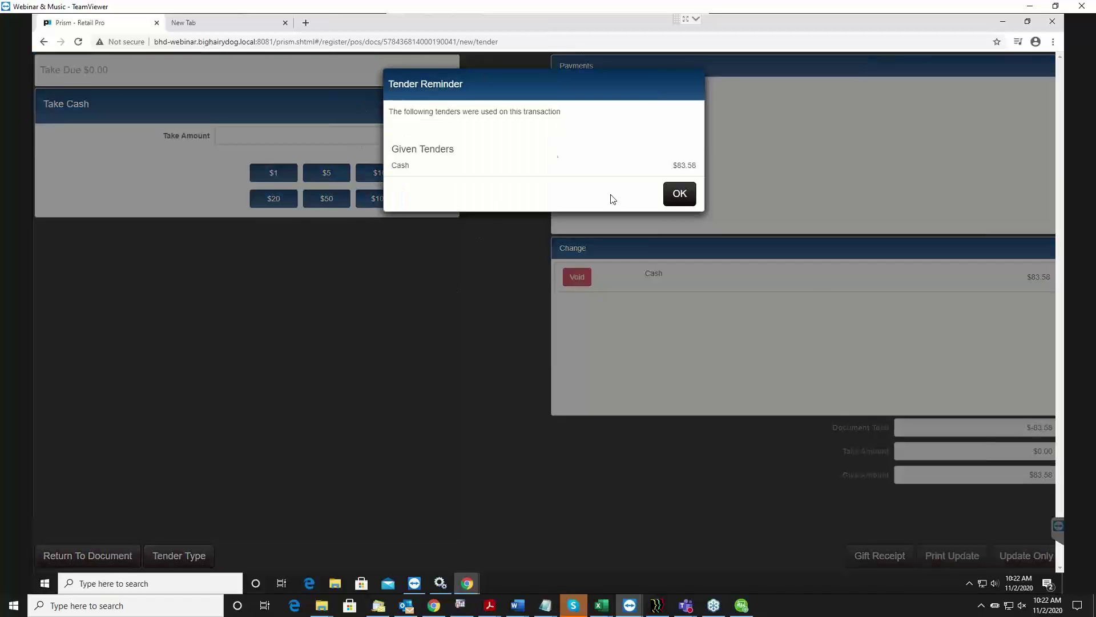
pyautogui.click(684, 196)
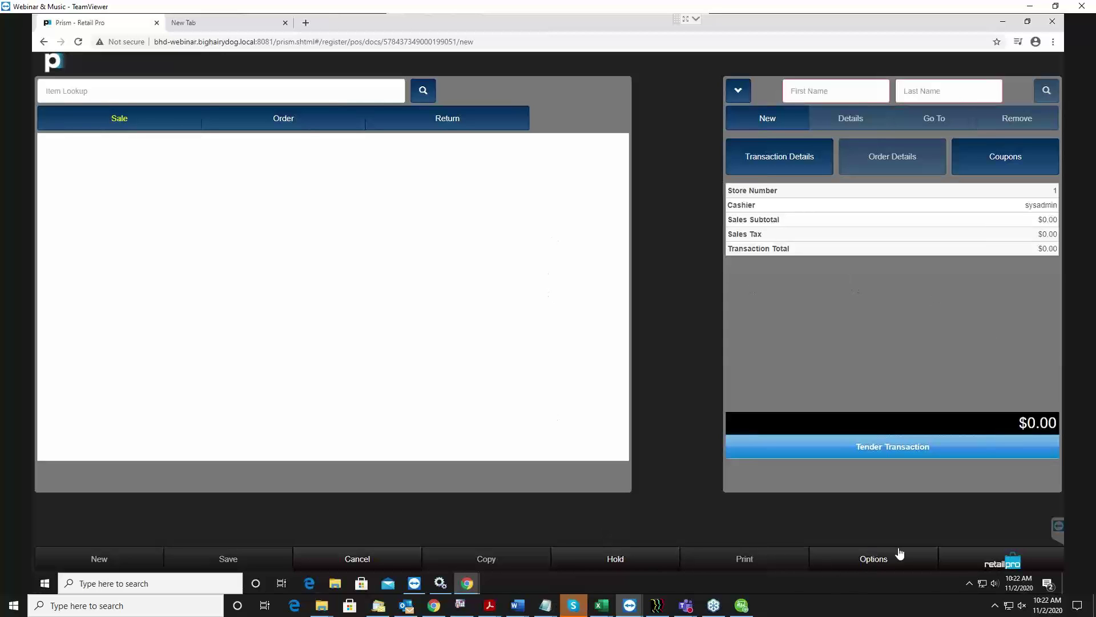
# Choose Point of Sale from the Prism Menu, leaving the empty $0.00 sale.
pyautogui.click(1015, 566)
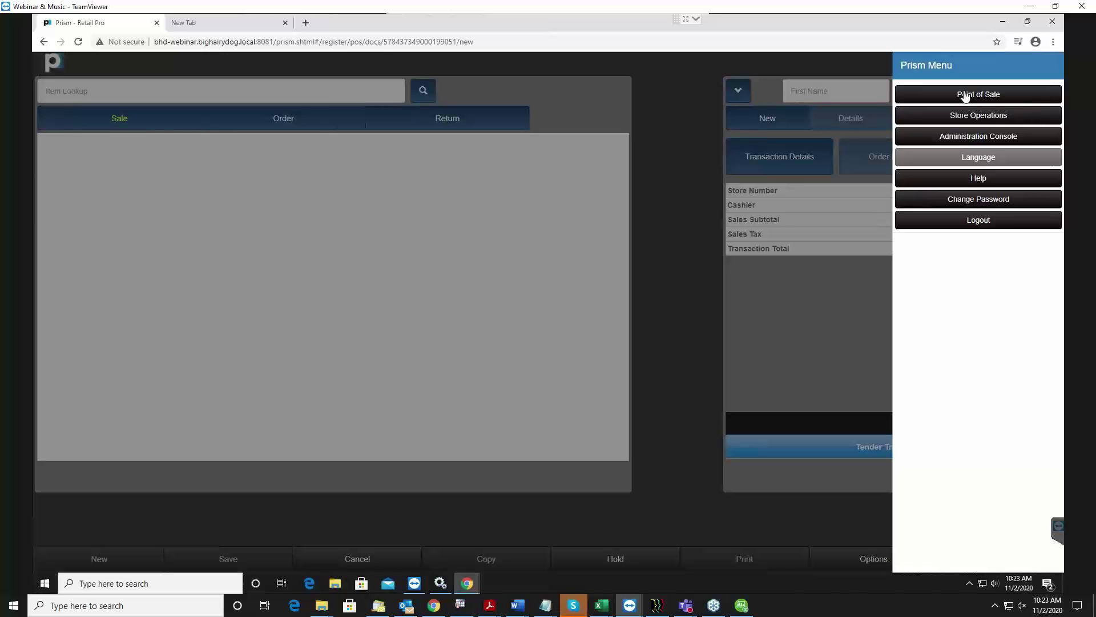
pyautogui.click(964, 95)
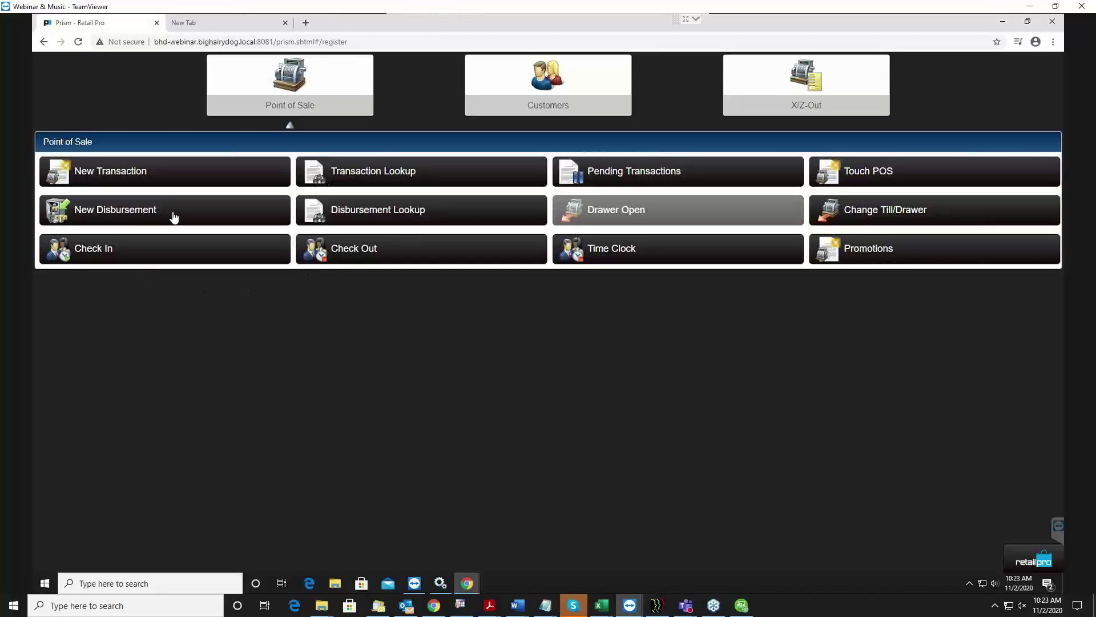
# Open and cancel a New Customer form, then start a New Disbursement from Point of Sale.
pyautogui.hotkey('alt', 'Tab')
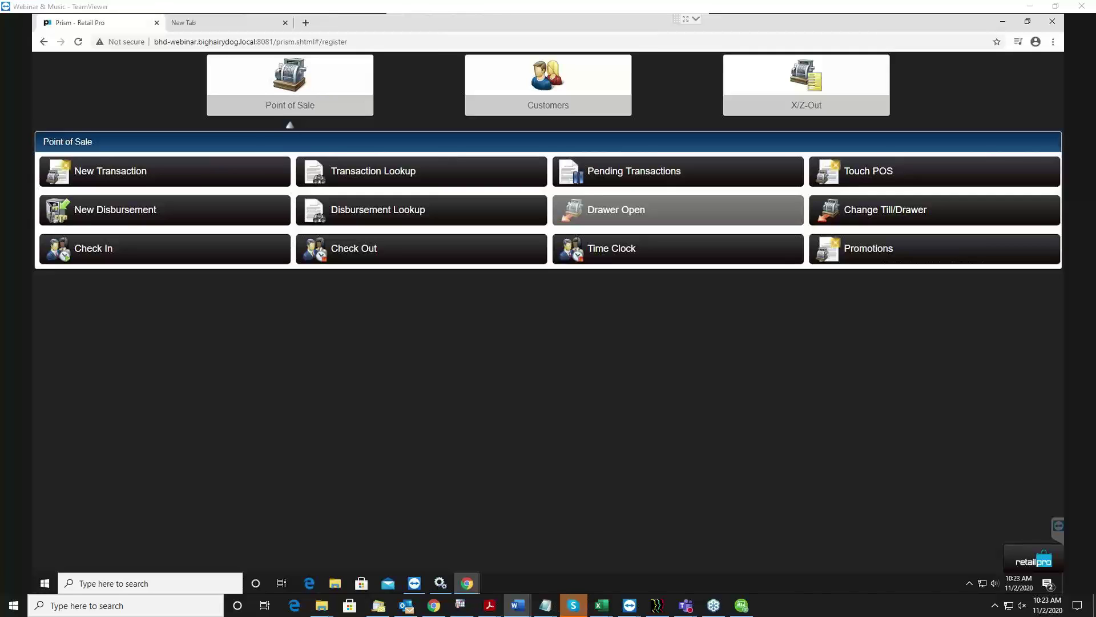
pyautogui.click(540, 80)
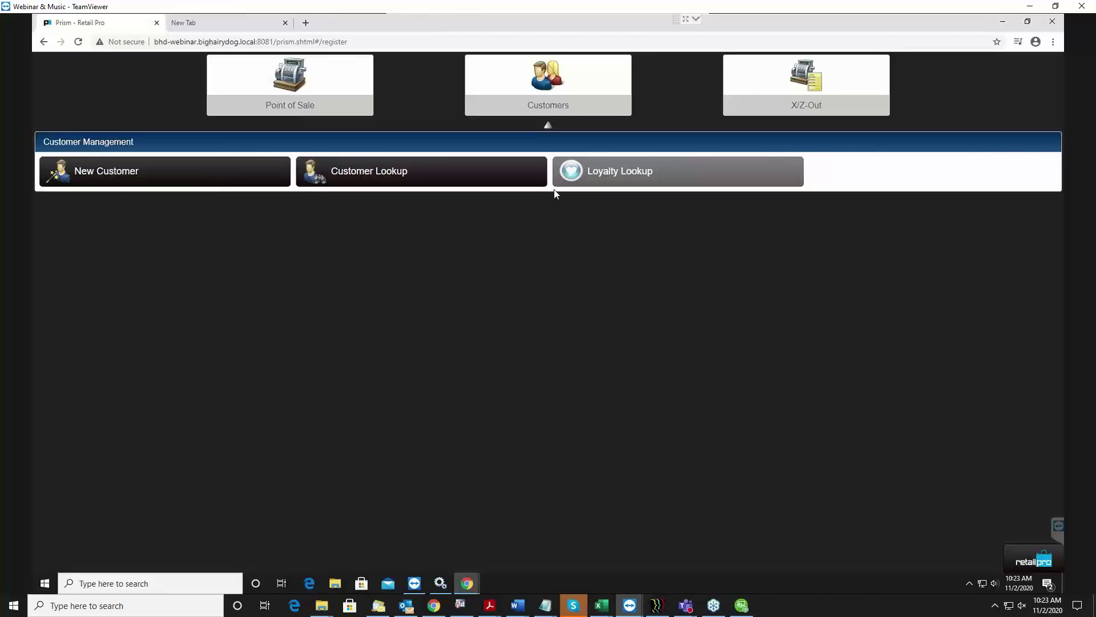
pyautogui.click(135, 171)
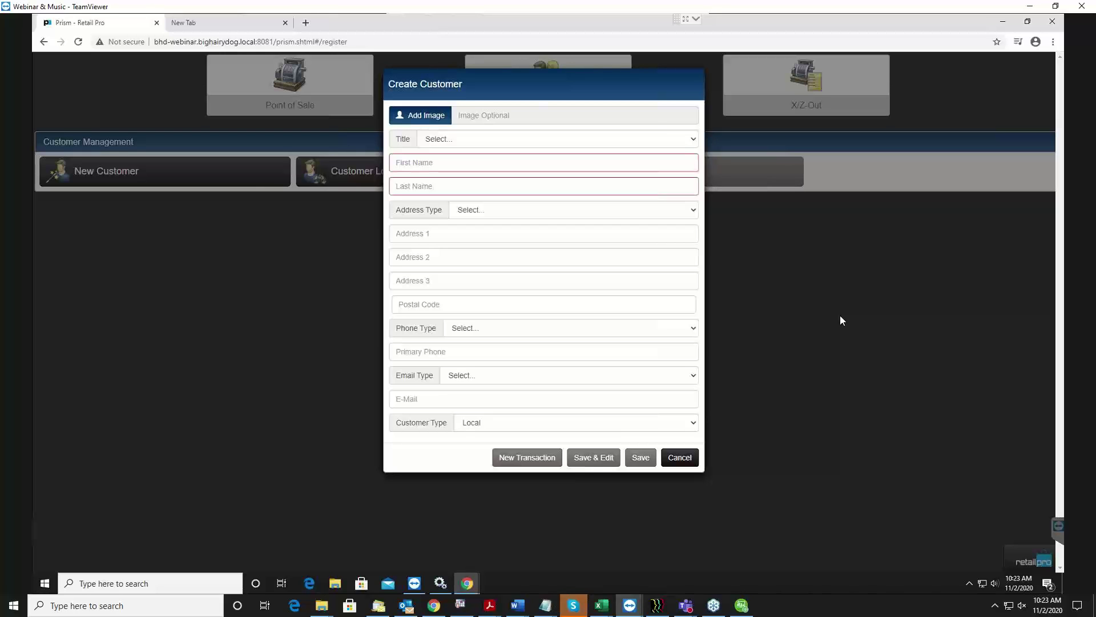
pyautogui.click(678, 459)
pyautogui.click(286, 108)
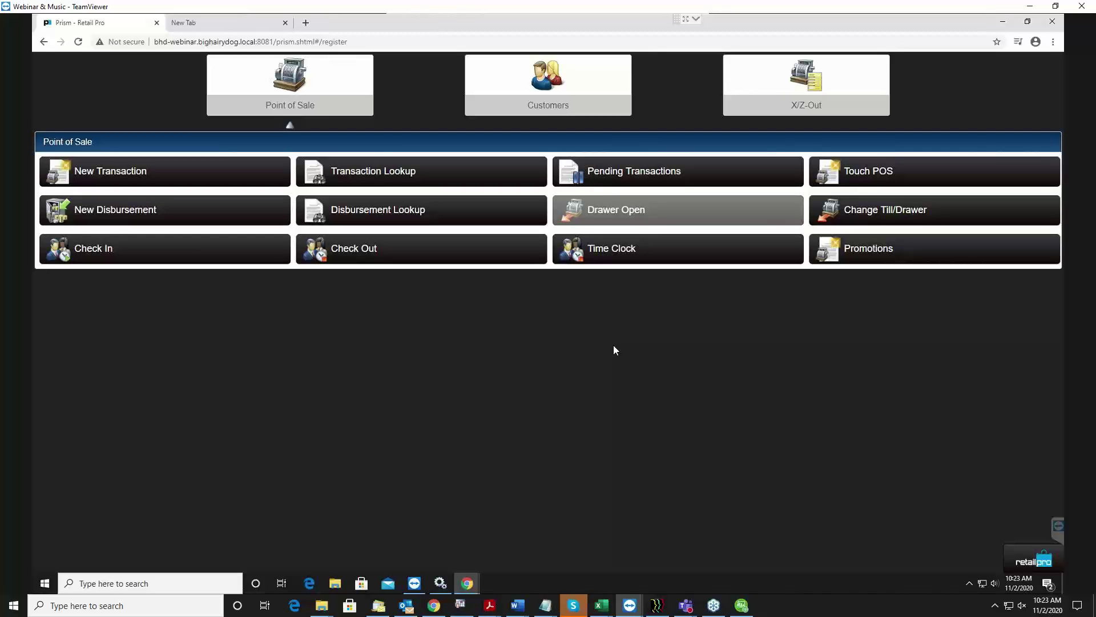
pyautogui.click(96, 220)
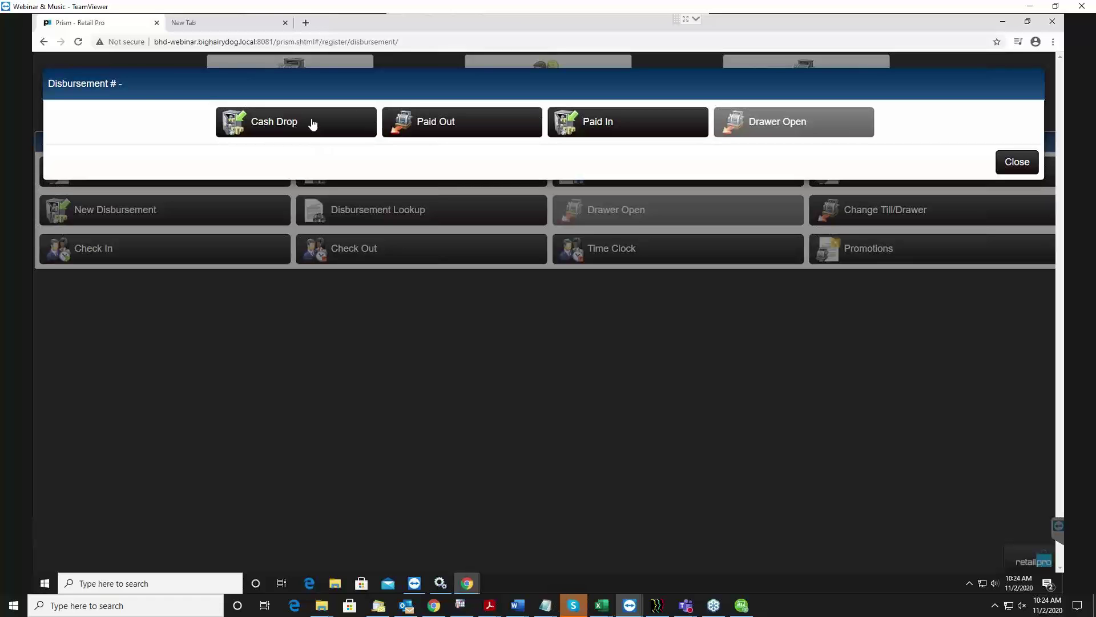
# Pick Cash Drop as the disbursement type.
pyautogui.click(313, 122)
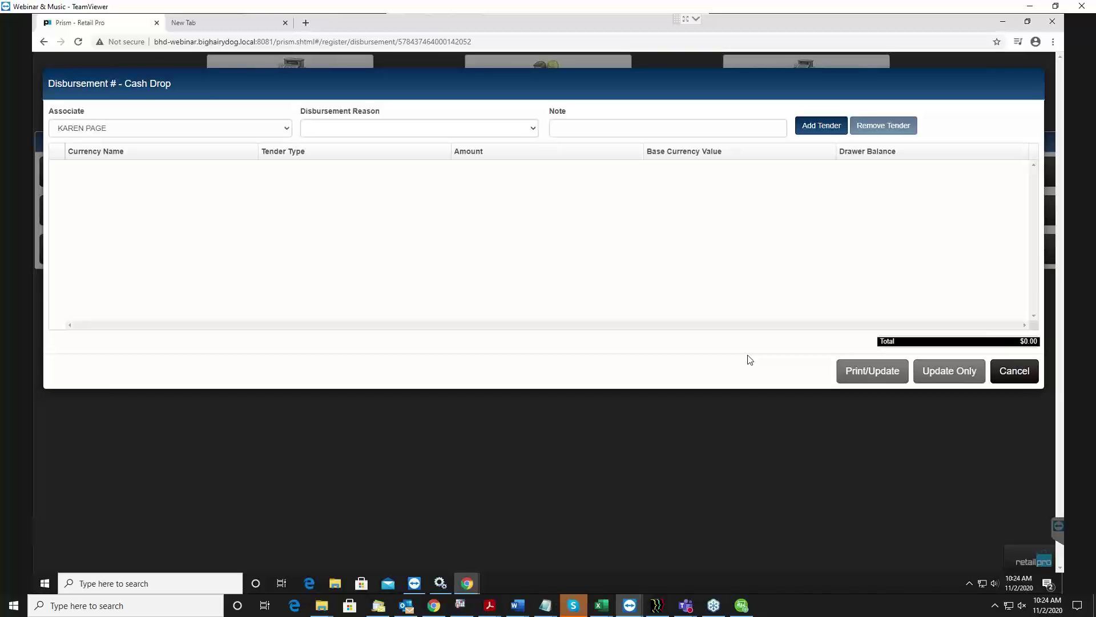
# Check the cash drop's associate and disbursement reason lists, leaving them unchanged.
pyautogui.click(211, 129)
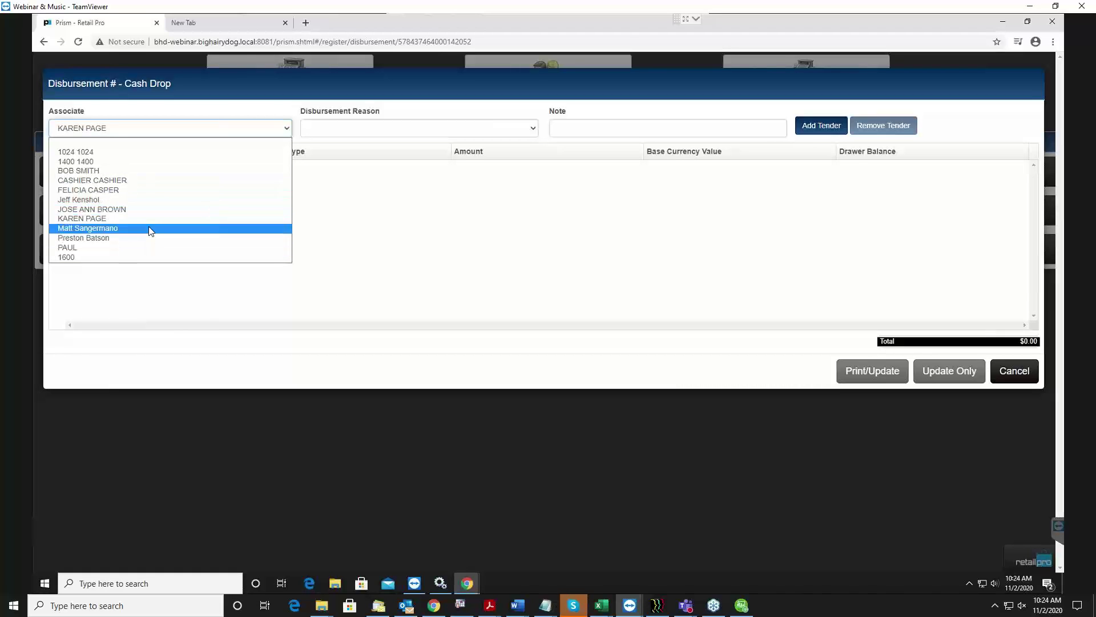
pyautogui.click(125, 219)
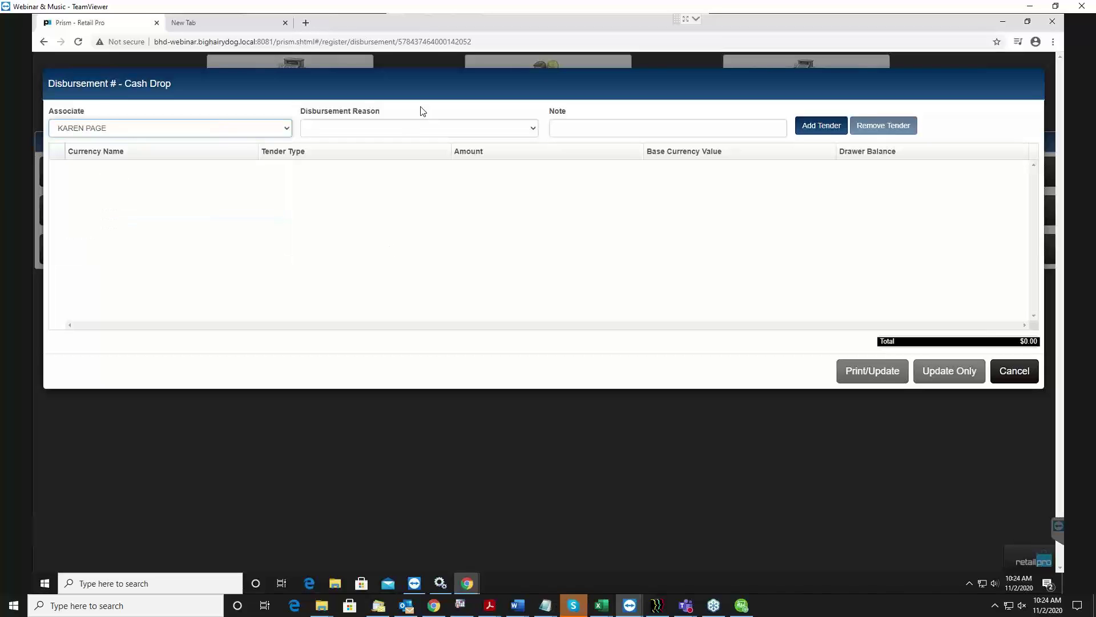
pyautogui.click(402, 129)
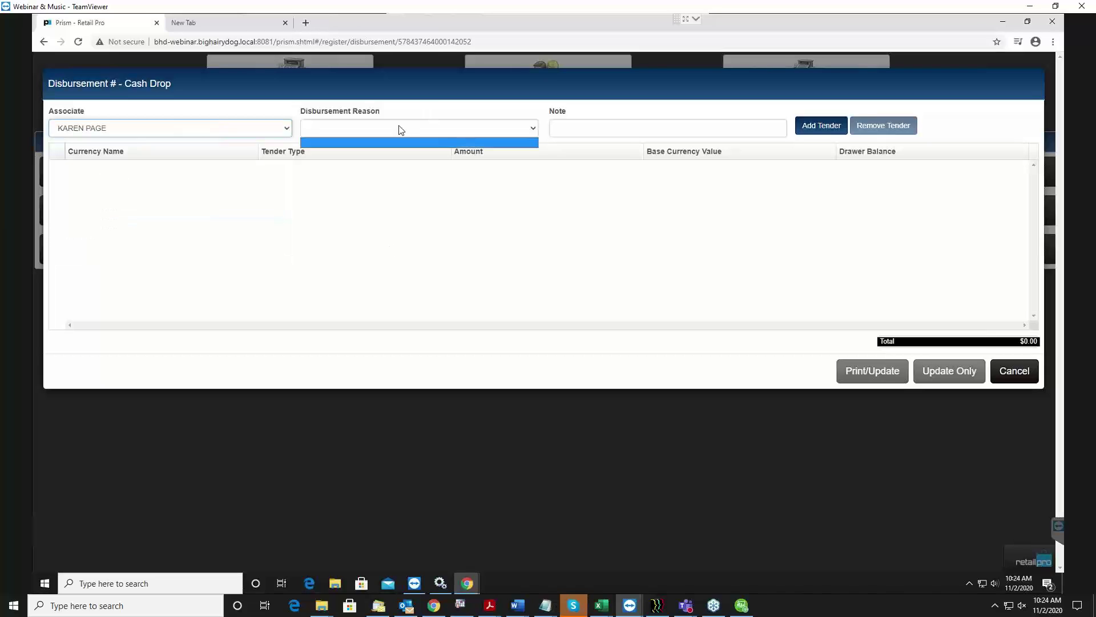
pyautogui.click(512, 131)
pyautogui.click(512, 131)
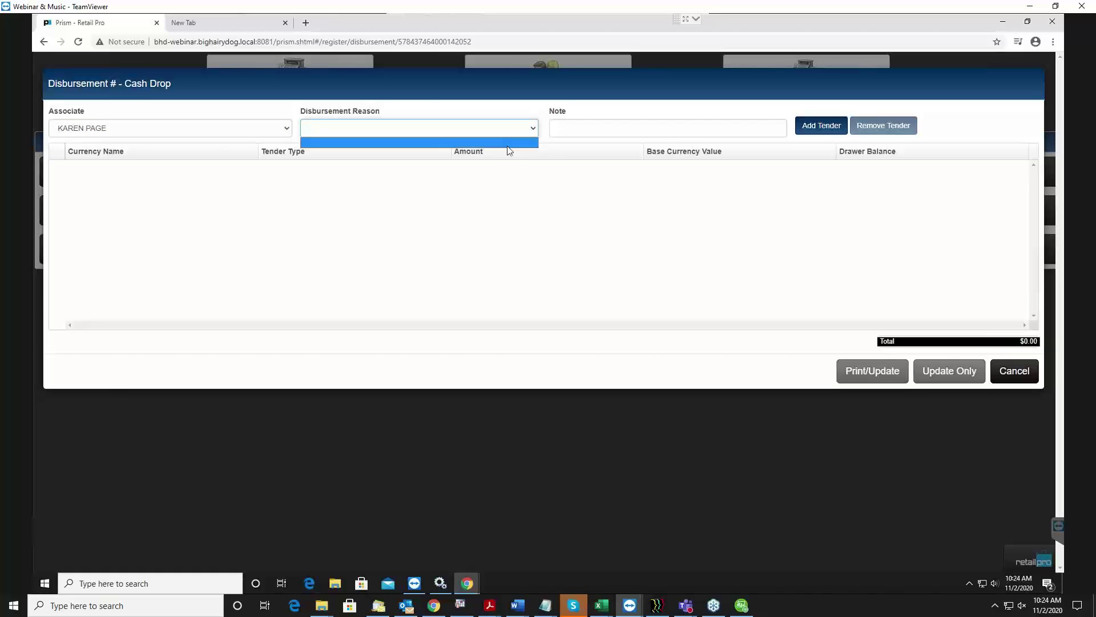
pyautogui.click(532, 128)
pyautogui.click(605, 132)
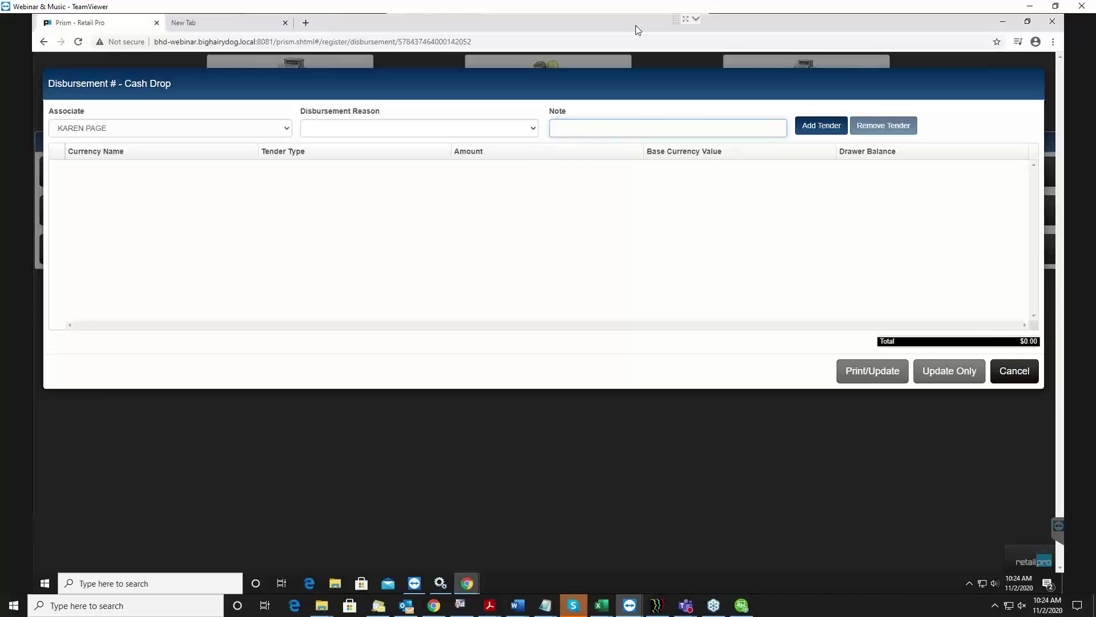
# Add a $500.00 cash tender line and save the drop as Disbursement #6 via Print/Update.
pyautogui.click(831, 130)
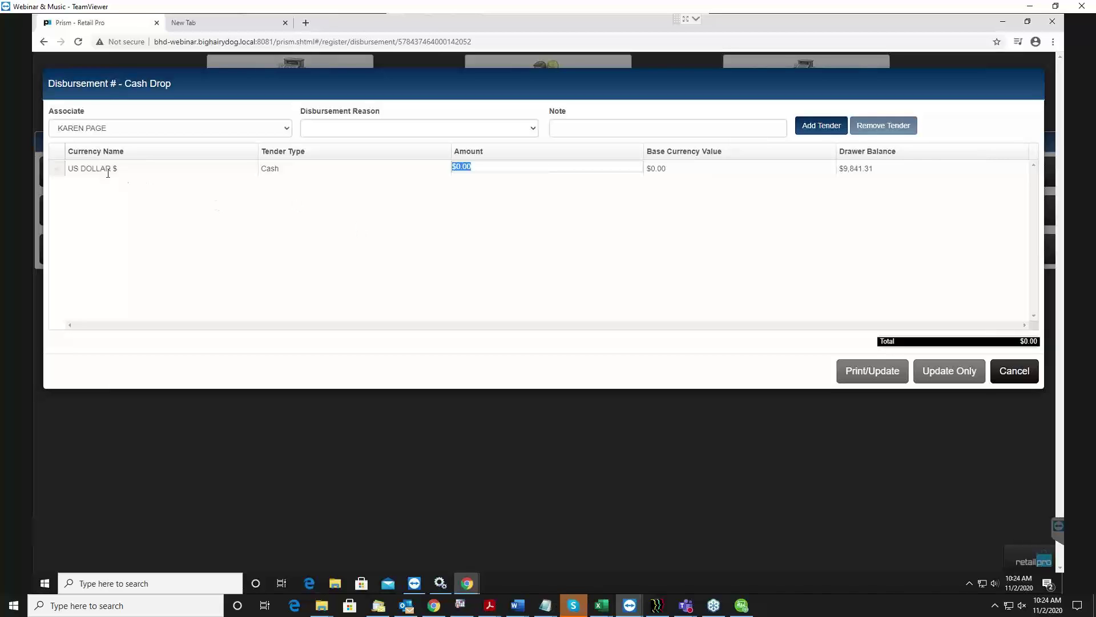
pyautogui.click(357, 172)
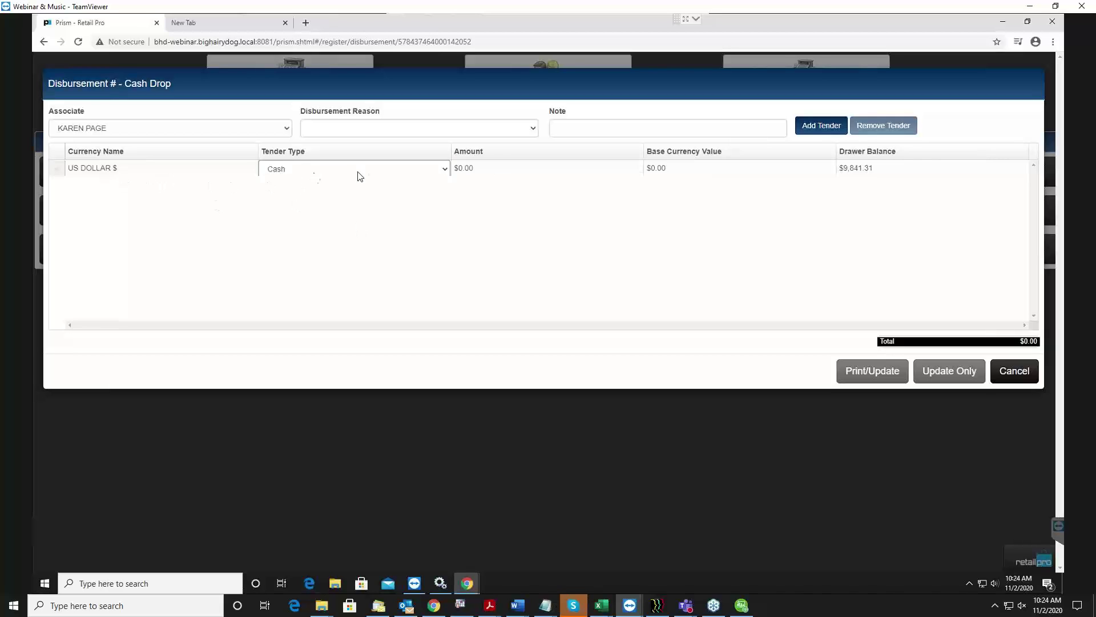
pyautogui.click(524, 166)
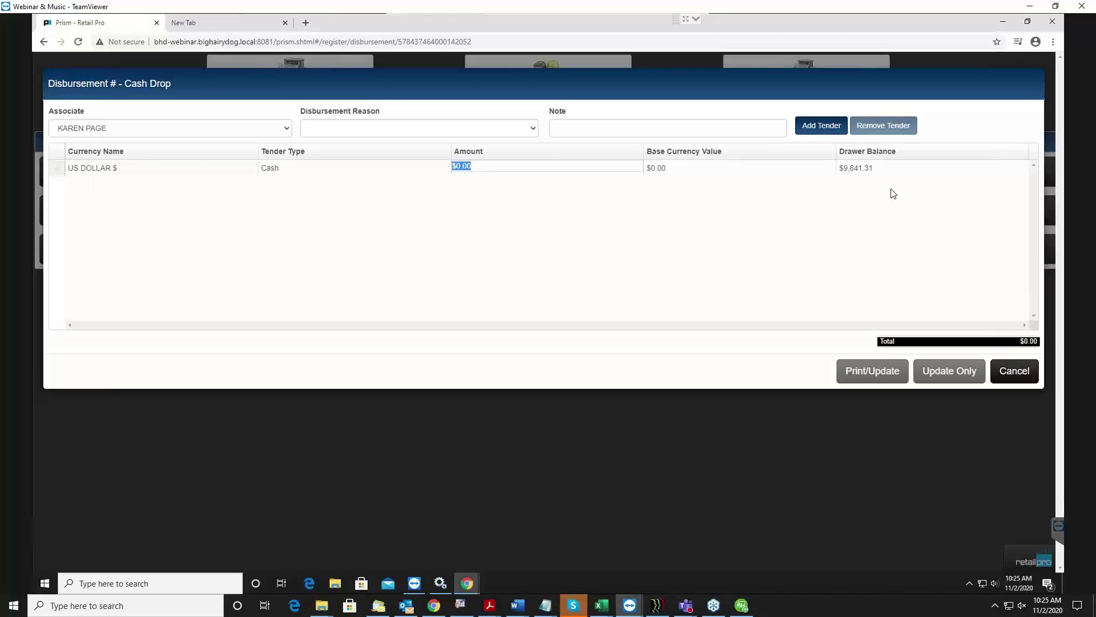
pyautogui.write('500')
pyautogui.click(880, 173)
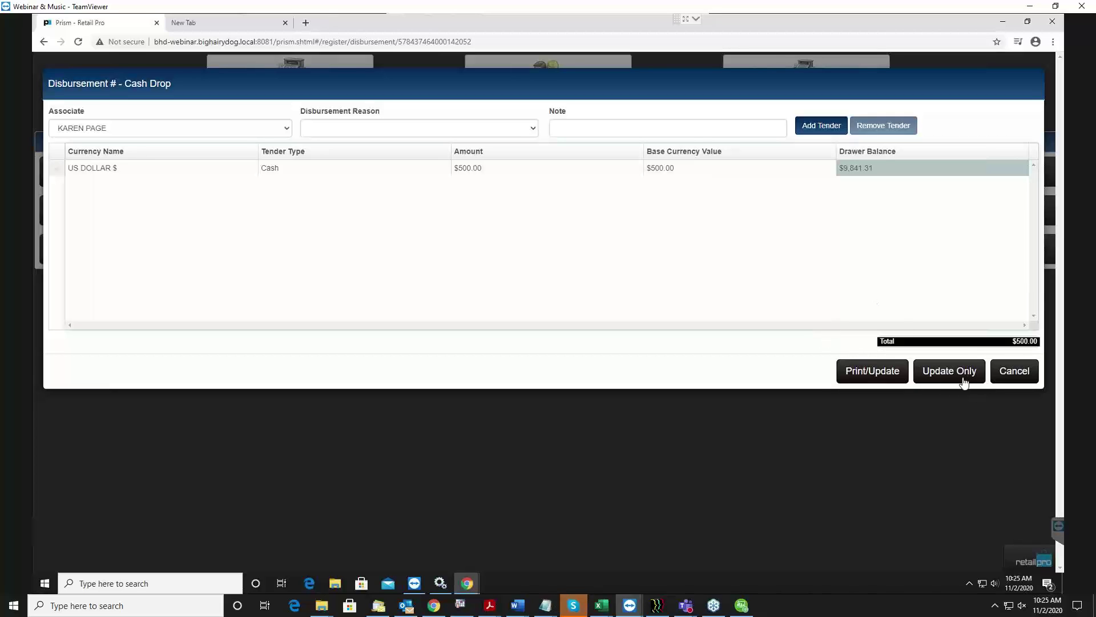
pyautogui.click(881, 374)
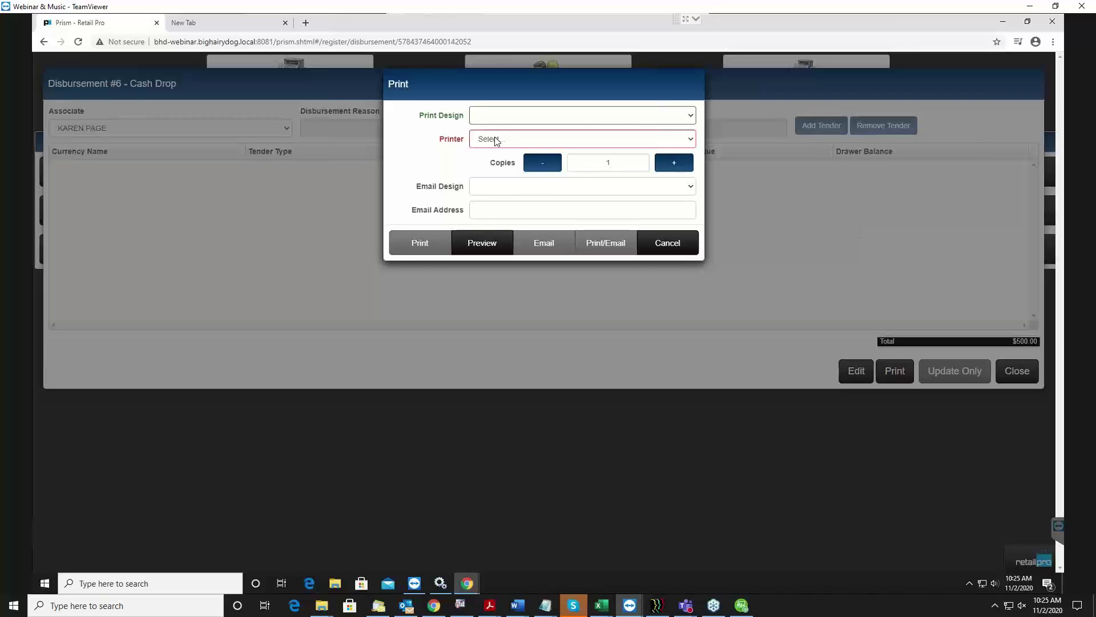
pyautogui.click(497, 139)
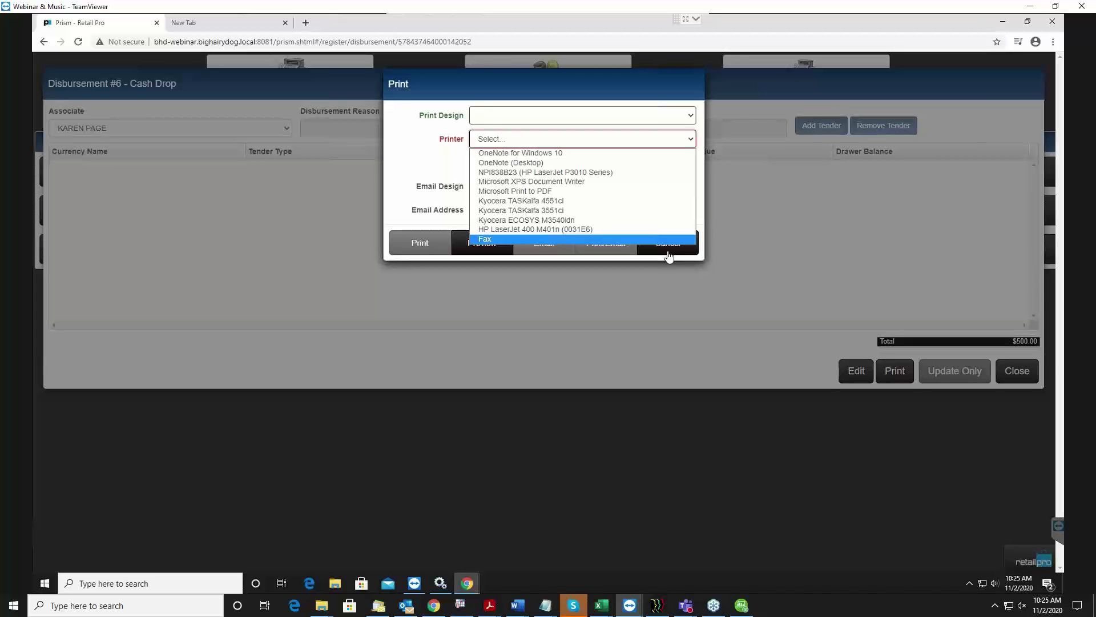
# Cancel printing Disbursement #6 and close it without choosing a printer.
pyautogui.click(627, 261)
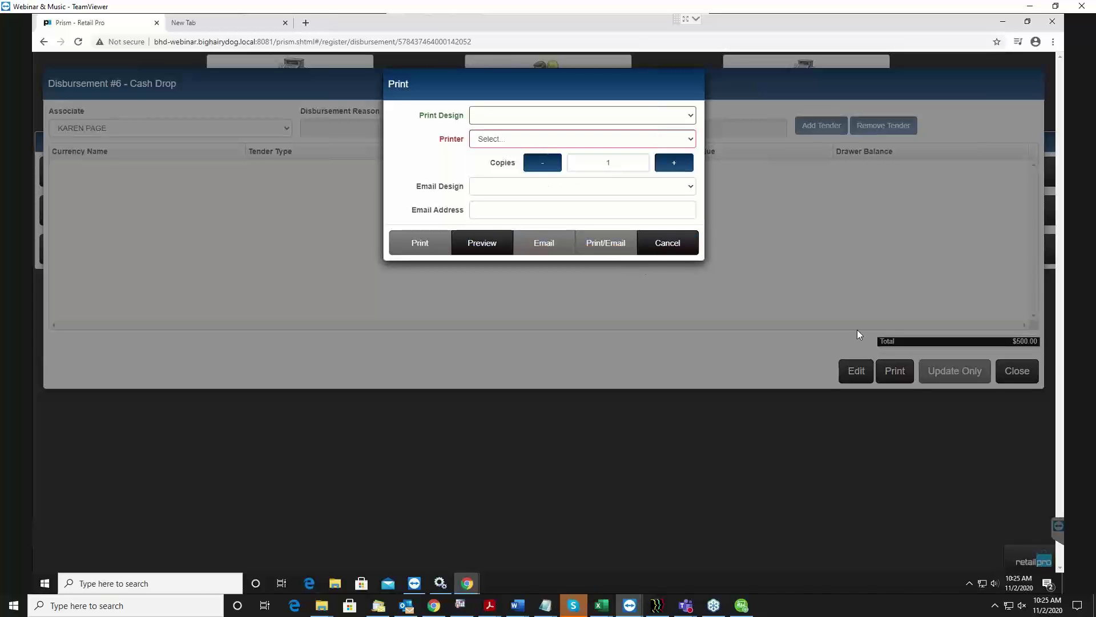
pyautogui.click(684, 255)
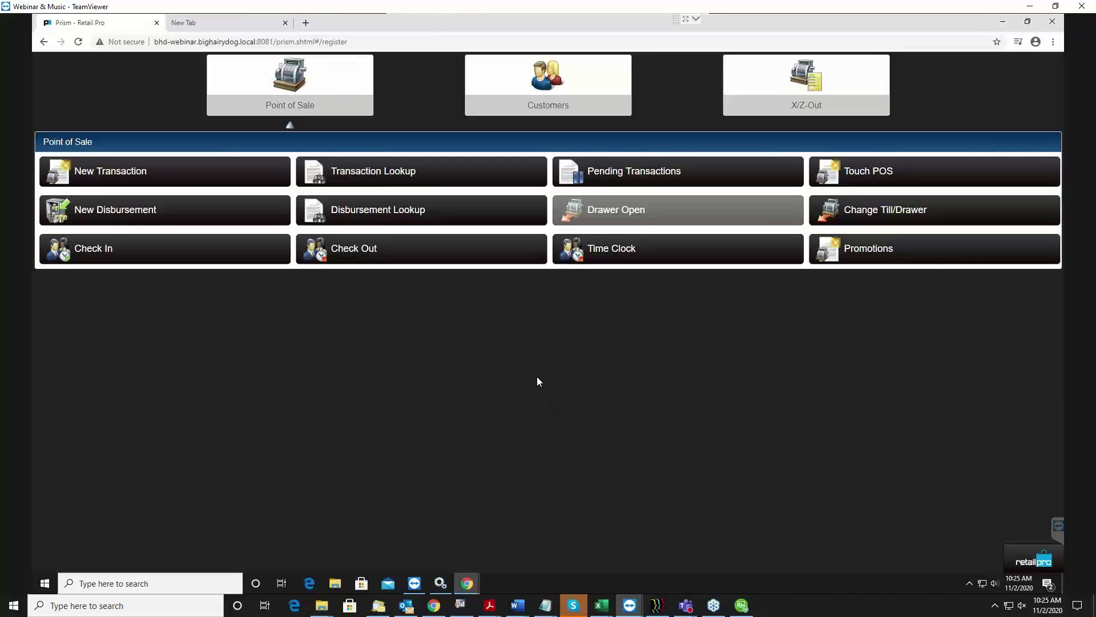
pyautogui.click(403, 214)
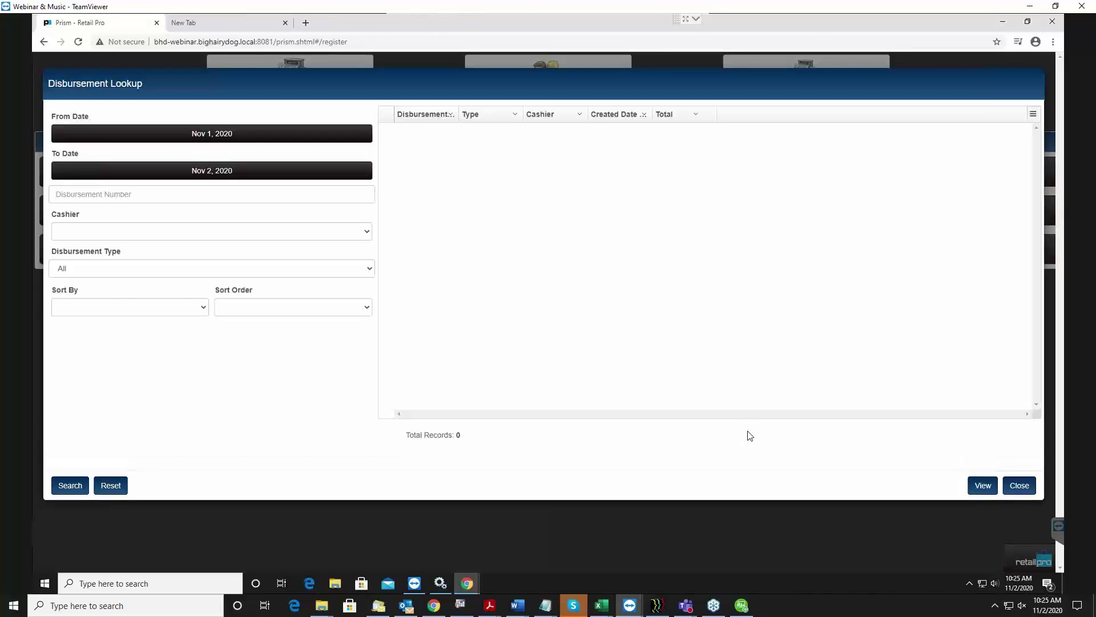
pyautogui.click(70, 485)
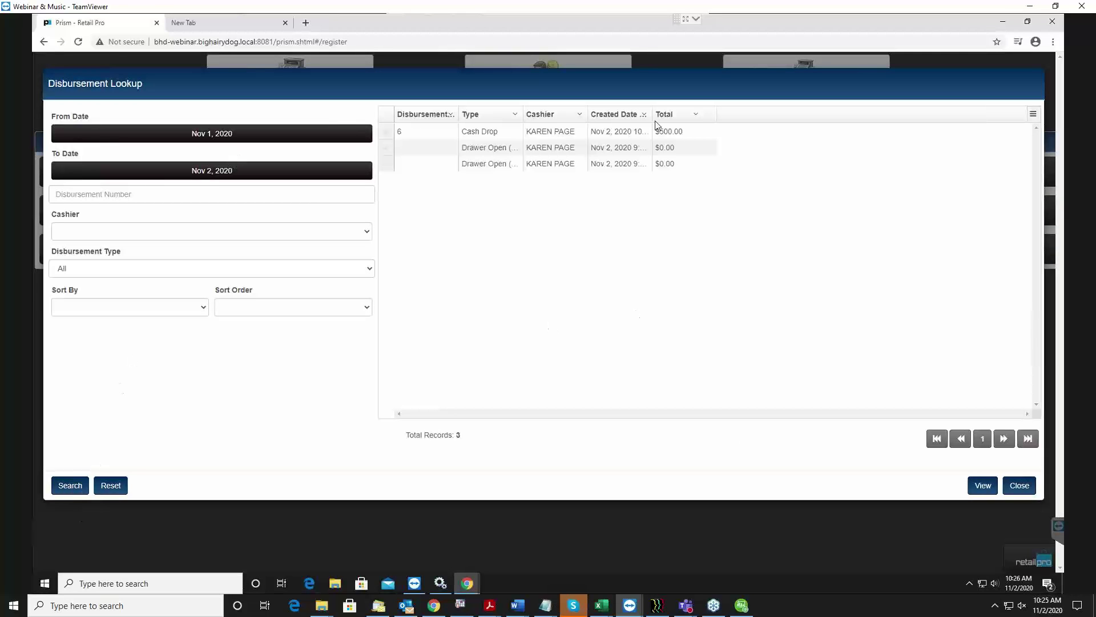
pyautogui.click(486, 133)
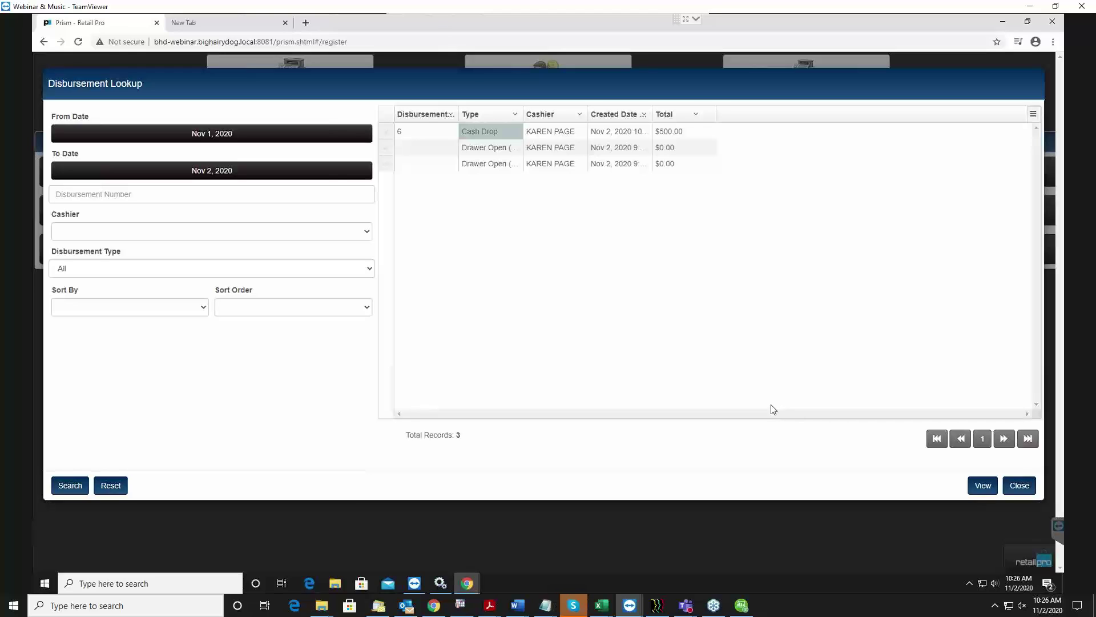
pyautogui.click(685, 132)
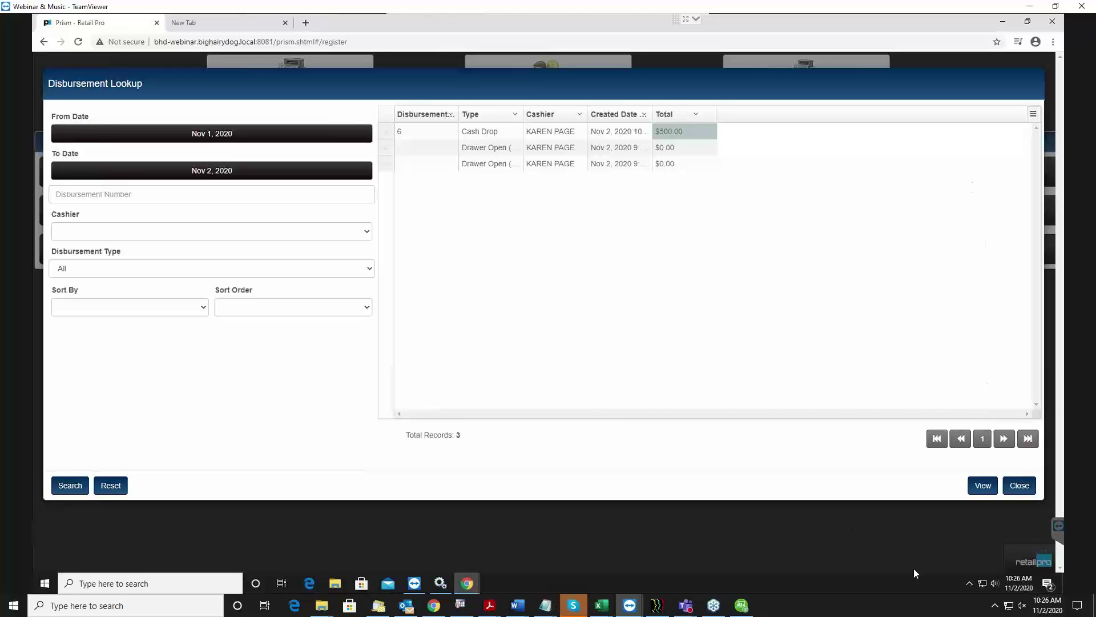
pyautogui.click(1020, 486)
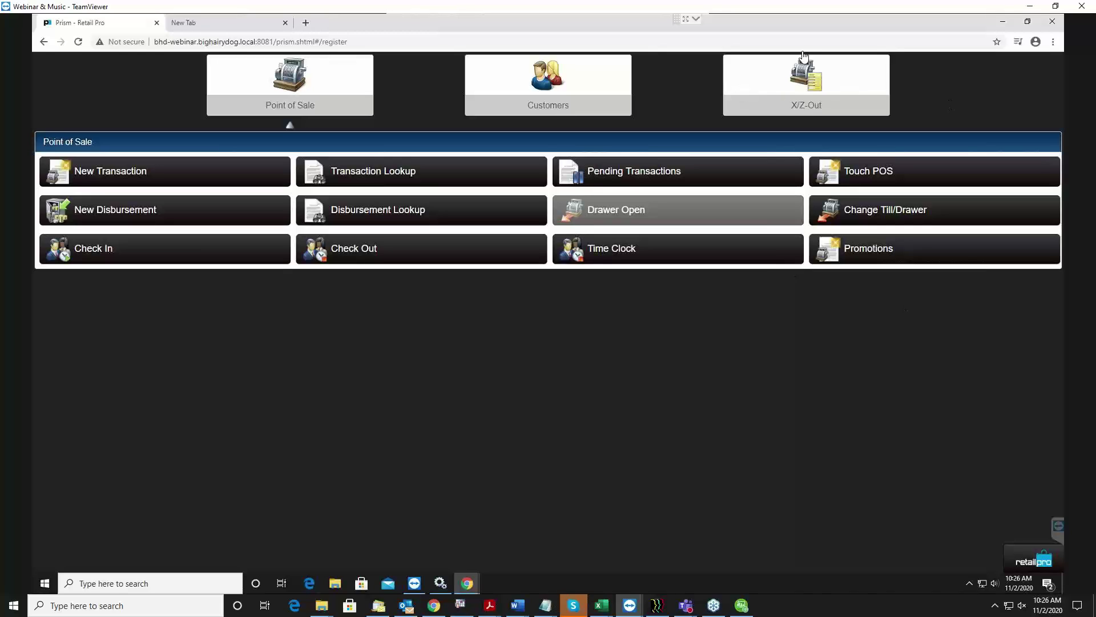
# Open the X-Out report filters and keep All drawers selected.
pyautogui.click(827, 86)
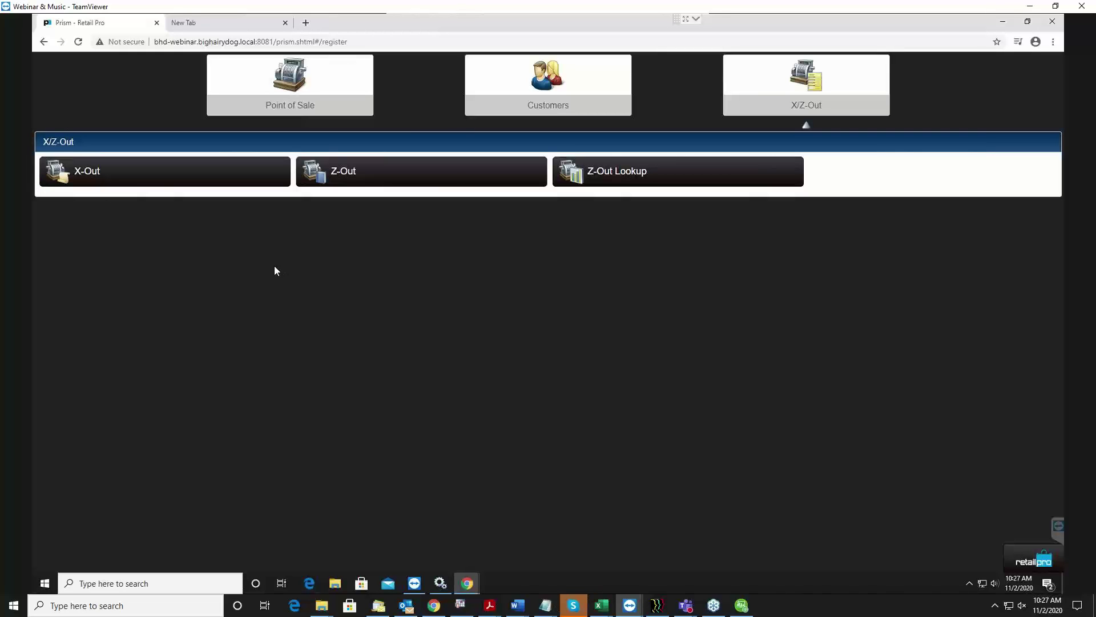
pyautogui.click(143, 180)
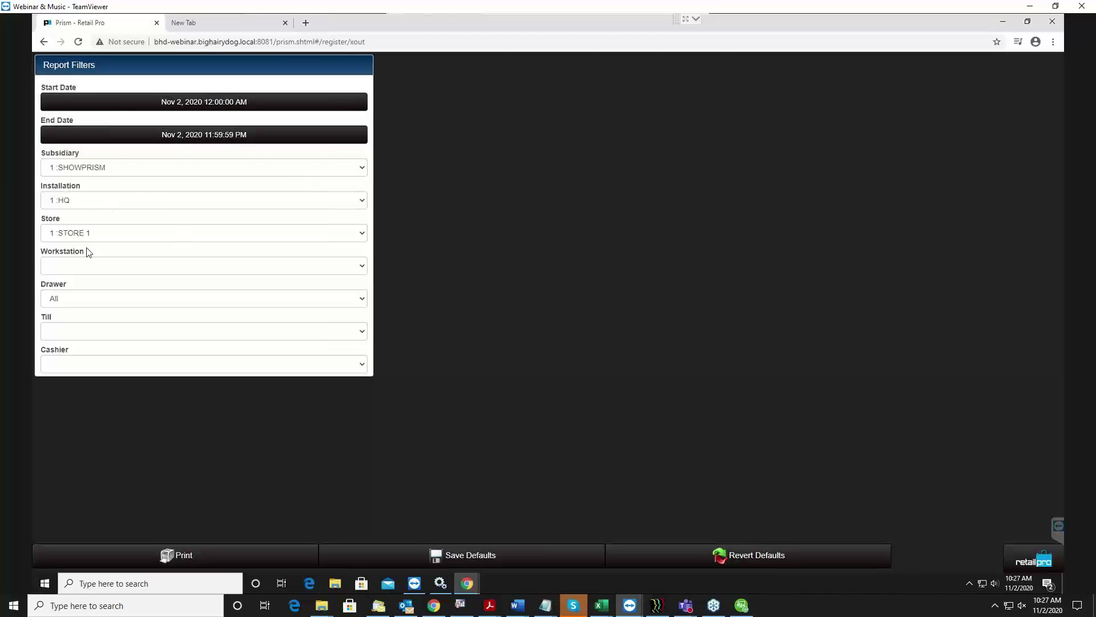
pyautogui.click(78, 273)
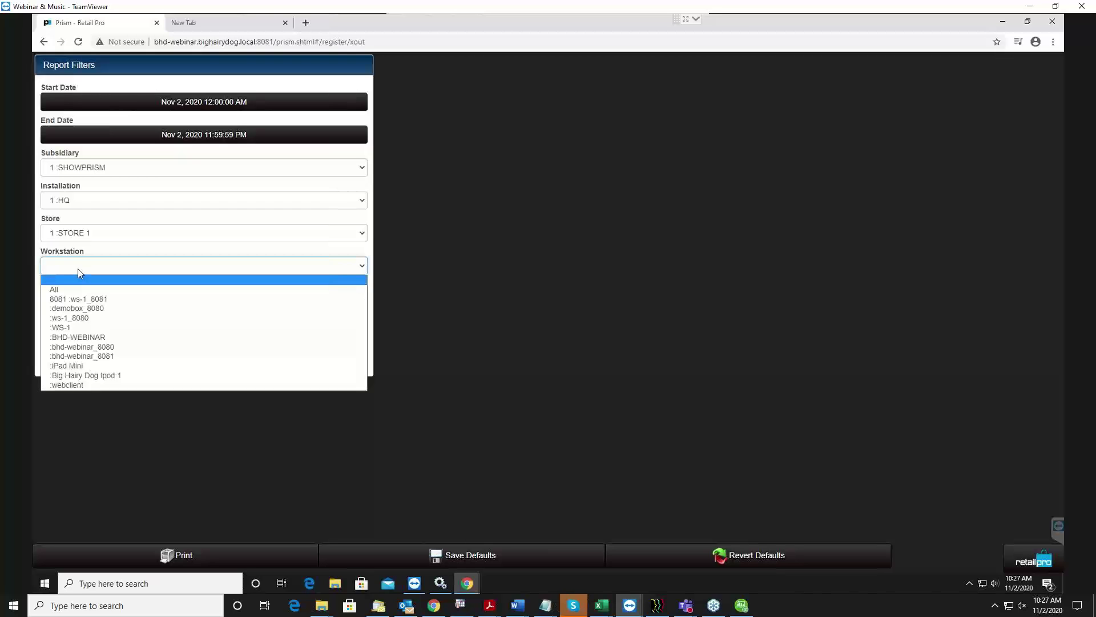
pyautogui.click(72, 271)
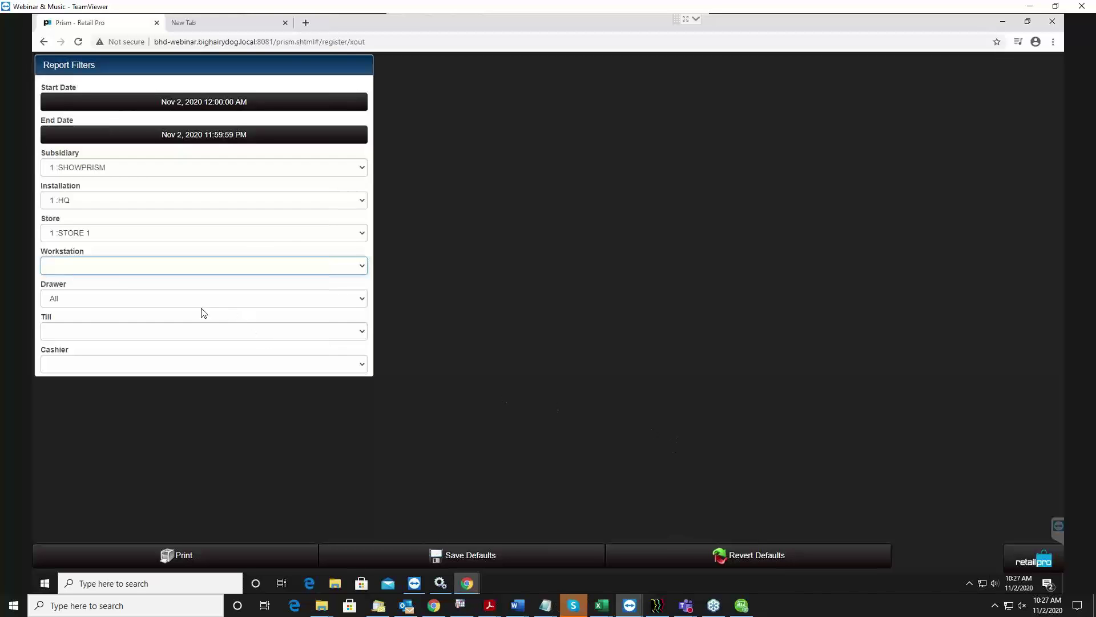
pyautogui.click(93, 294)
pyautogui.click(104, 296)
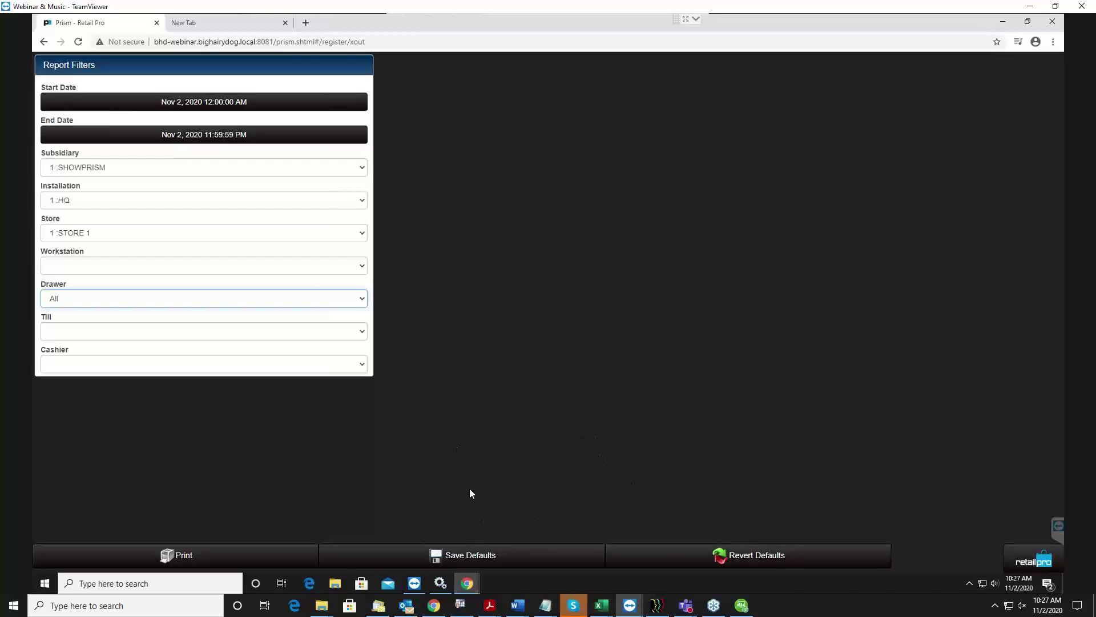
pyautogui.click(542, 563)
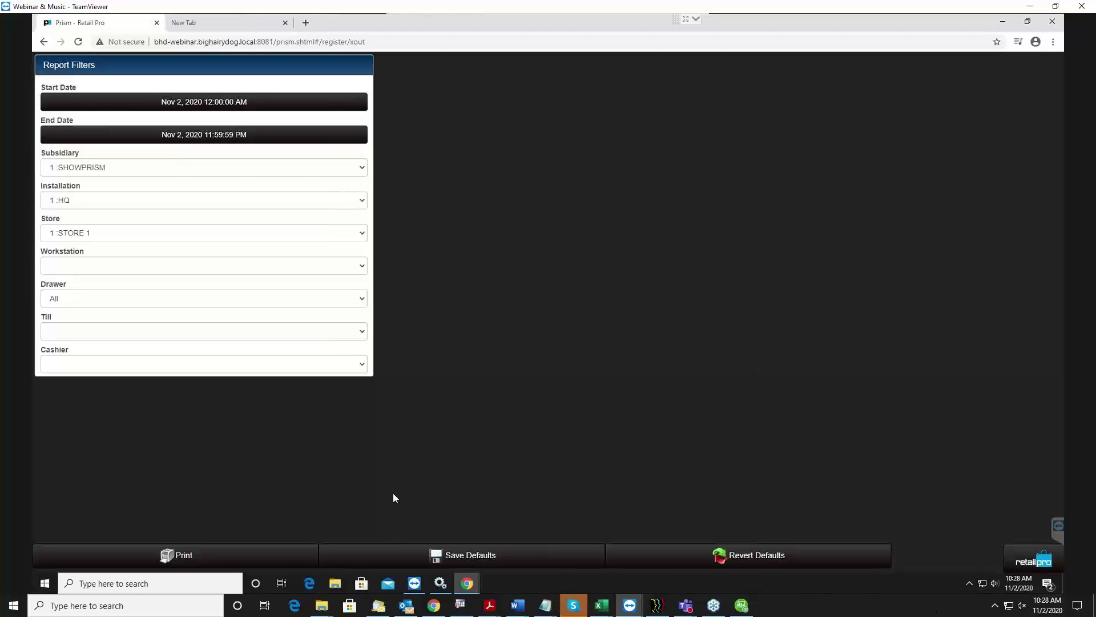
# Set the Workstation, Till and Cashier filters to All.
pyautogui.click(208, 370)
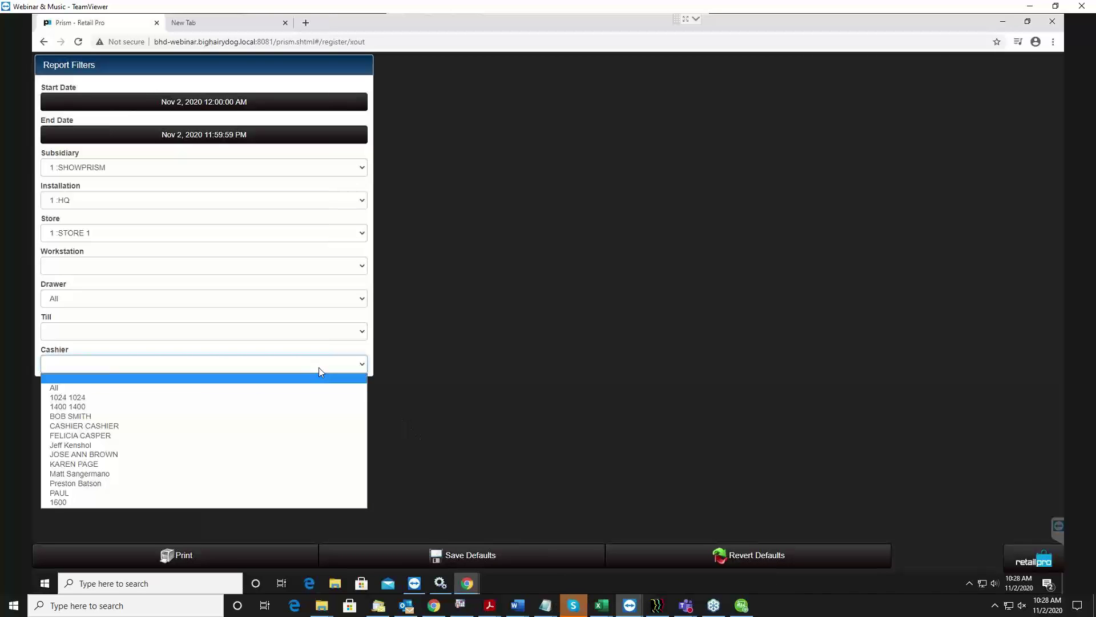
pyautogui.click(269, 264)
pyautogui.click(269, 266)
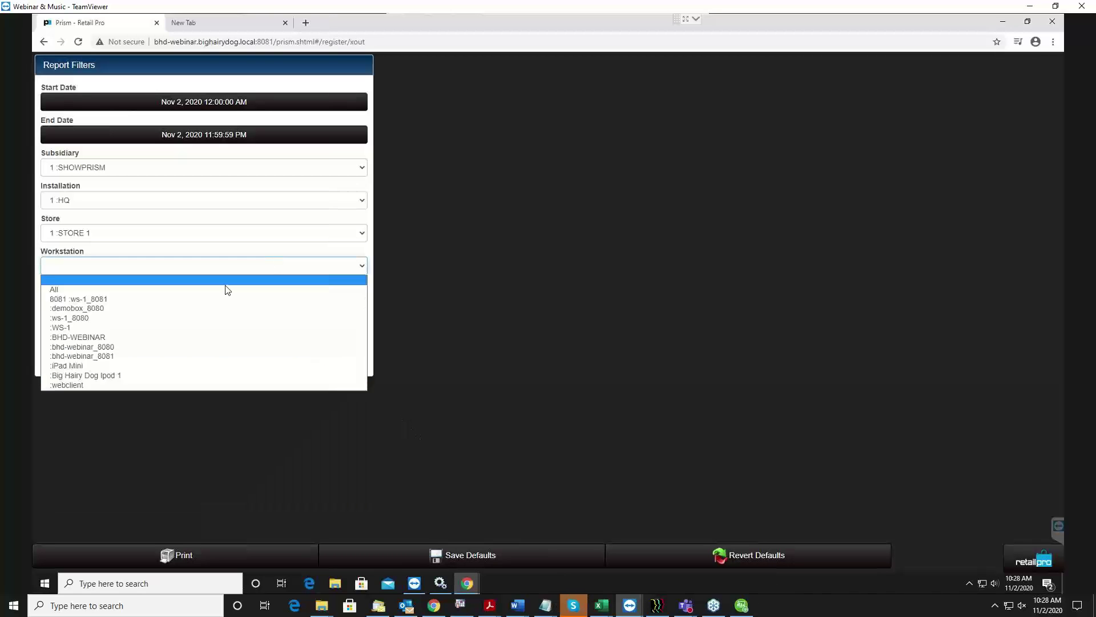
pyautogui.click(228, 288)
pyautogui.click(245, 335)
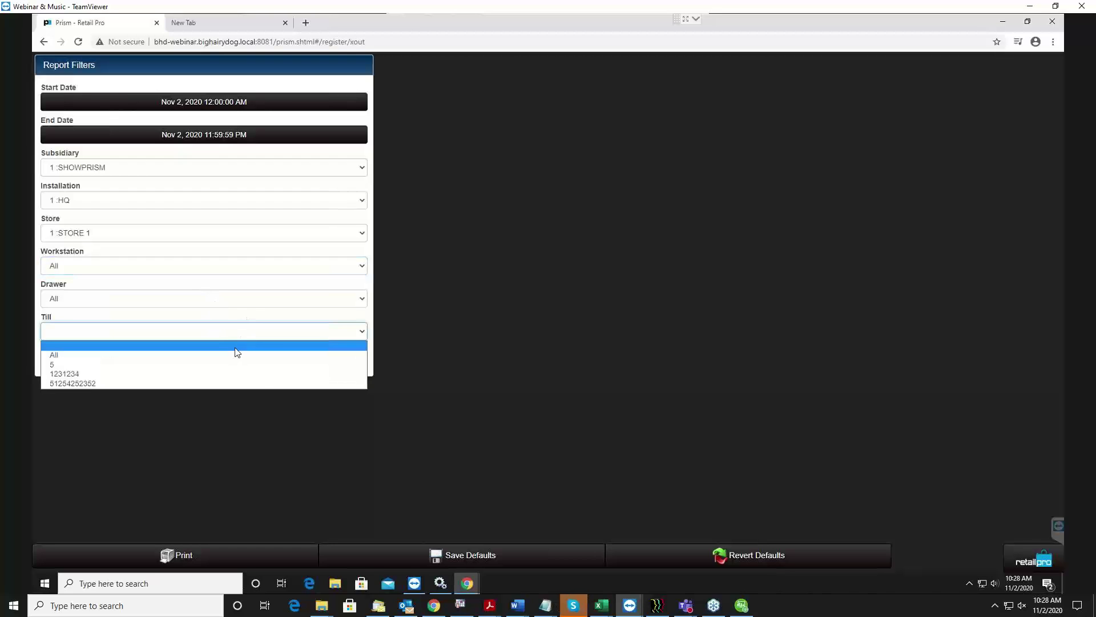
pyautogui.click(235, 357)
pyautogui.click(223, 370)
pyautogui.click(192, 383)
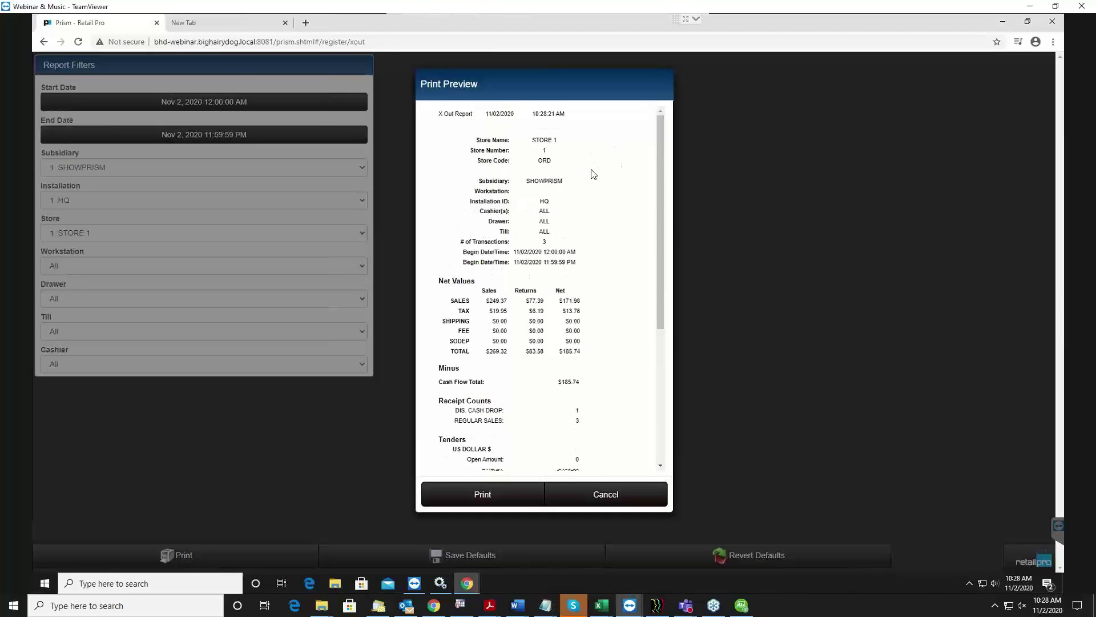
# Scroll through the Nov 2, 2020 X Out Report preview, then cancel it unprinted.
pyautogui.scroll(-5, 593, 174)
pyautogui.scroll(5, 593, 174)
pyautogui.scroll(-4, 589, 171)
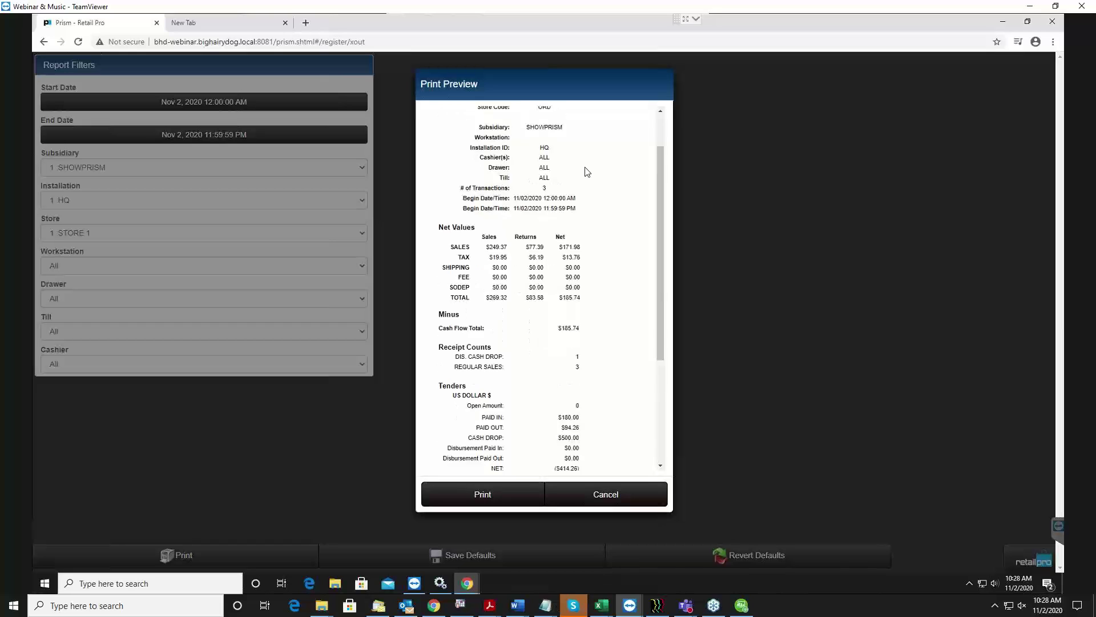
pyautogui.scroll(1, 558, 185)
pyautogui.scroll(3, 558, 184)
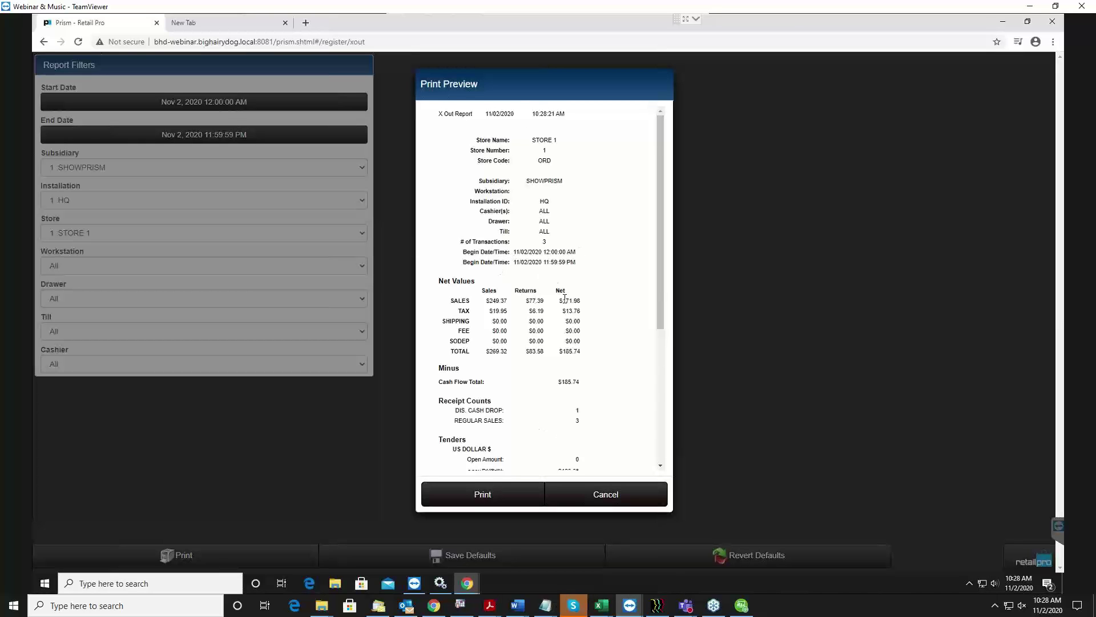
pyautogui.scroll(-2, 559, 280)
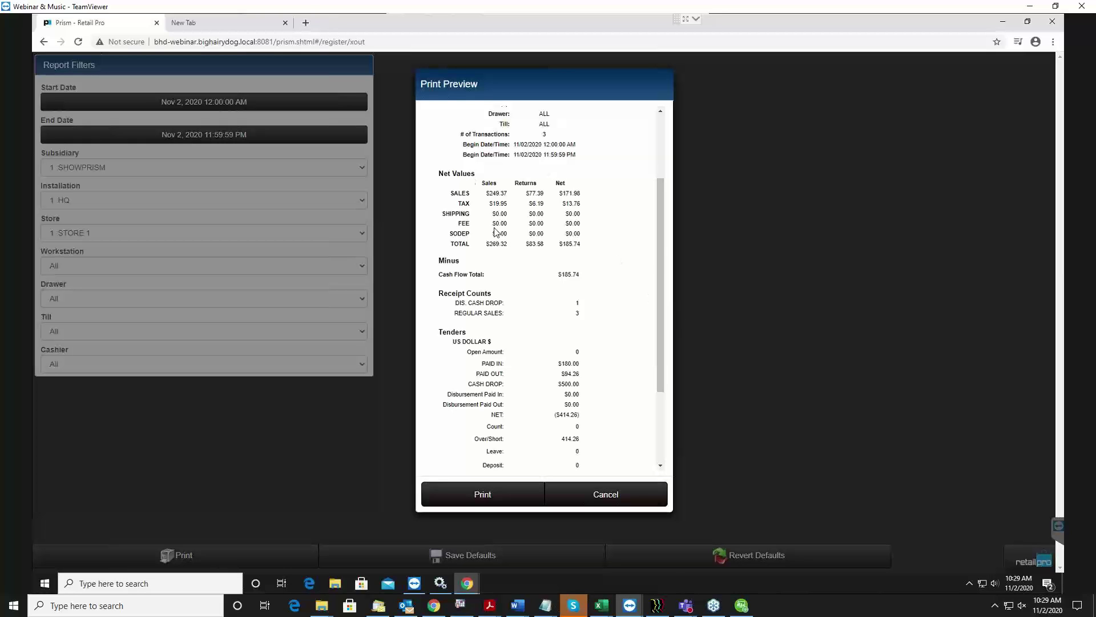
pyautogui.scroll(-1, 540, 322)
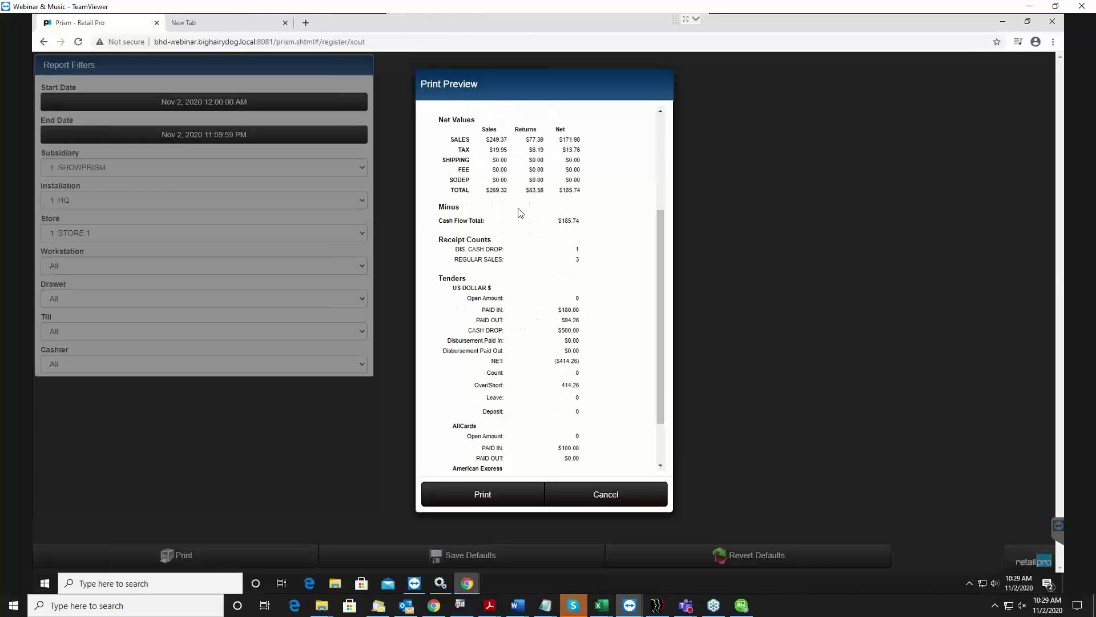
pyautogui.scroll(-1, 499, 282)
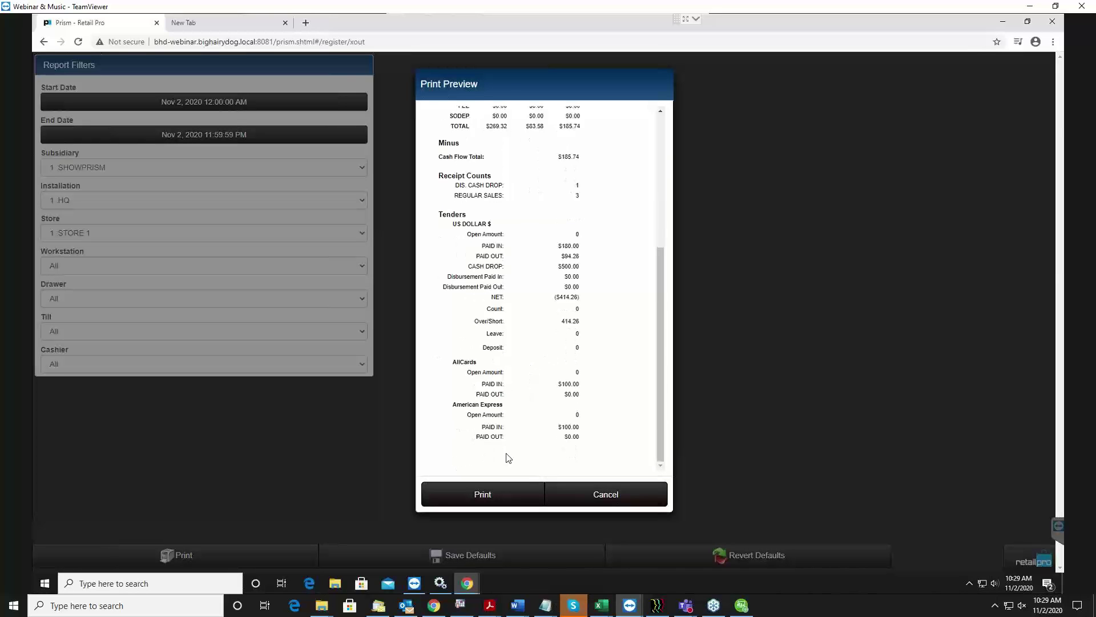
pyautogui.scroll(4, 506, 454)
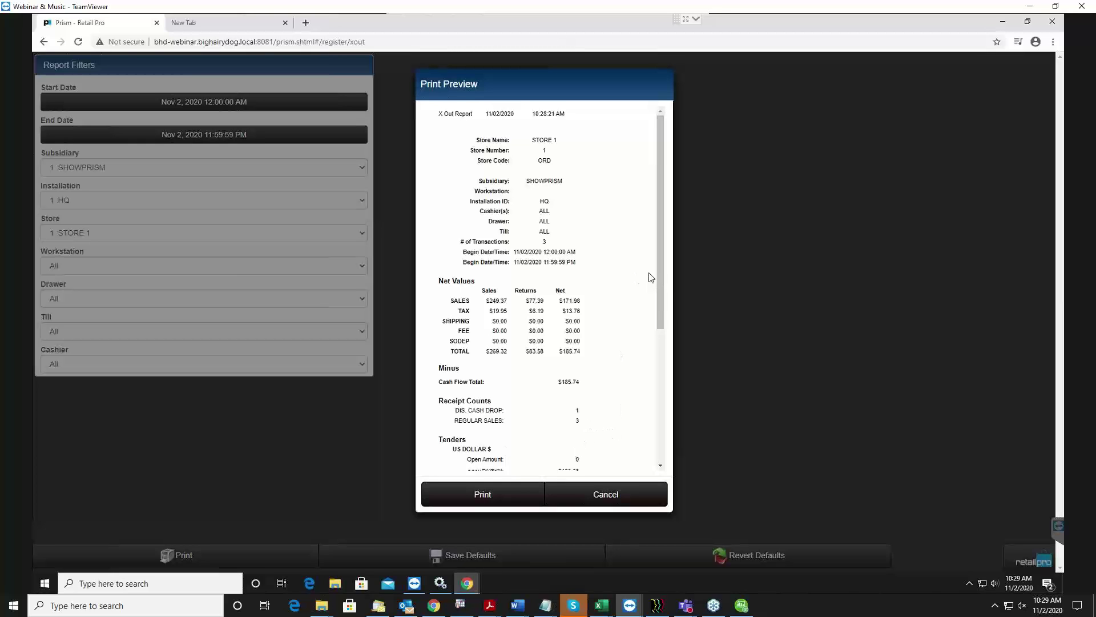
pyautogui.click(638, 498)
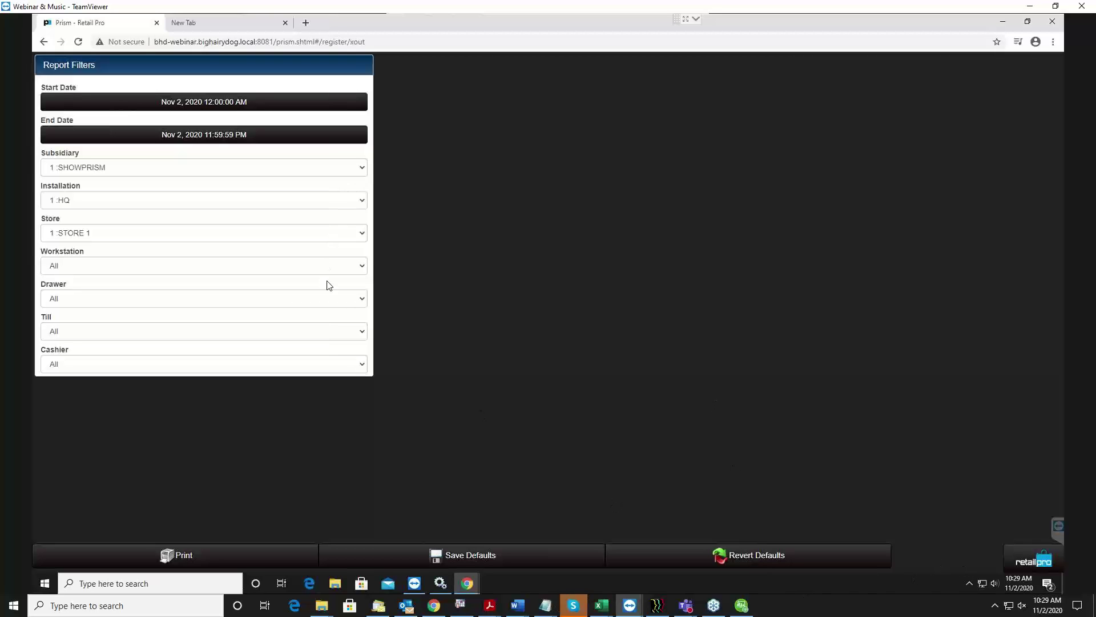
# Go to Point of Sale via the Prism Menu and open Z-Out's Close Register page.
pyautogui.click(1040, 562)
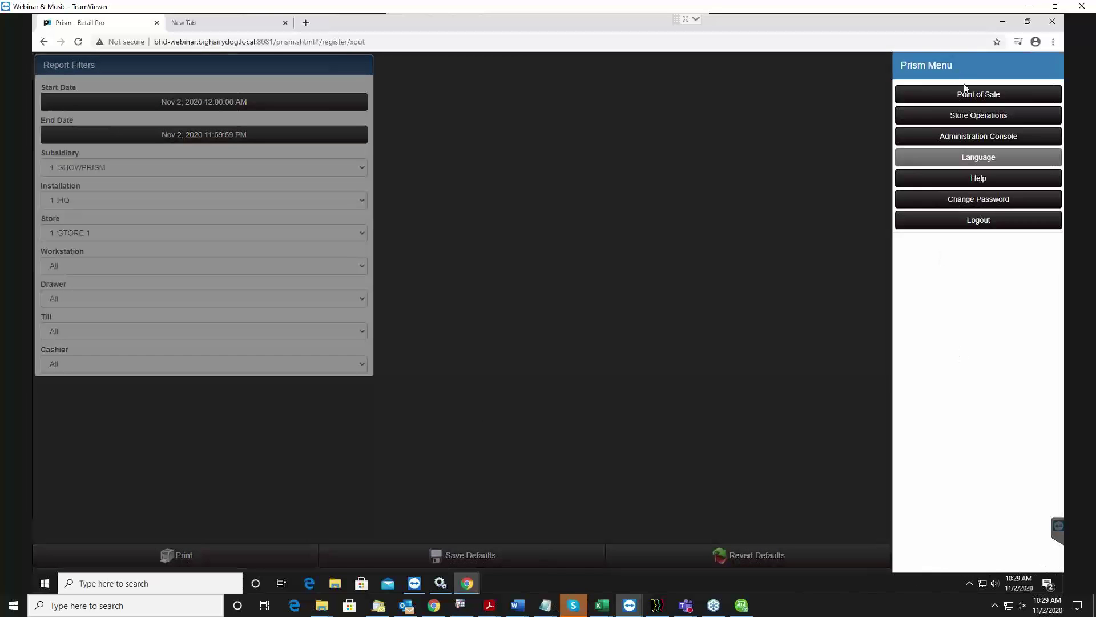
pyautogui.click(969, 101)
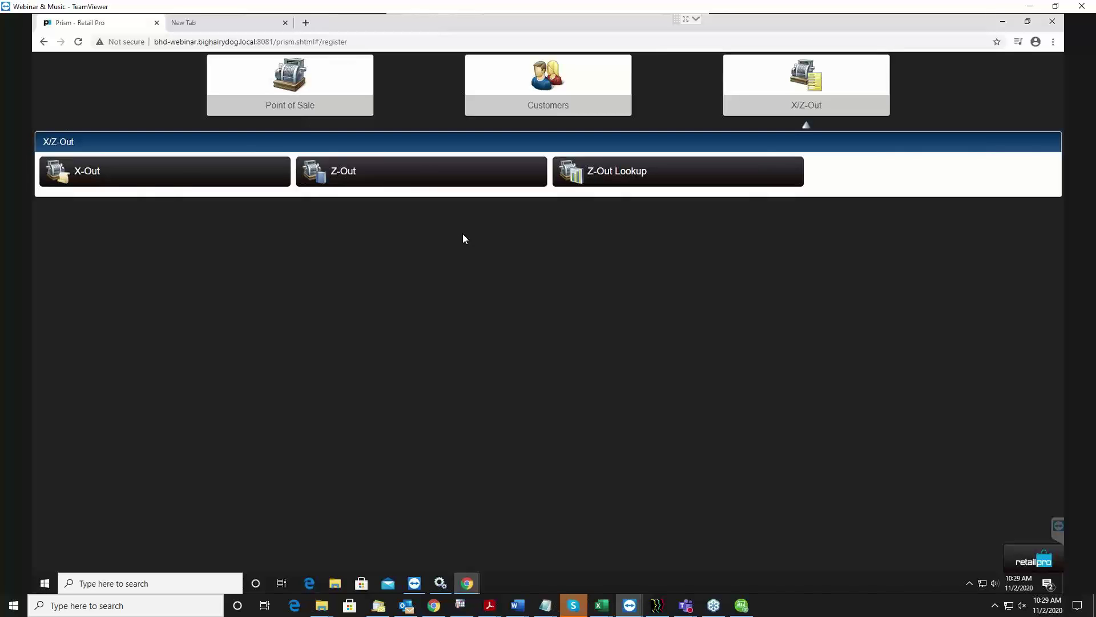
pyautogui.click(388, 181)
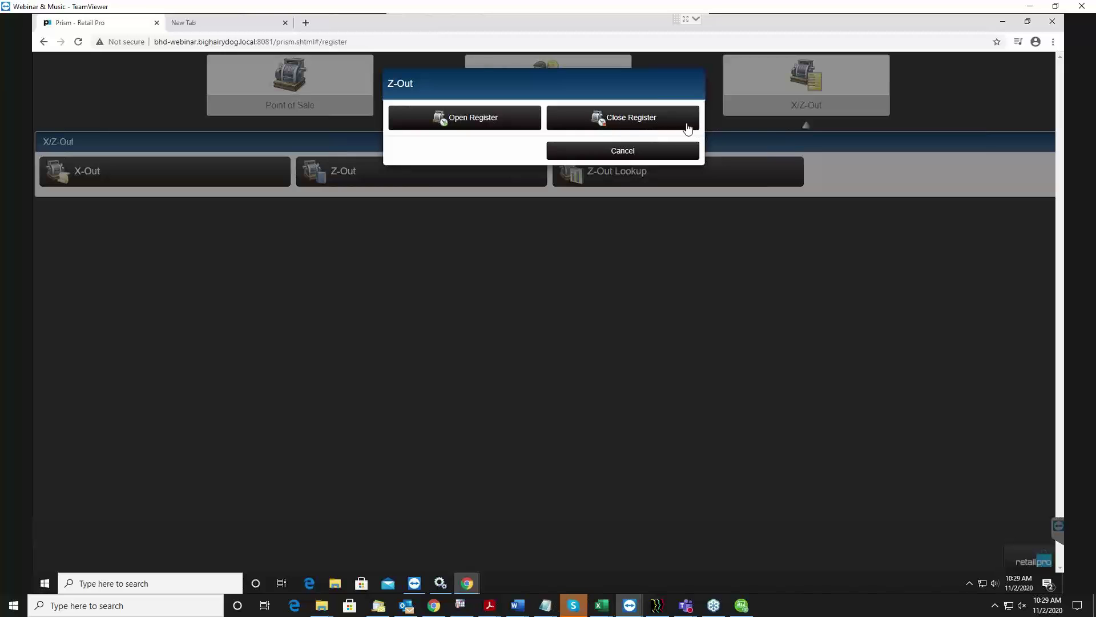
pyautogui.click(649, 118)
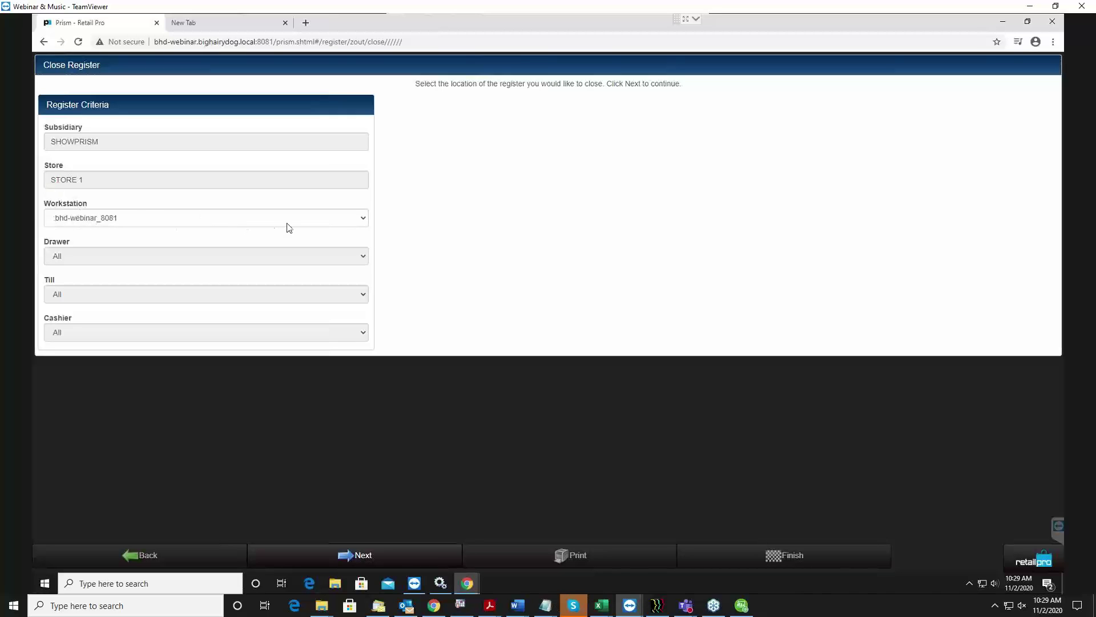
# Keep bhd-webinar_8081 as the close workstation and continue to Currency Media Counts.
pyautogui.click(306, 219)
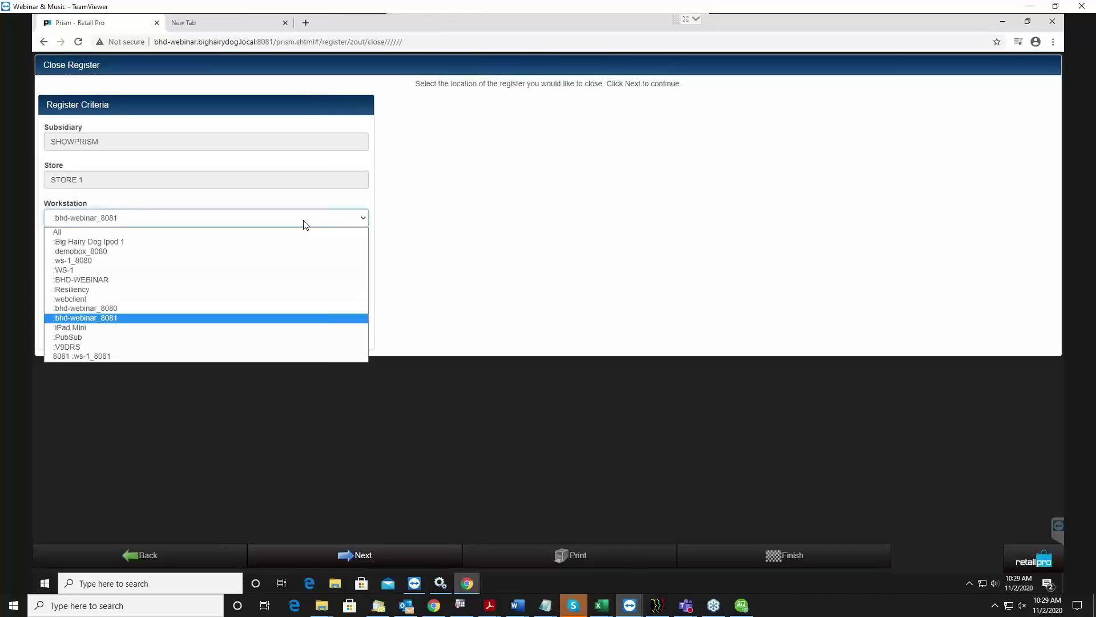
pyautogui.click(306, 222)
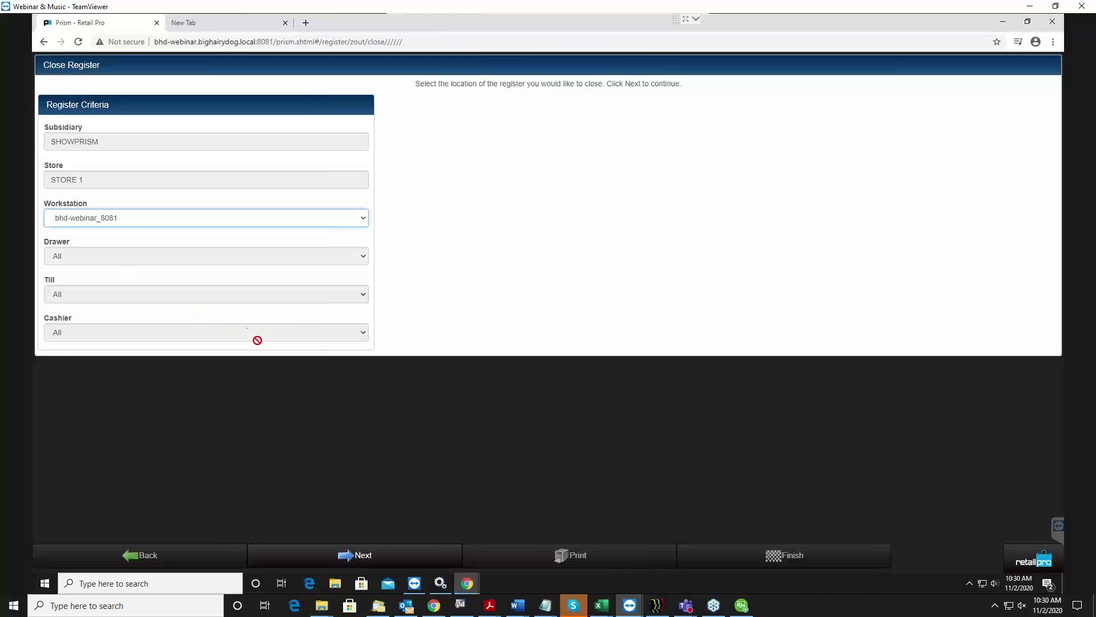
pyautogui.click(398, 555)
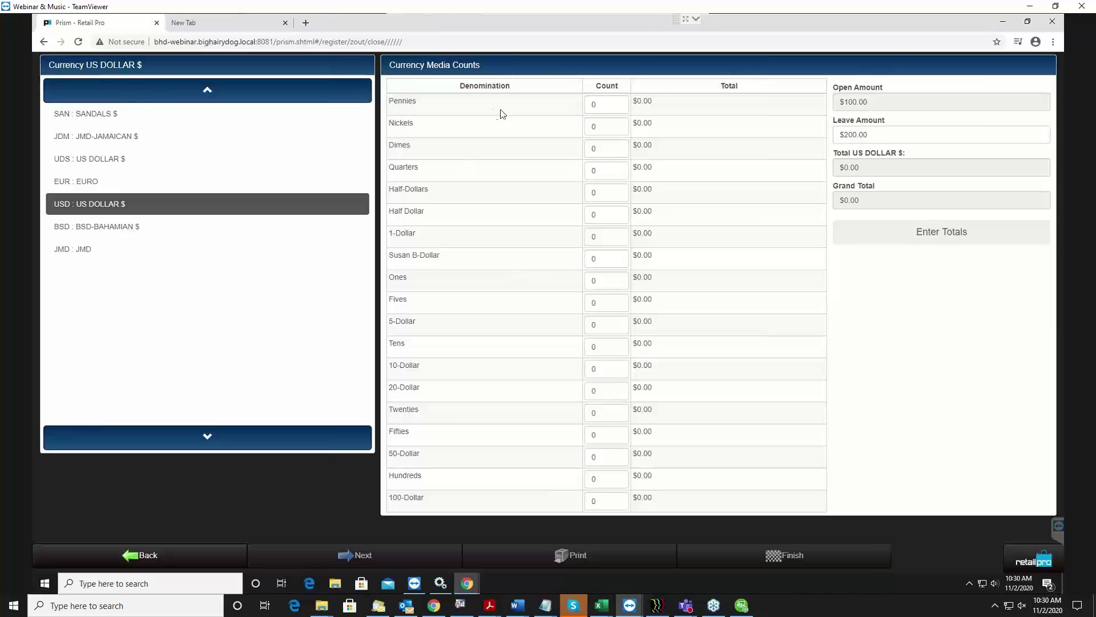
# Enter 10 for Pennies, Nickels, Dimes and Quarters, removing a stray leading zero in Quarters.
pyautogui.click(609, 101)
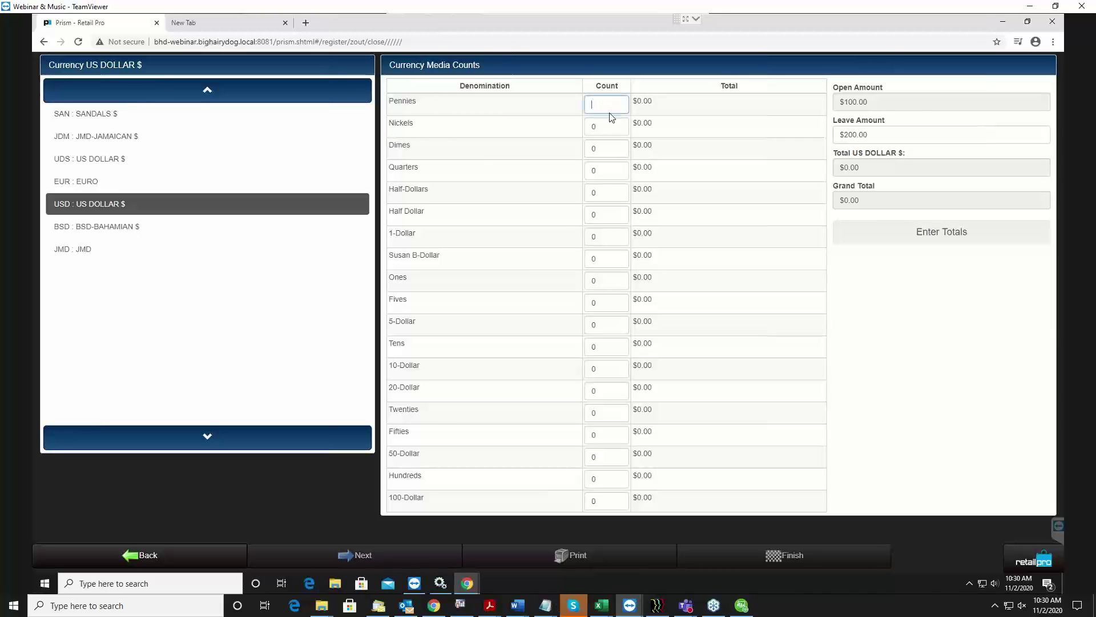
pyautogui.click(609, 147)
pyautogui.click(607, 104)
pyautogui.click(603, 236)
pyautogui.click(621, 109)
pyautogui.write('10')
pyautogui.click(594, 126)
pyautogui.write('10')
pyautogui.click(586, 145)
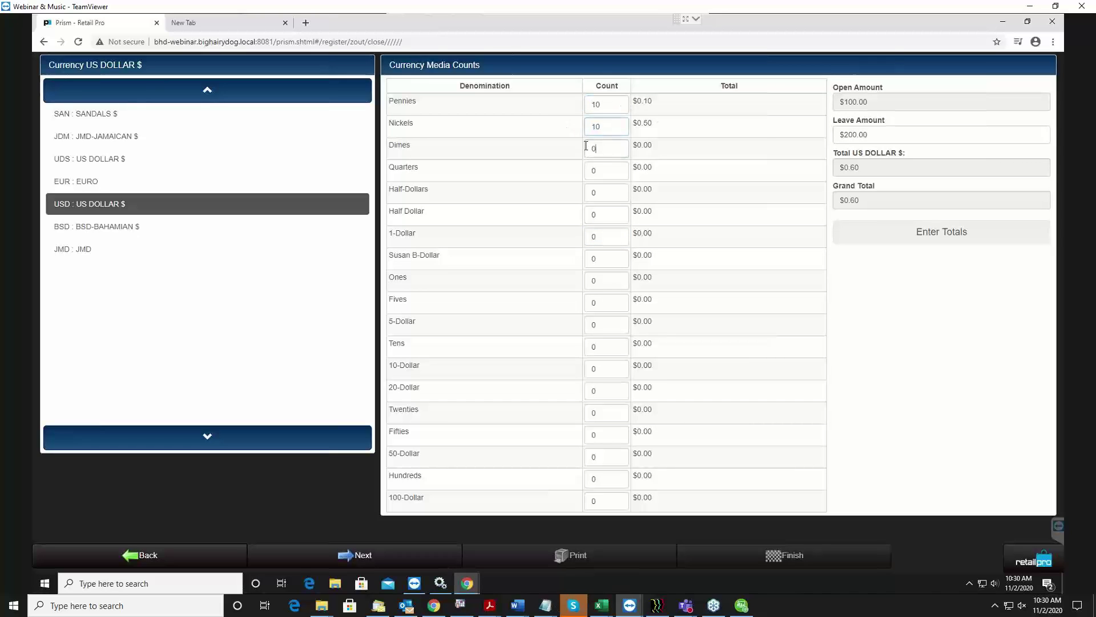
pyautogui.write('10')
pyautogui.click(603, 171)
pyautogui.write('10')
pyautogui.click(628, 192)
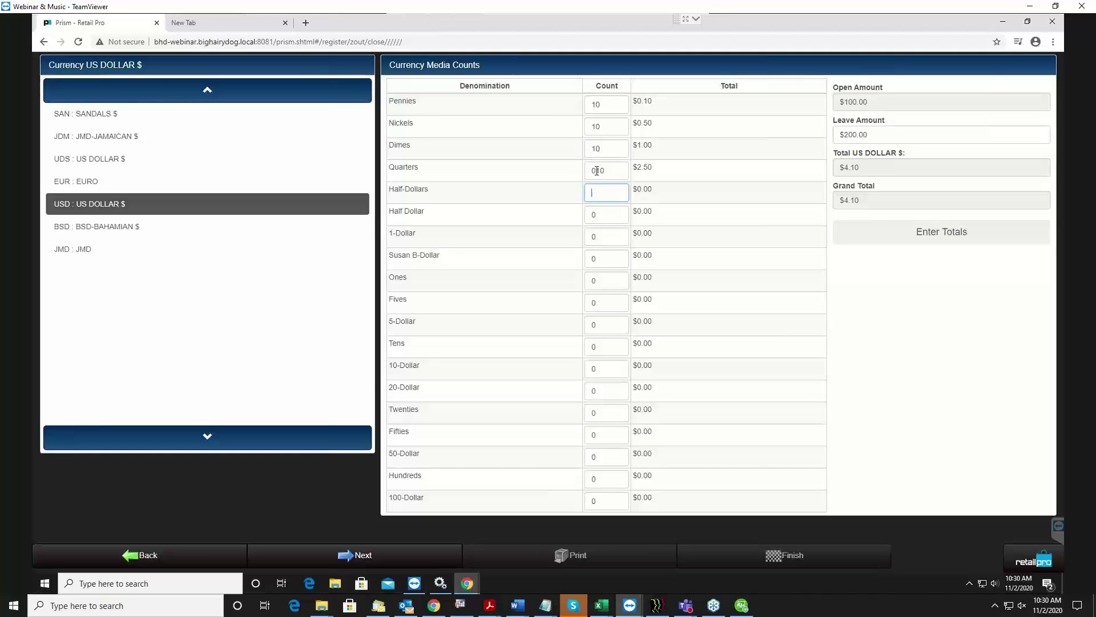
pyautogui.moveTo(595, 170); pyautogui.dragTo(569, 175)
pyautogui.press('BackSpace')
# Enter 10 for the Half-Dollar and 1-Dollar coin counts, then fill the Susan B-Dollar count.
pyautogui.click(604, 195)
pyautogui.write('10')
pyautogui.click(617, 216)
pyautogui.write('10')
pyautogui.click(613, 234)
pyautogui.write('10')
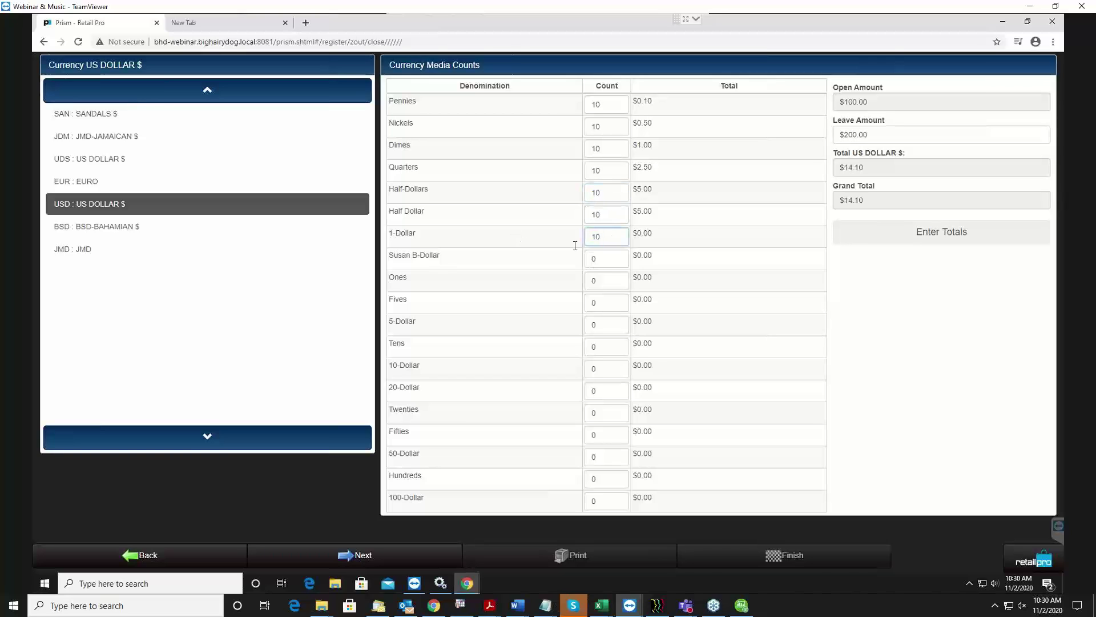
pyautogui.click(605, 263)
pyautogui.write('1')
# Enter a count of 5 for each bill denomination from Ones through Fifties.
pyautogui.click(615, 283)
pyautogui.press('Tab')
pyautogui.write('5')
pyautogui.press('Tab')
pyautogui.write('5')
pyautogui.press('Tab')
pyautogui.write('5')
pyautogui.press('Tab')
pyautogui.write('5')
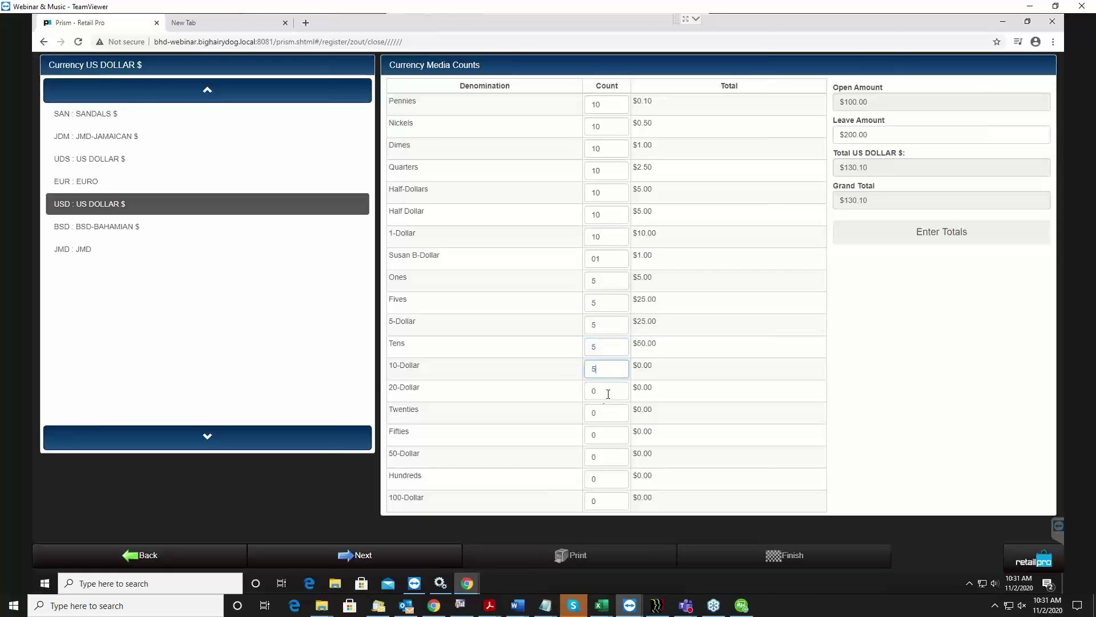
pyautogui.press('Tab')
pyautogui.write('5')
pyautogui.press('Tab')
pyautogui.write('5')
pyautogui.press('Tab')
pyautogui.write('5')
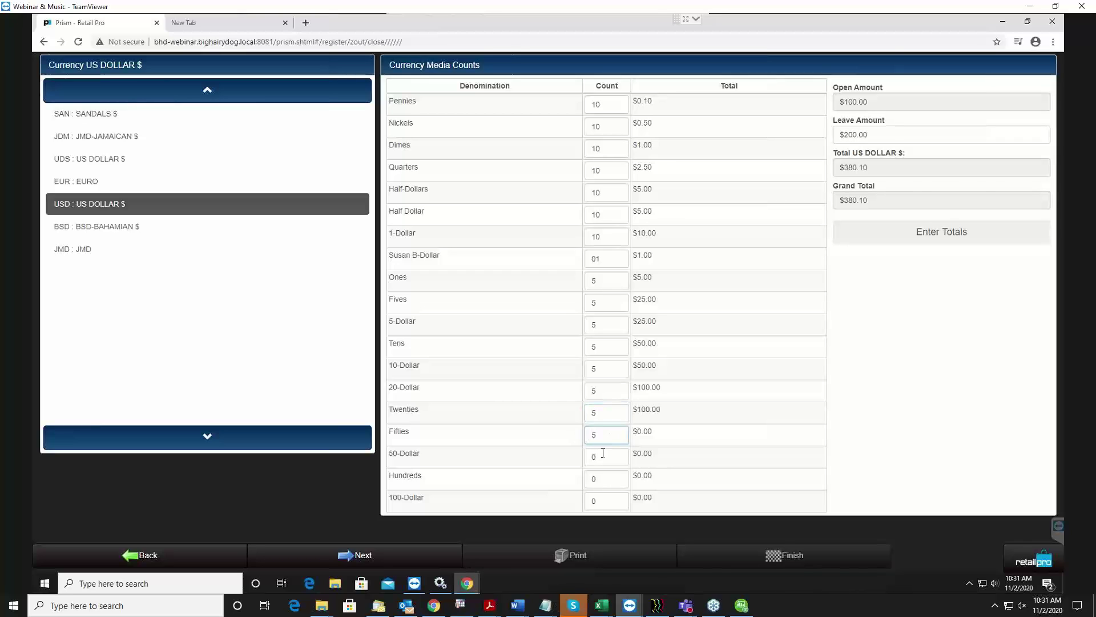
# Set the 50-Dollar and Hundreds counts to 9.
pyautogui.click(600, 455)
pyautogui.press('BackSpace')
pyautogui.write('9')
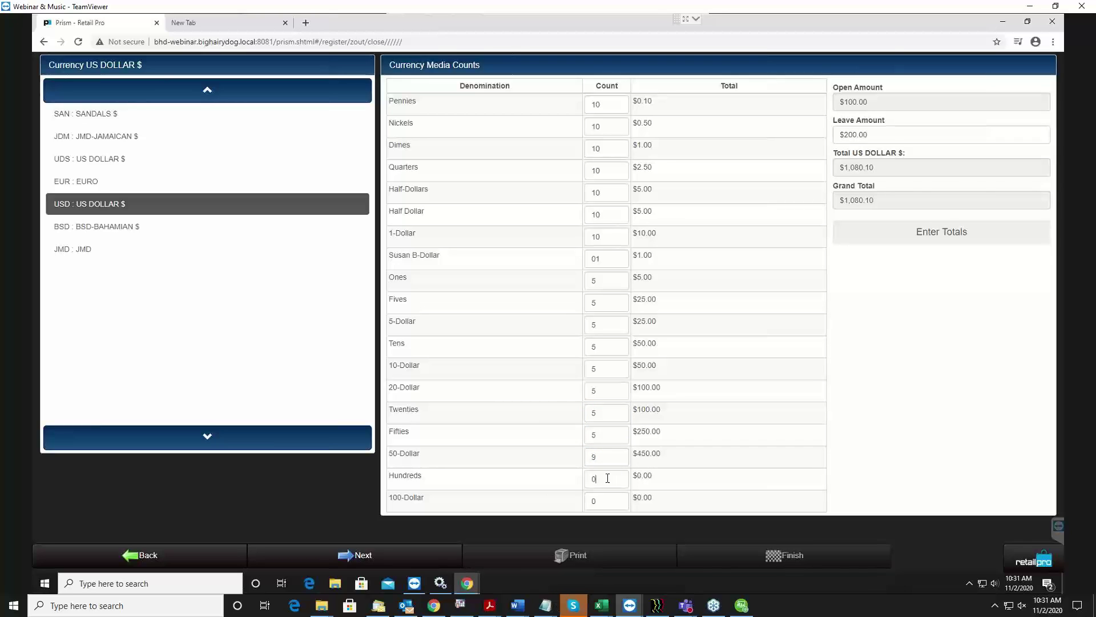
pyautogui.click(617, 481)
pyautogui.press('BackSpace')
pyautogui.write('9')
pyautogui.click(615, 497)
pyautogui.hotkey('shift', 'Tab')
pyautogui.hotkey('shift', 'Tab')
pyautogui.click(450, 436)
# Clear the Fifties count back to zero so the counted total is $1,730.10.
pyautogui.press('BackSpace')
pyautogui.click(608, 413)
pyautogui.click(610, 444)
pyautogui.click(731, 358)
pyautogui.click(937, 234)
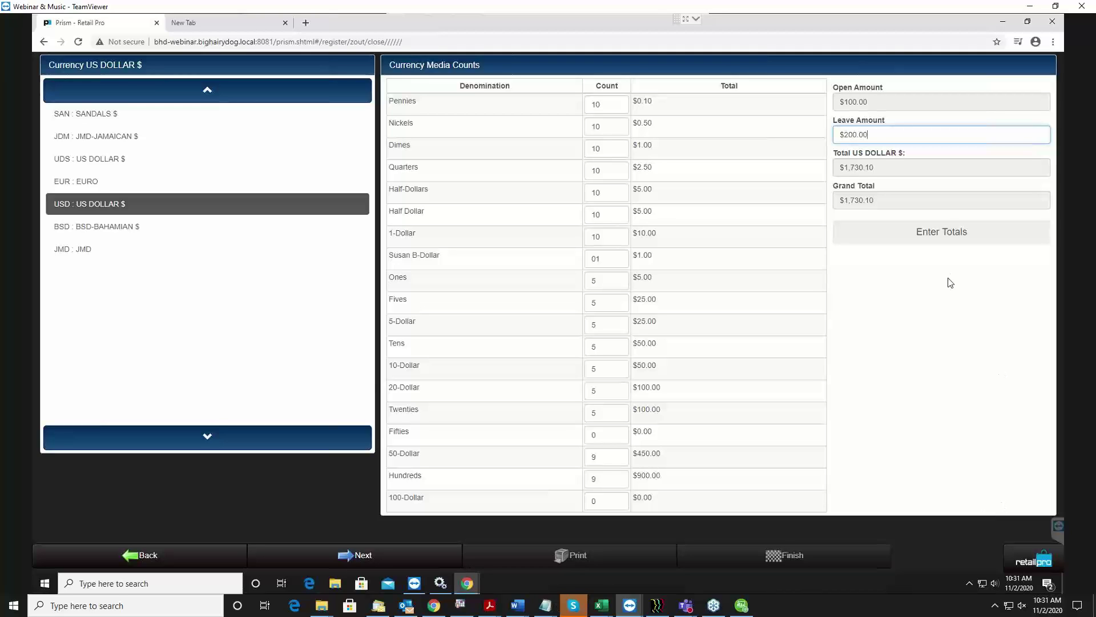
# Edit the Leave Amount from $200.50 to $200.51, then switch the close to Enter Totals mode.
pyautogui.moveTo(885, 135); pyautogui.dragTo(818, 137)
pyautogui.click(898, 136)
pyautogui.write('1')
pyautogui.click(917, 100)
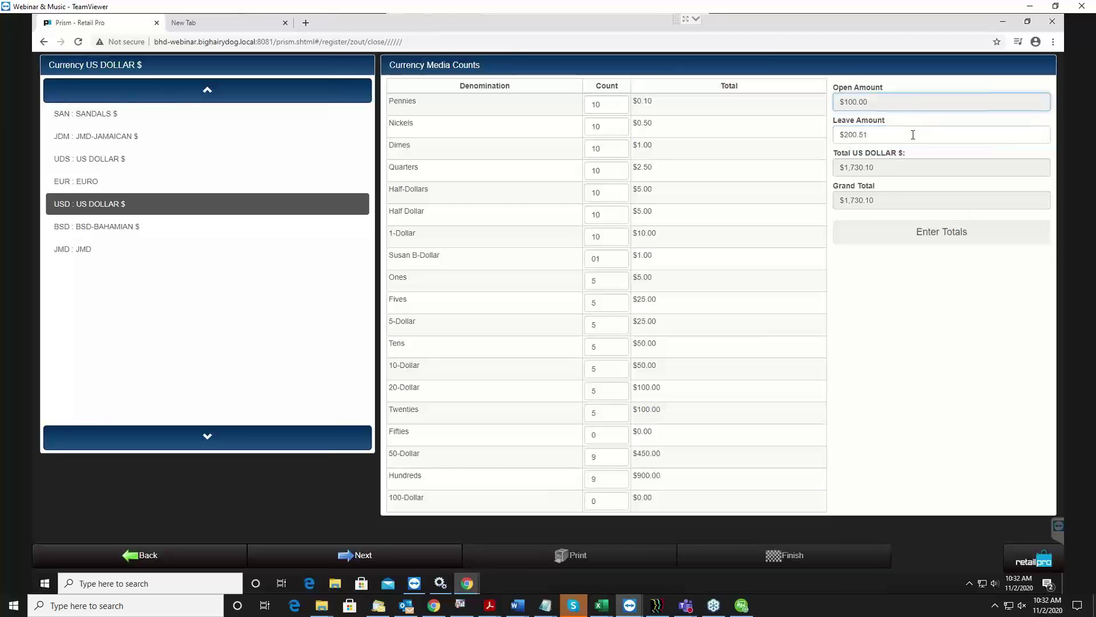
pyautogui.click(913, 135)
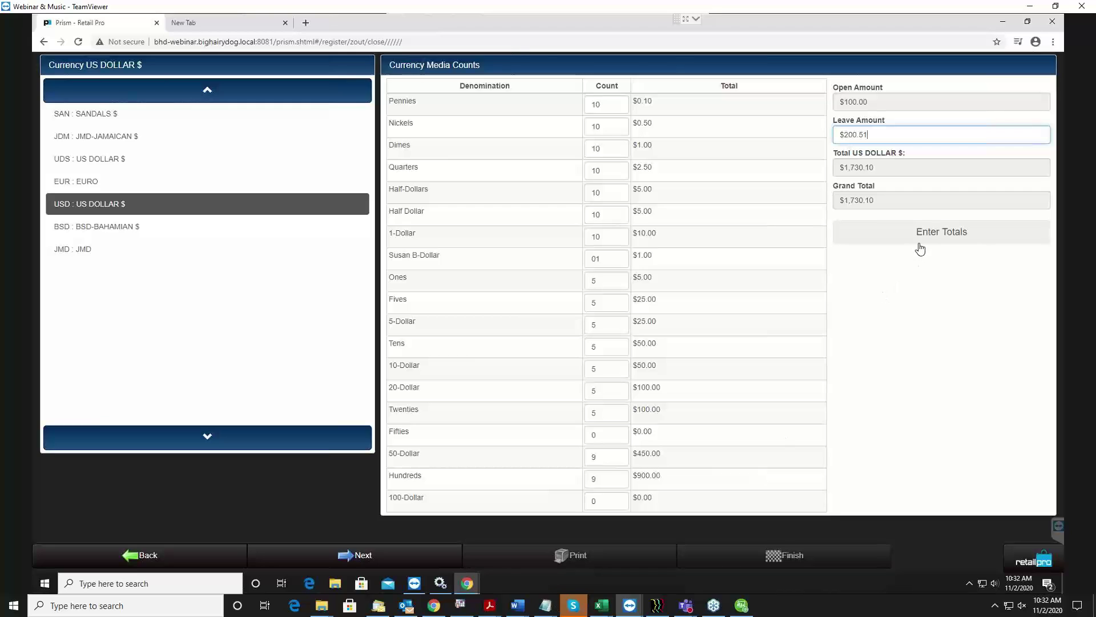
pyautogui.click(948, 243)
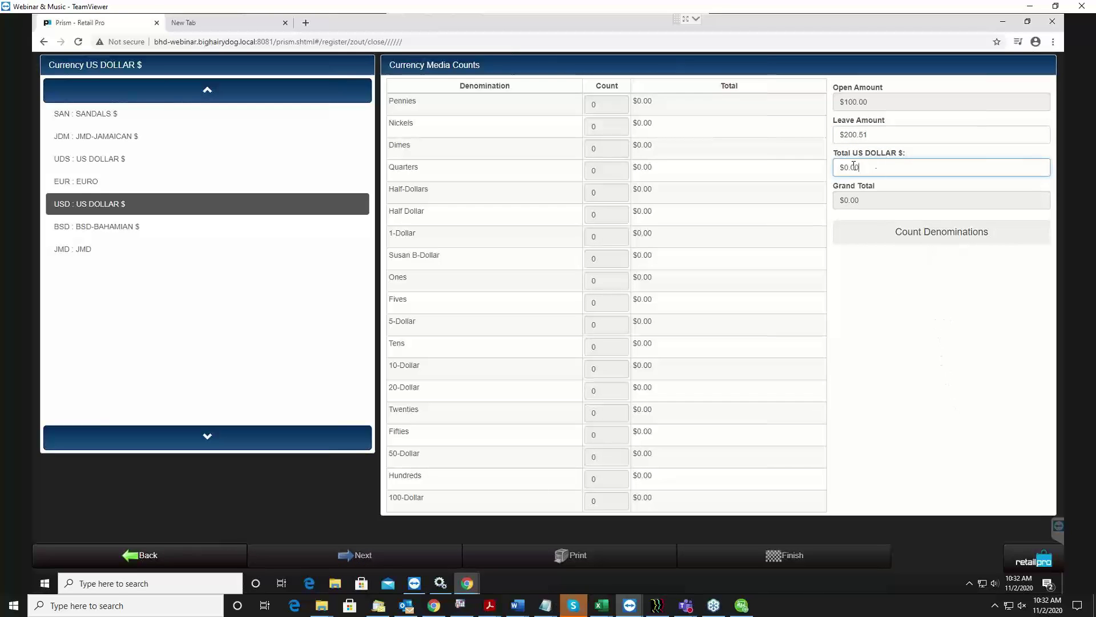
# Briefly switch back to denomination counting and enter 1 for Pennies.
pyautogui.click(922, 239)
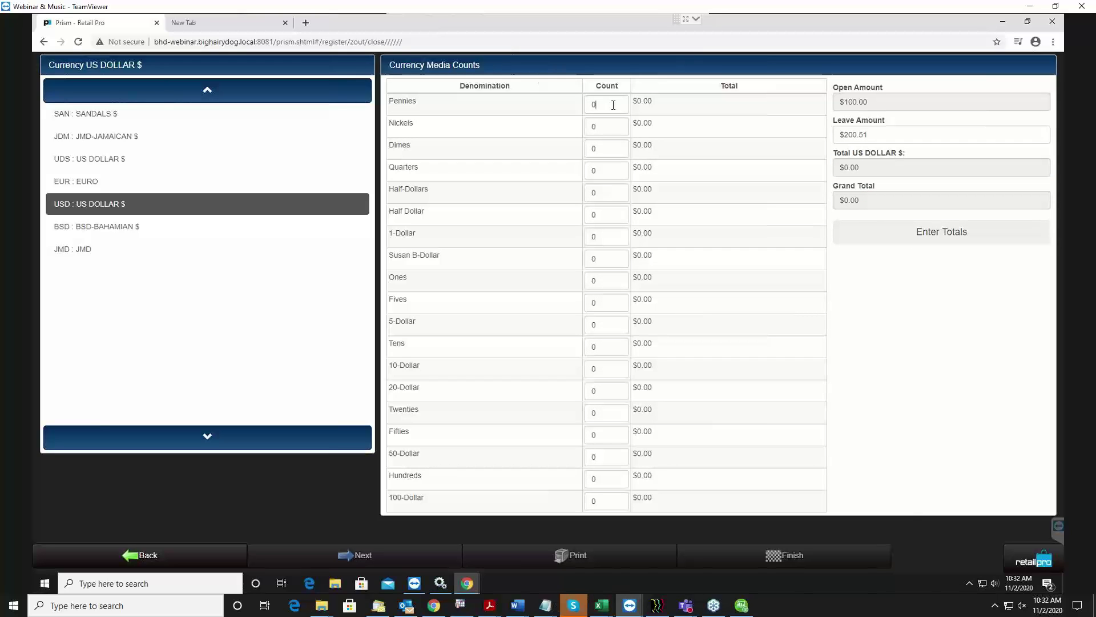
pyautogui.click(594, 104)
pyautogui.write('1')
pyautogui.click(598, 127)
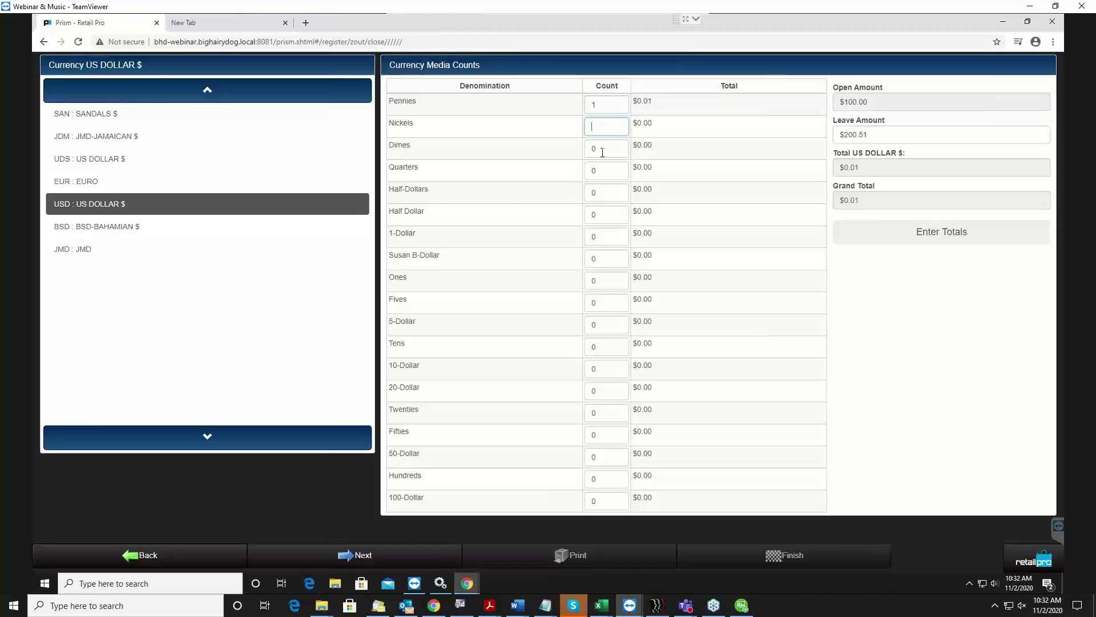
# Return to Enter Totals and enter 895 as the Total US DOLLAR amount.
pyautogui.click(923, 233)
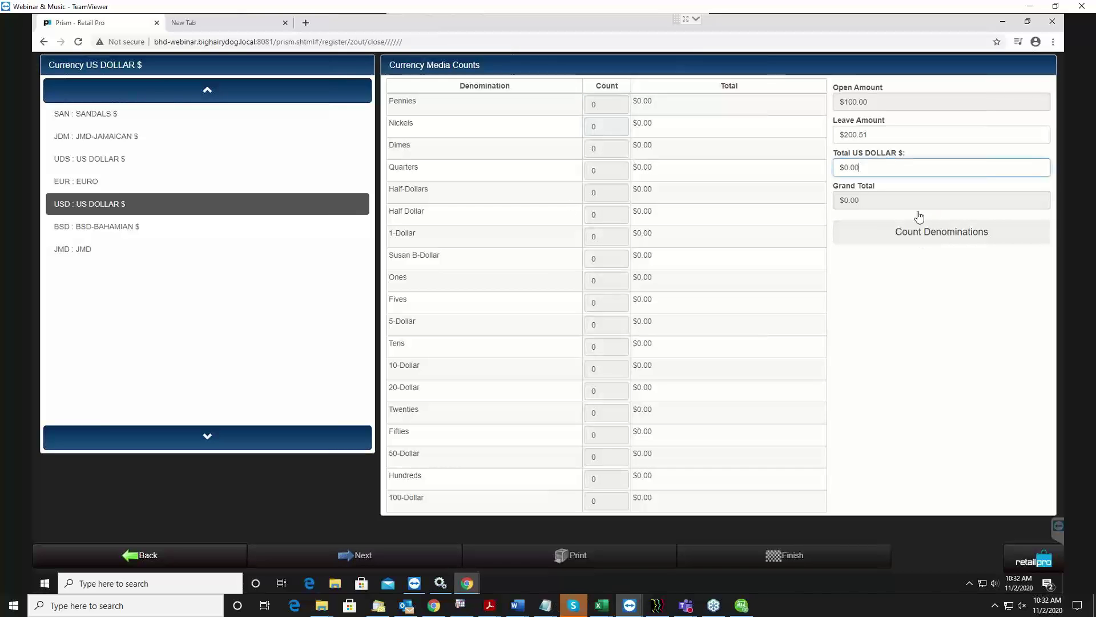
pyautogui.click(881, 169)
pyautogui.write('9')
pyautogui.write('8')
pyautogui.press('BackSpace')
pyautogui.press('BackSpace')
pyautogui.write('895')
pyautogui.press('Return')
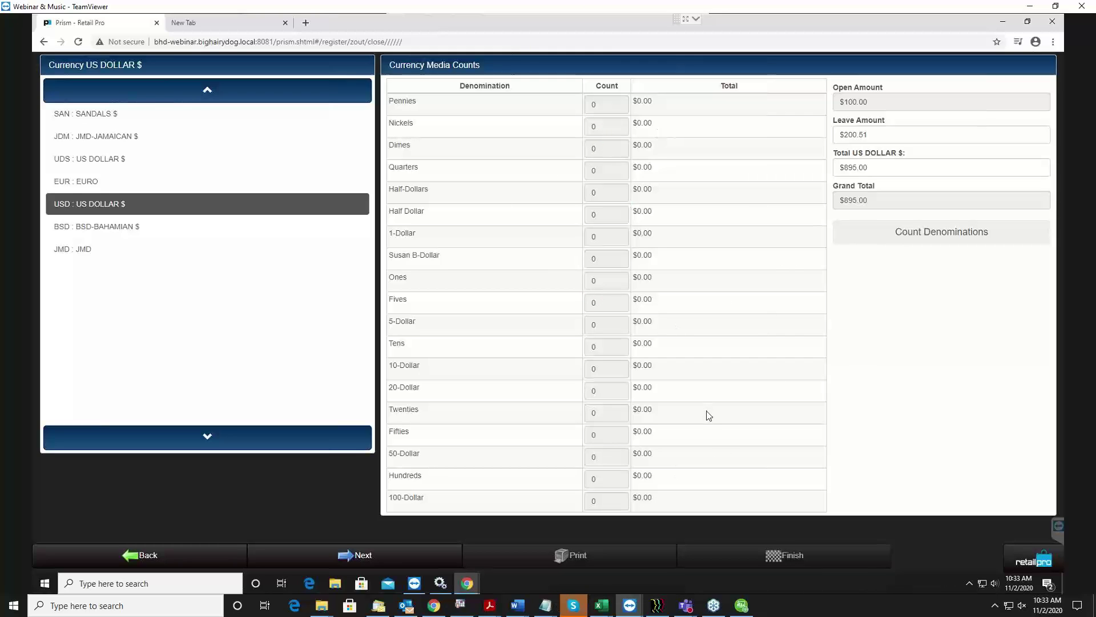
# Move to the credit card tenders, mark the $100.00 AmEx tender matched, and start a non-currency tender.
pyautogui.click(387, 560)
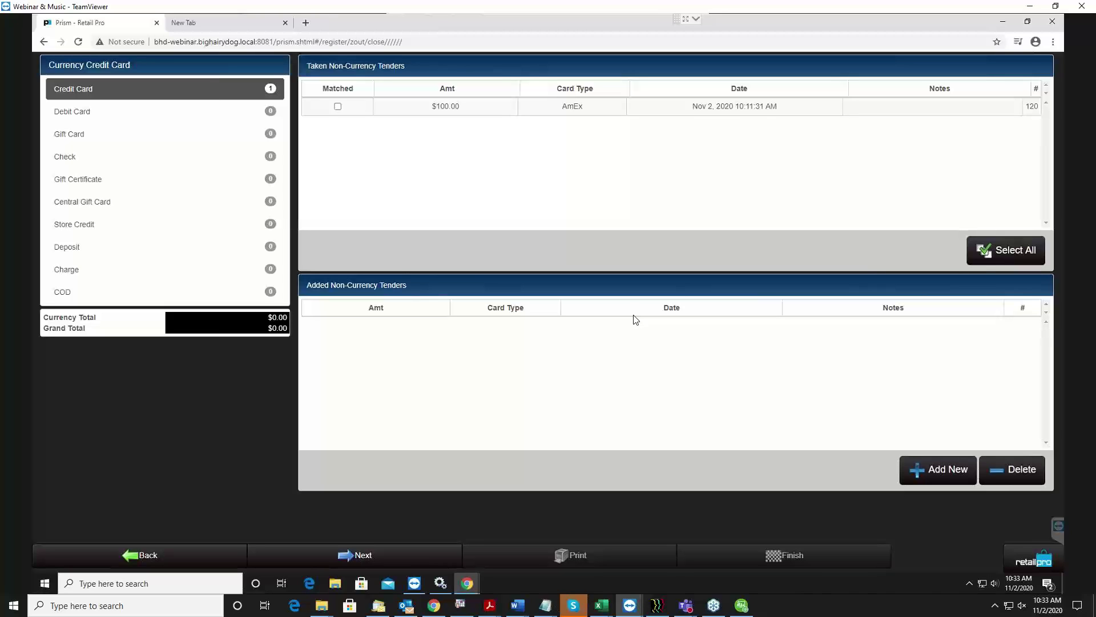
pyautogui.click(338, 106)
pyautogui.click(337, 106)
pyautogui.click(938, 470)
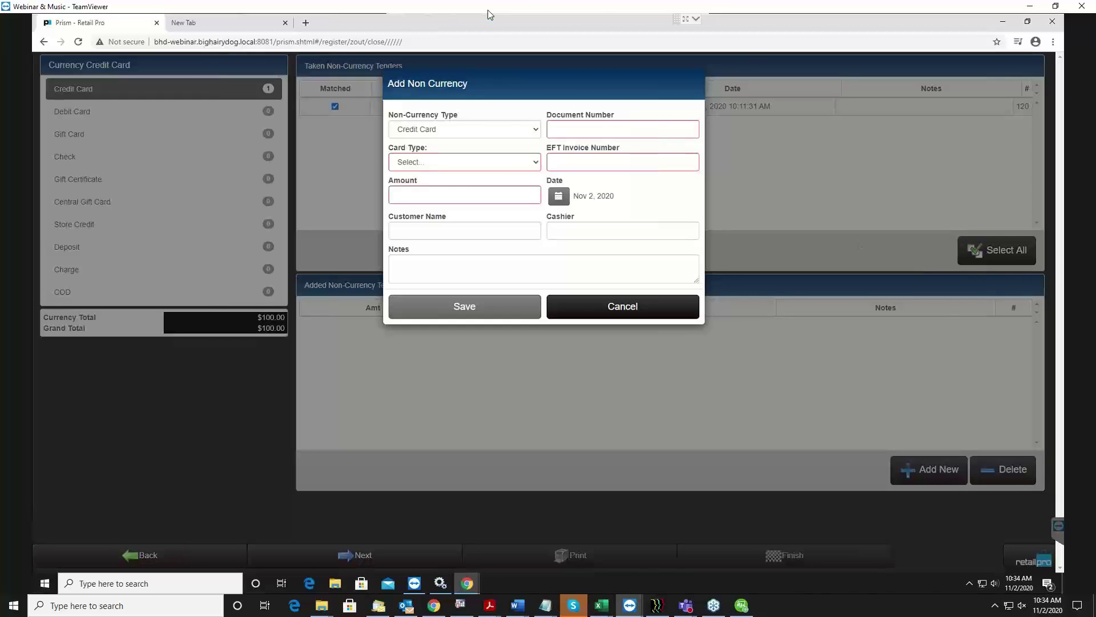
# Make the new tender a Check with its document number and an amount of 225.
pyautogui.click(501, 129)
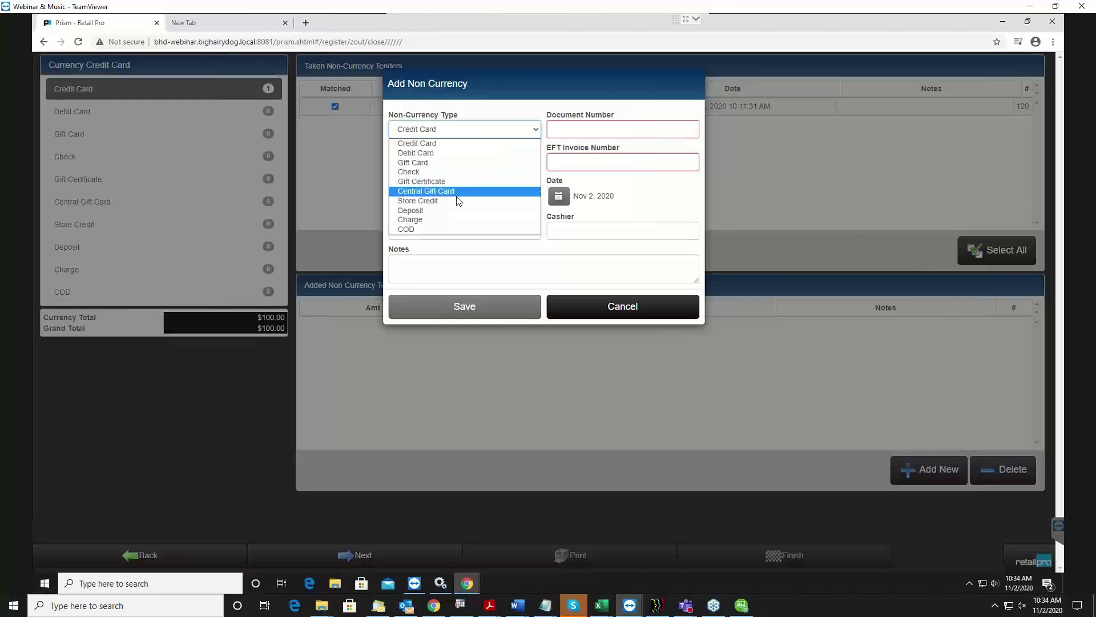
pyautogui.click(443, 173)
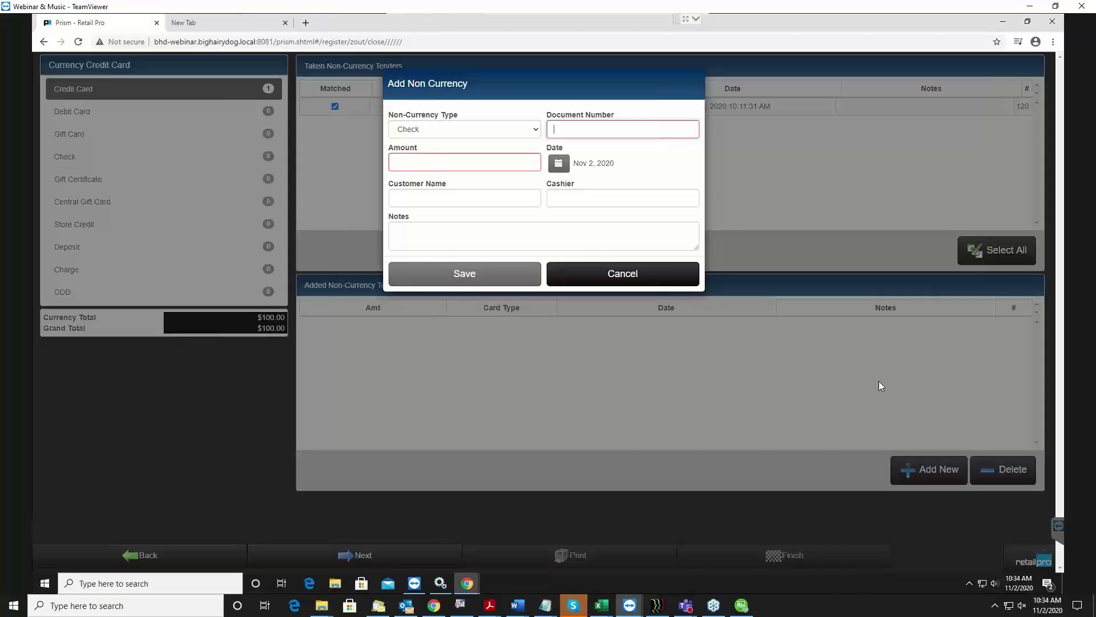
pyautogui.write('123456789')
pyautogui.click(461, 164)
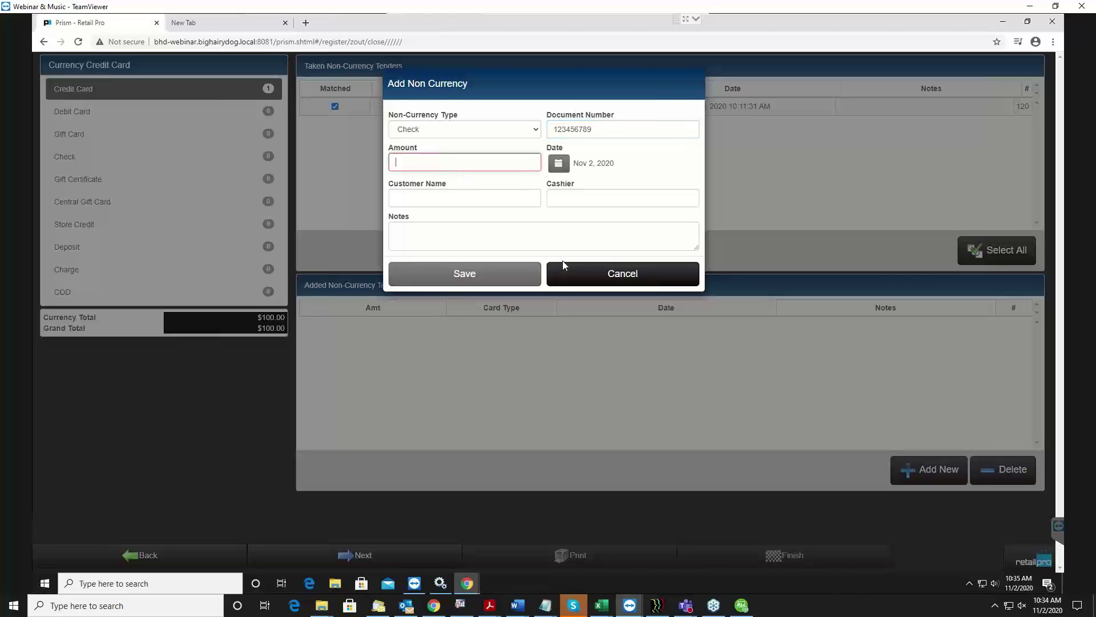
pyautogui.write('2')
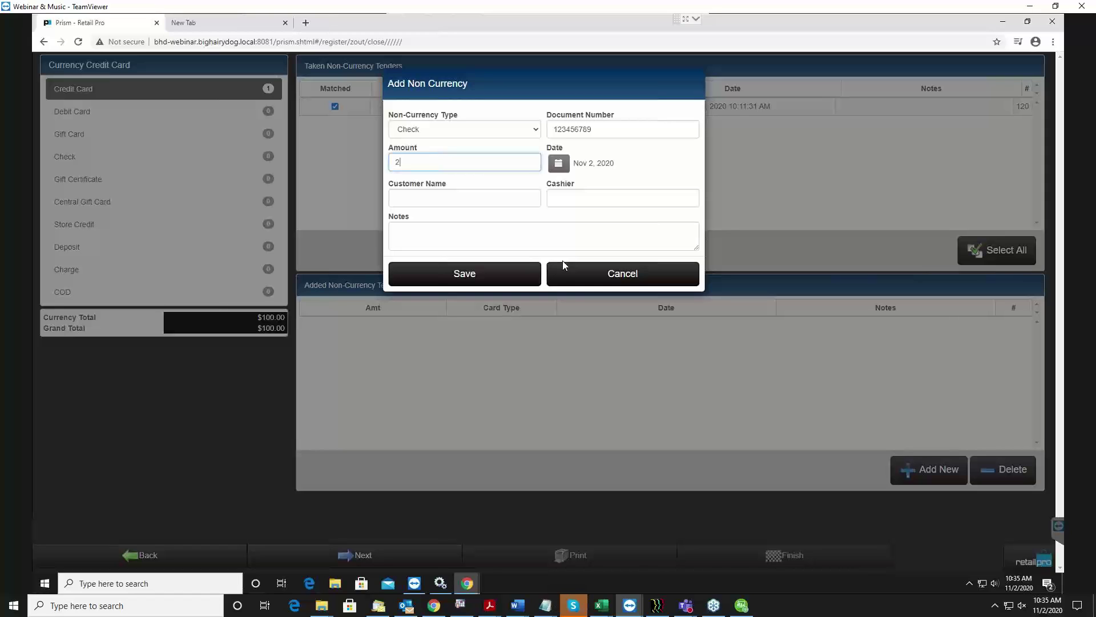
pyautogui.write('25')
# Fill in the customer's name and the cashier's name on the check tender.
pyautogui.press('Tab')
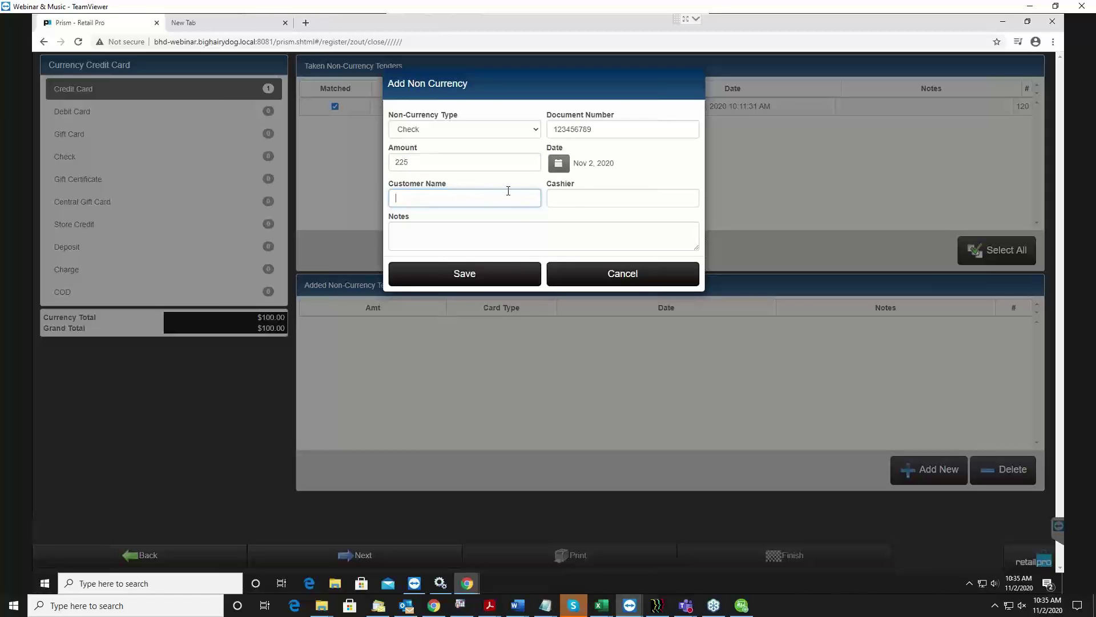
pyautogui.click(591, 196)
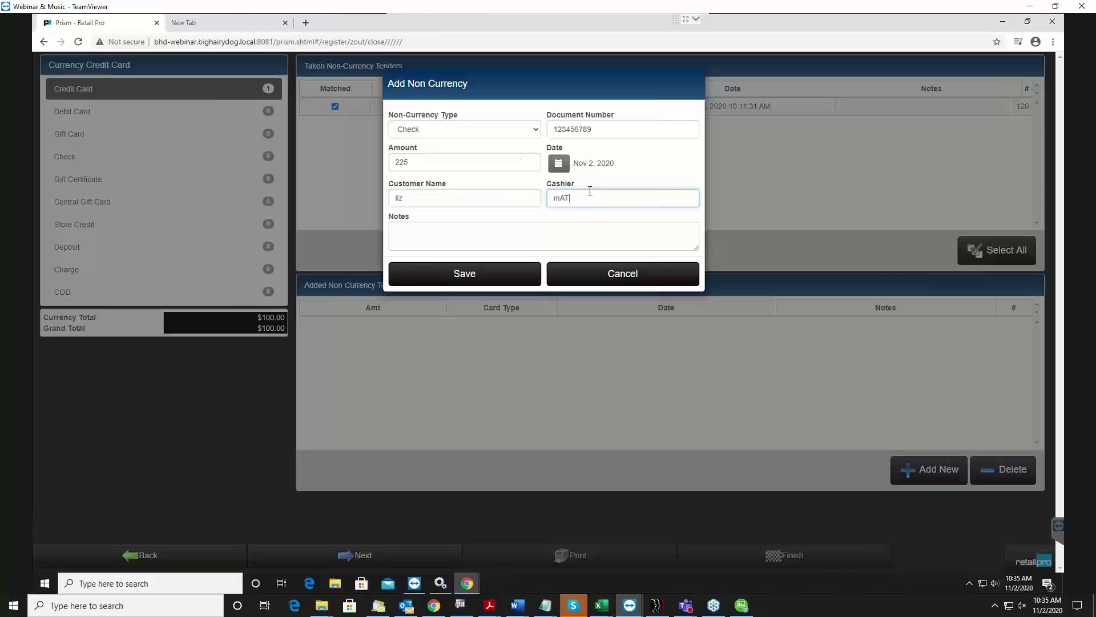
# Add the note 'Found in reg', save the check tender, and view the Check tenders.
pyautogui.click(562, 232)
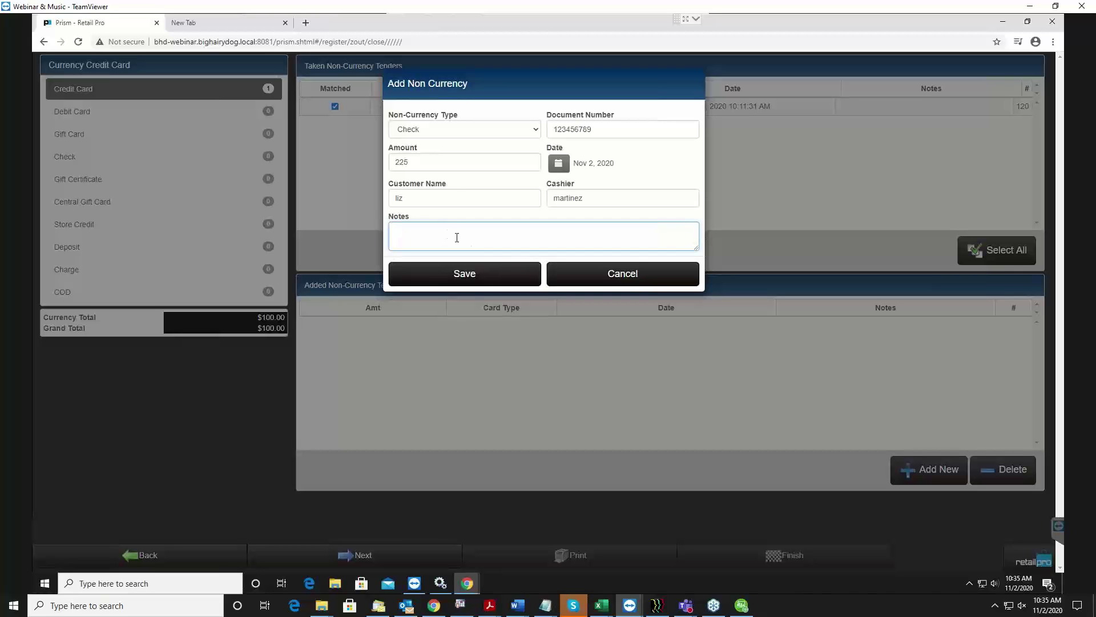
pyautogui.write('Found in reg')
pyautogui.click(491, 280)
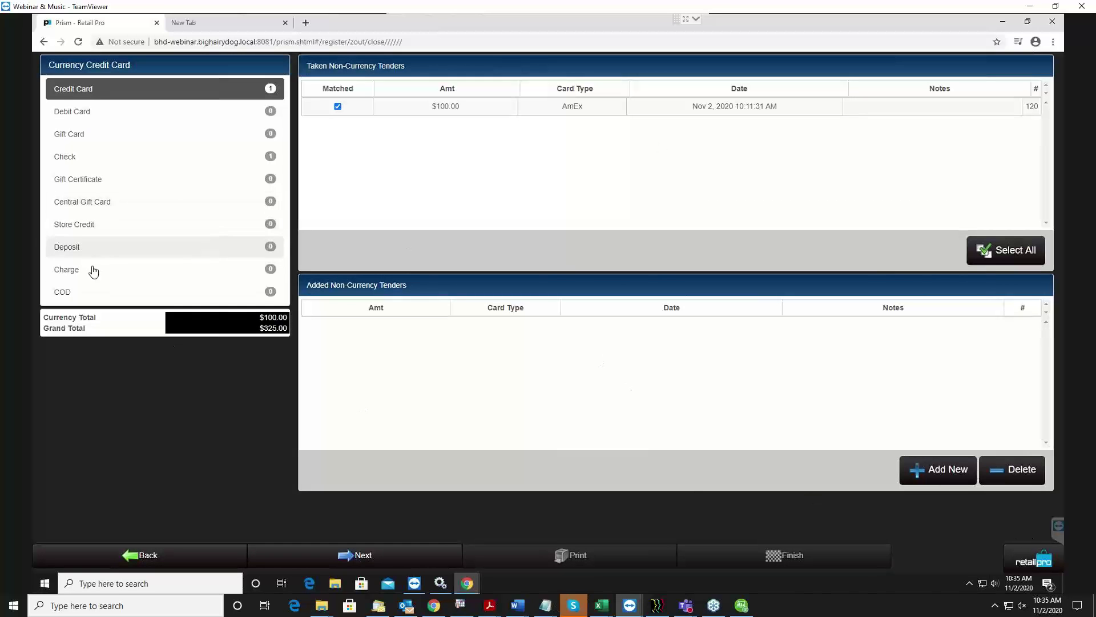
pyautogui.click(91, 162)
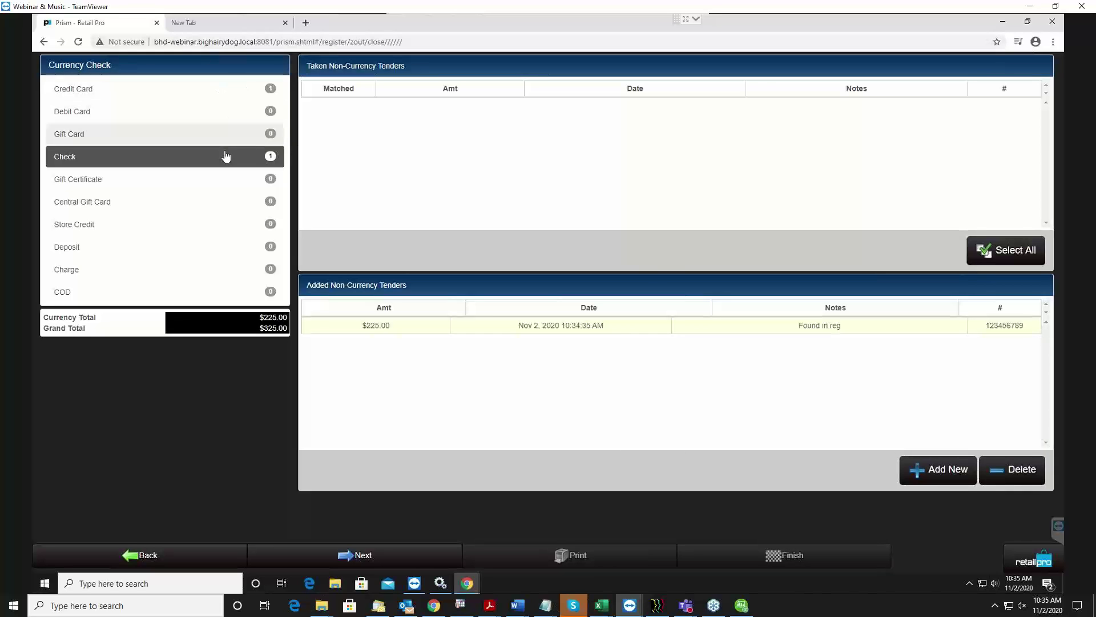
# Review the Credit Card, Check, Gift Certificate and COD tender lists in turn.
pyautogui.click(135, 93)
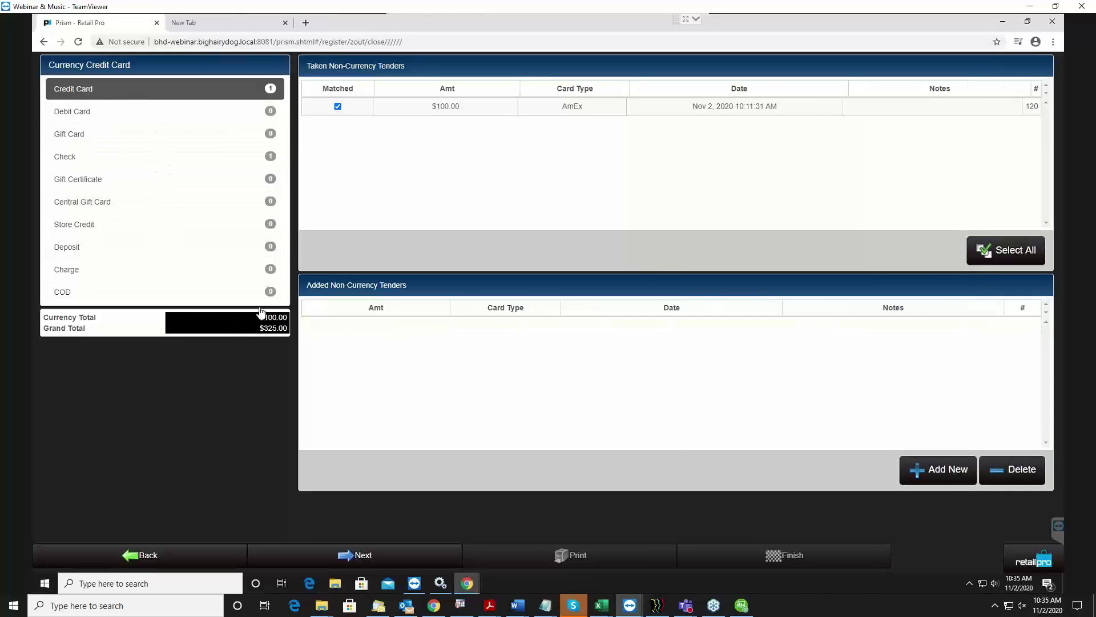
pyautogui.click(179, 165)
pyautogui.click(165, 180)
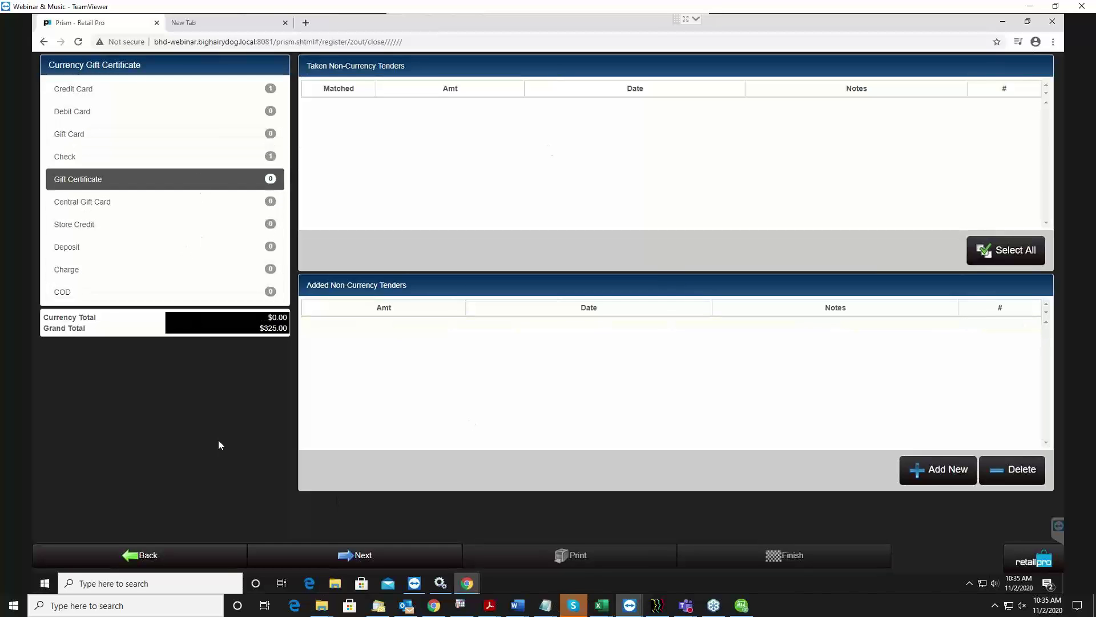
pyautogui.click(195, 293)
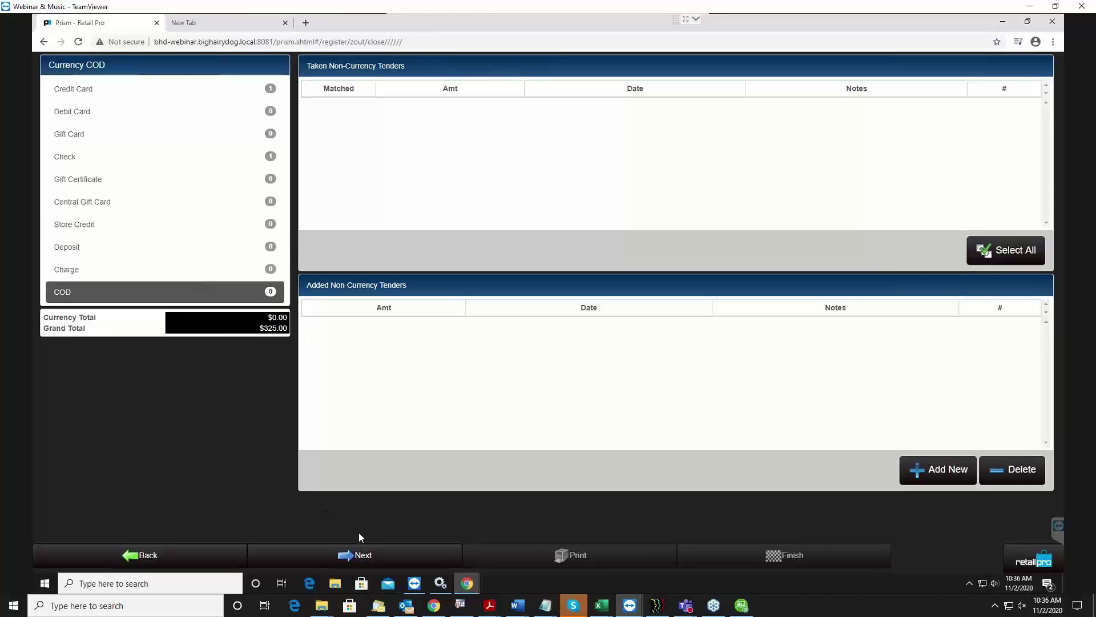
# Reconcile the drawer and confirm to show the Reconciliation Counts.
pyautogui.click(377, 561)
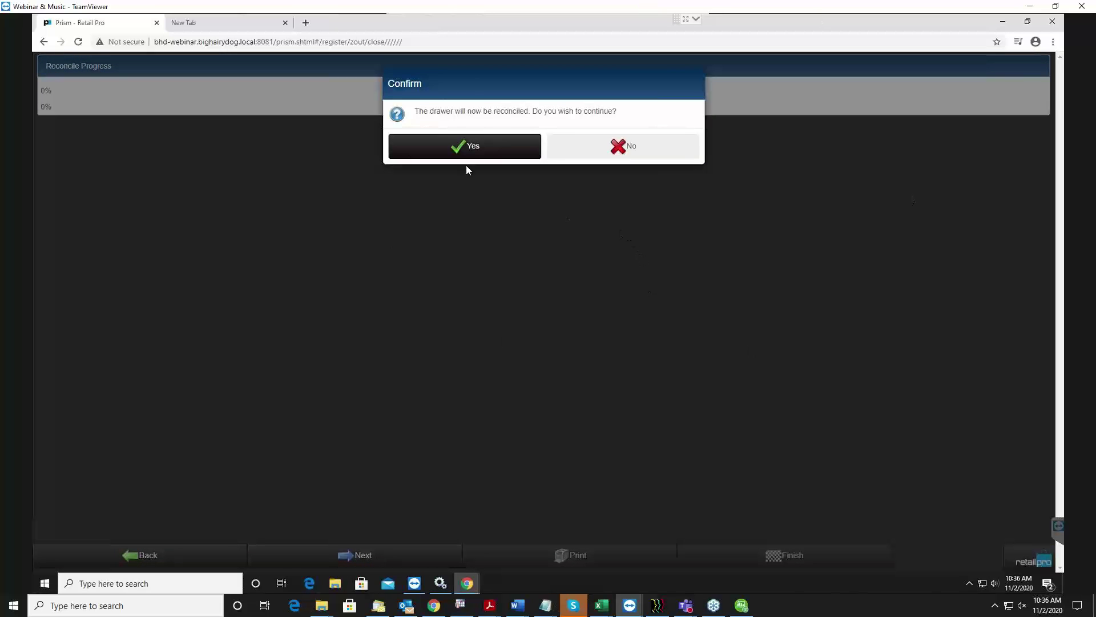
pyautogui.click(460, 146)
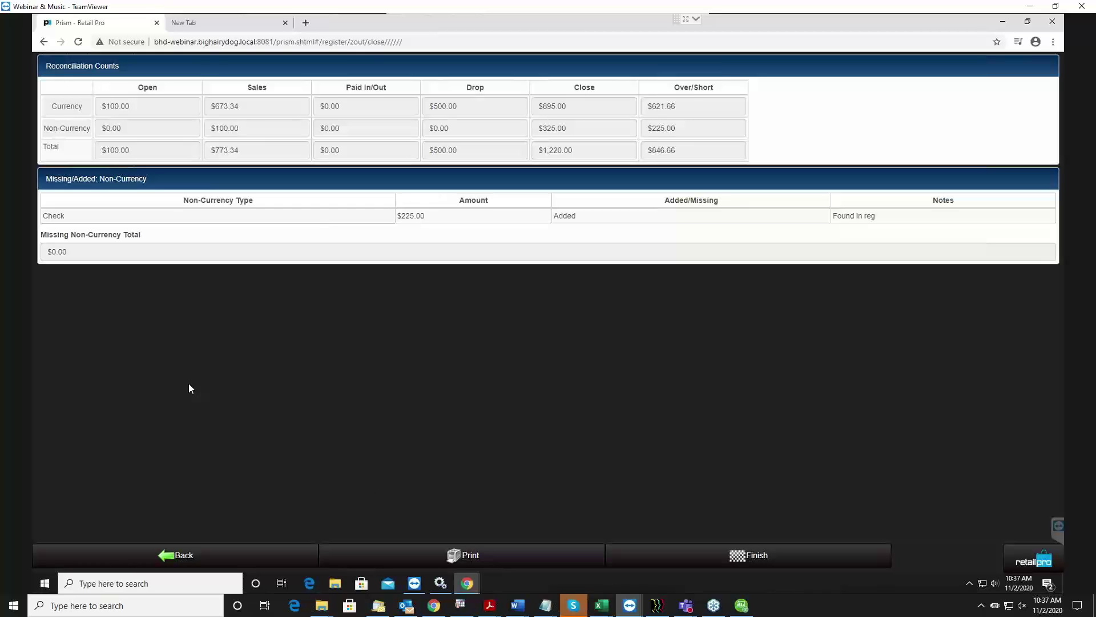
pyautogui.click(237, 559)
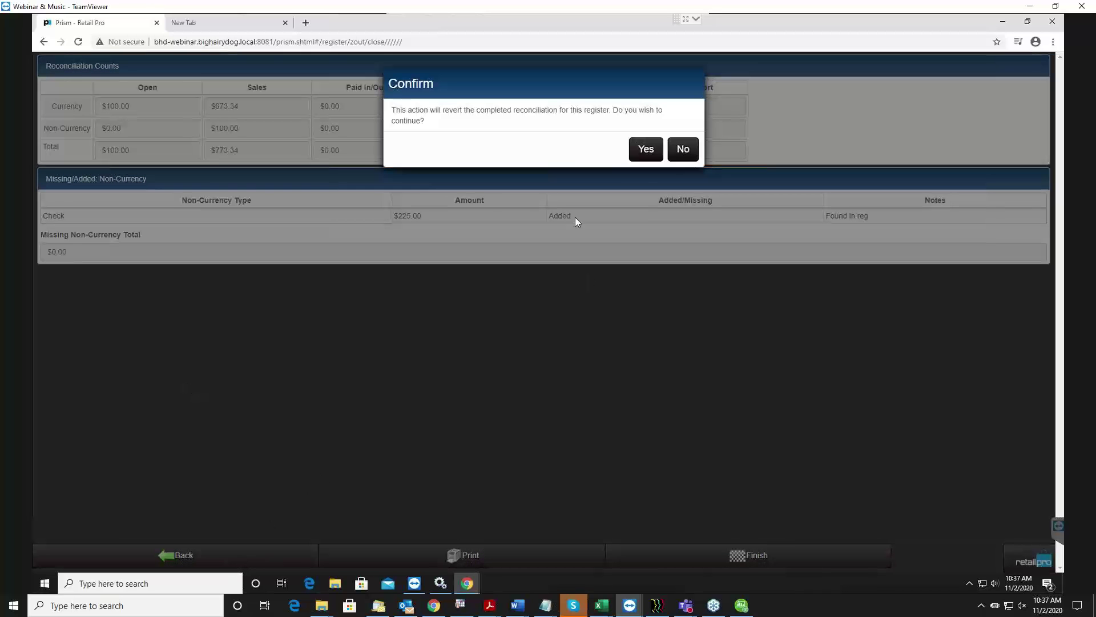
pyautogui.click(646, 149)
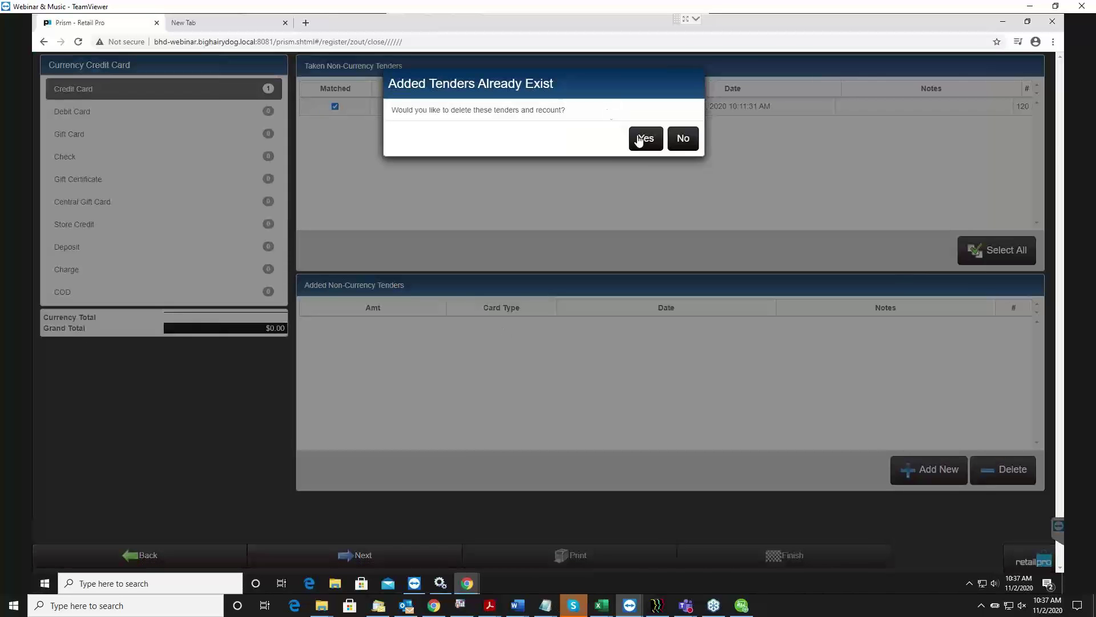
pyautogui.click(690, 146)
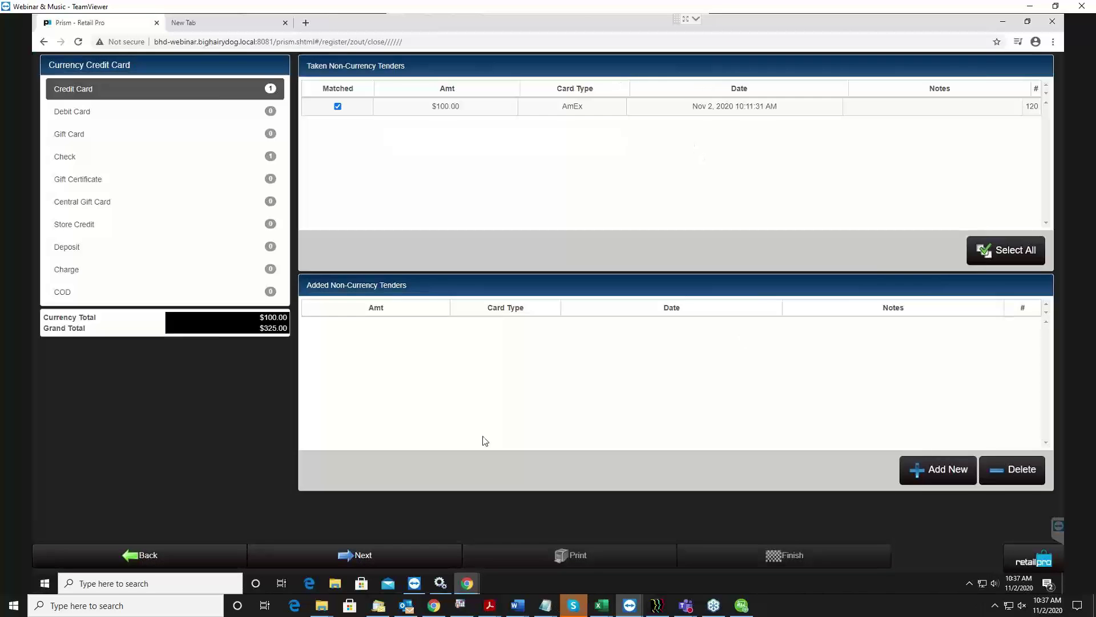
pyautogui.click(195, 565)
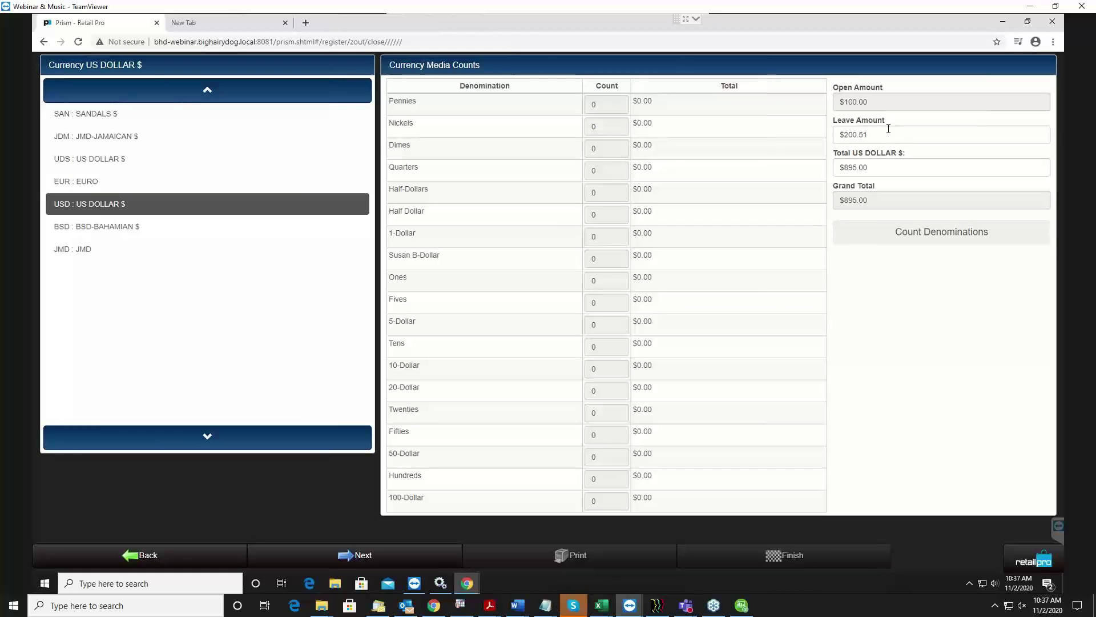
pyautogui.click(437, 560)
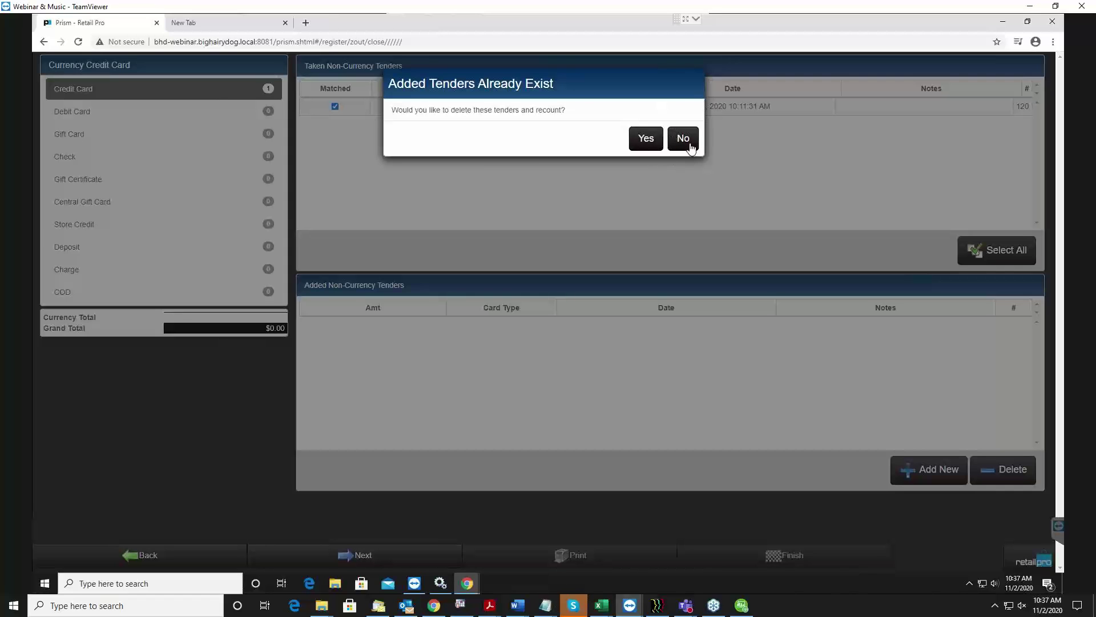
pyautogui.click(684, 139)
pyautogui.click(385, 558)
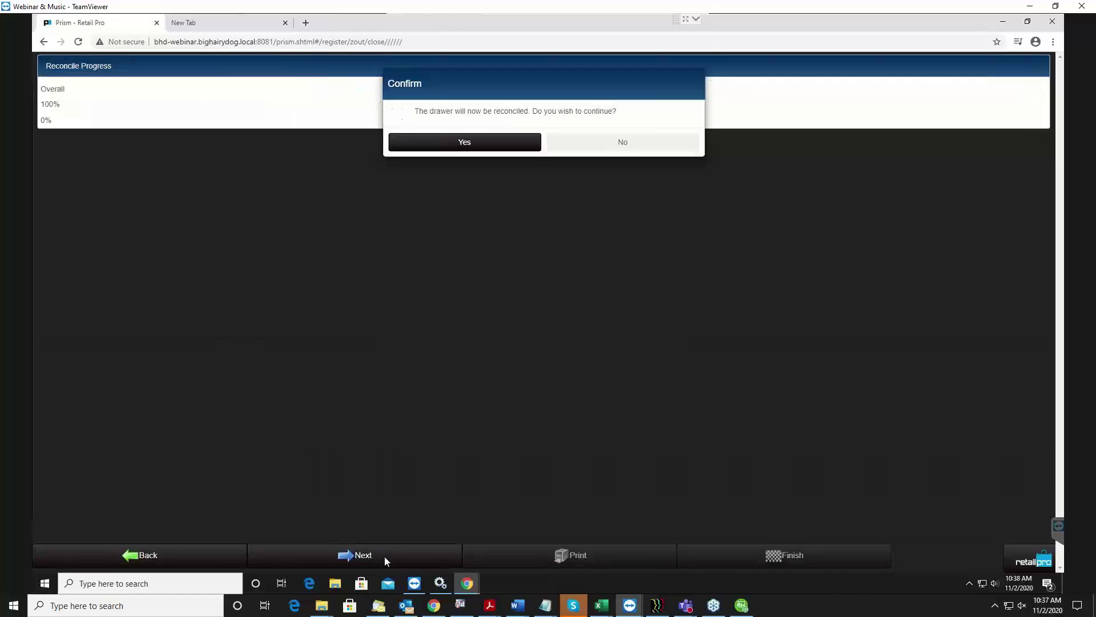
pyautogui.click(425, 150)
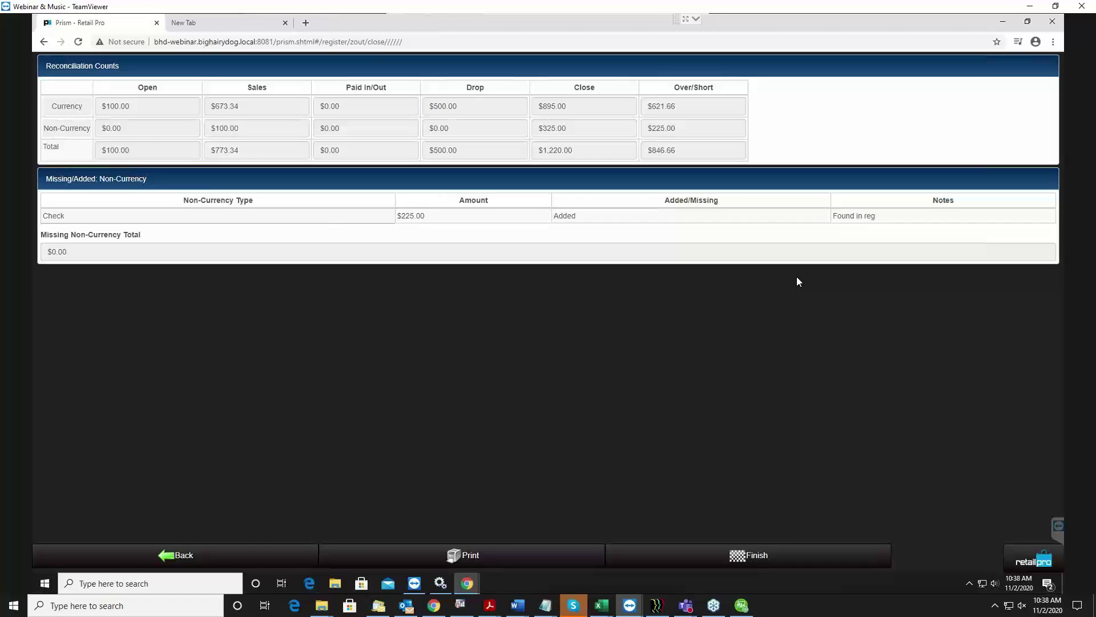
# Finish the close-out and run a Z-Out lookup search sorted by Open Date.
pyautogui.click(760, 561)
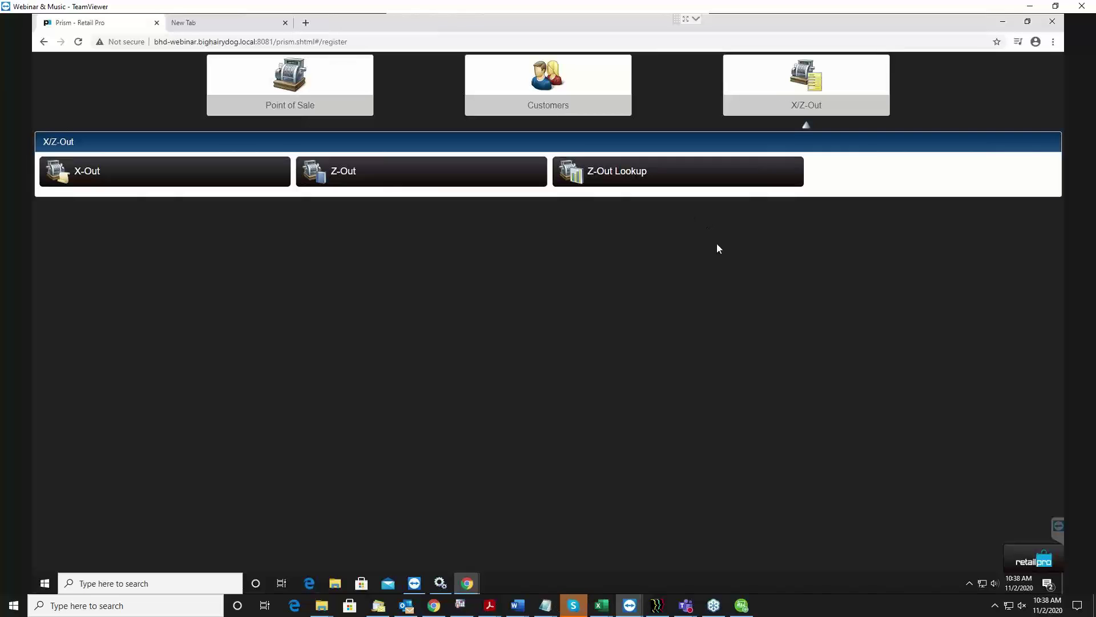
pyautogui.click(588, 171)
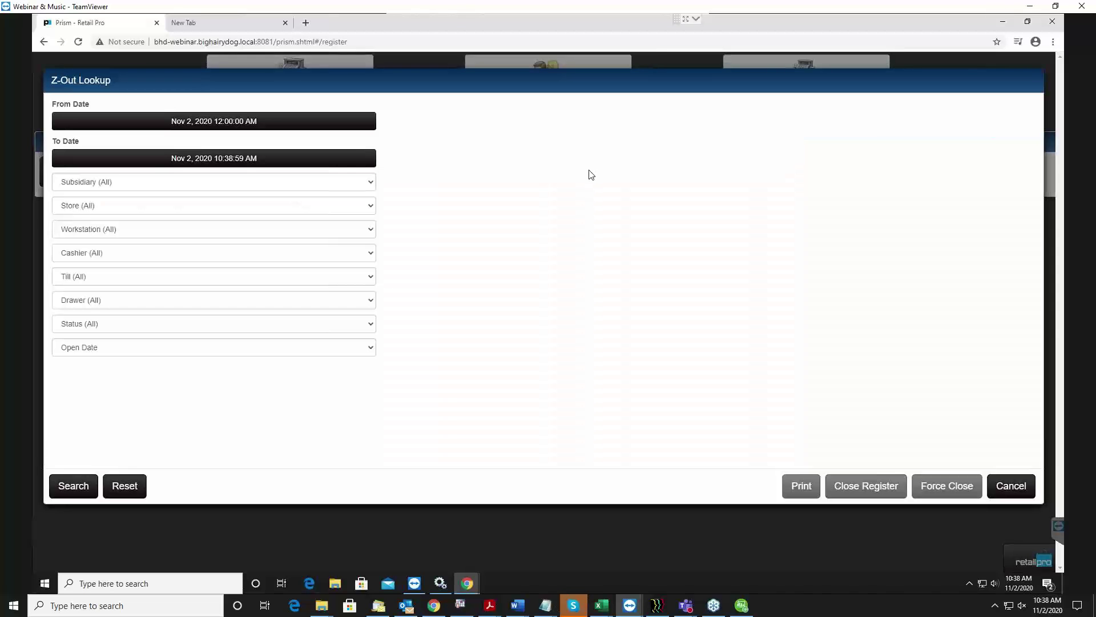
pyautogui.click(74, 489)
pyautogui.click(158, 349)
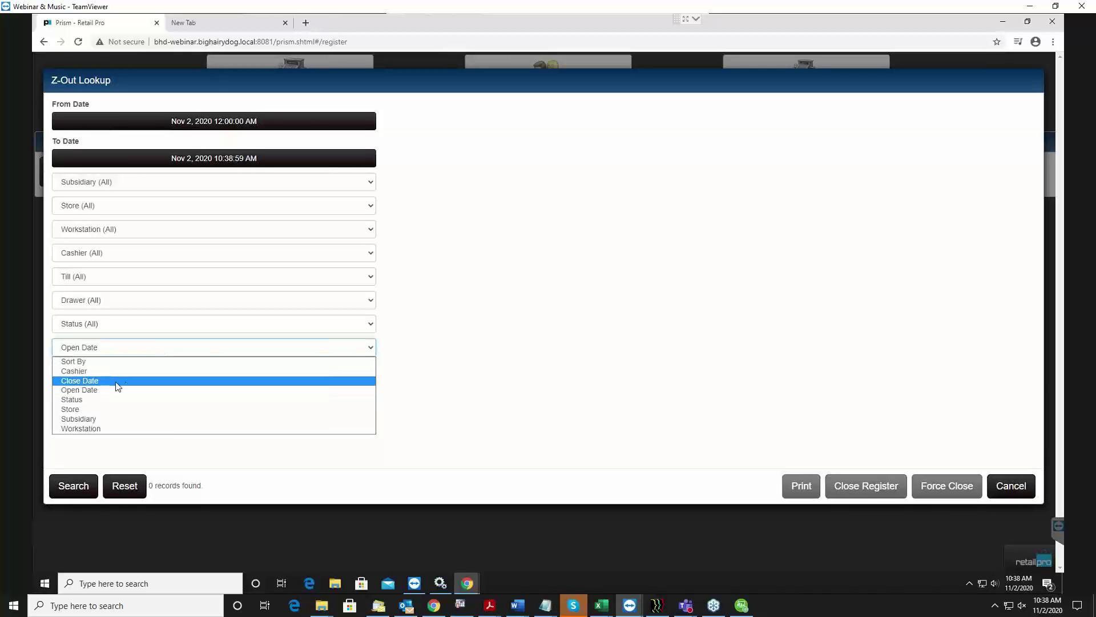
pyautogui.click(578, 406)
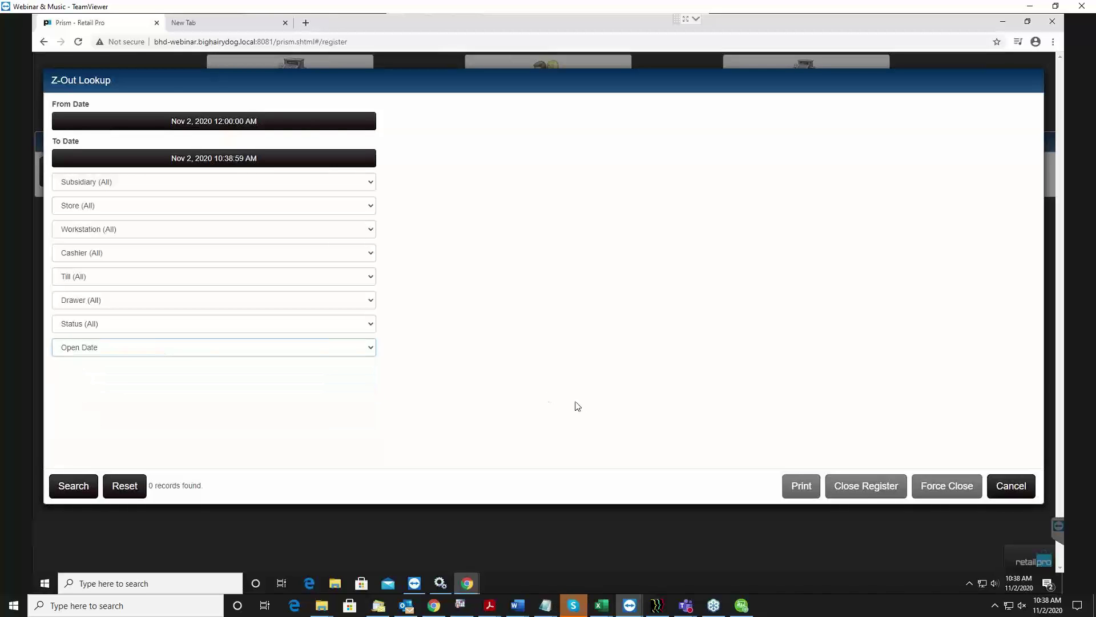
# Filter the Z-Out lookup to subsidiary 1 :SHOWPRISM, search again, then close it.
pyautogui.click(94, 183)
pyautogui.click(88, 207)
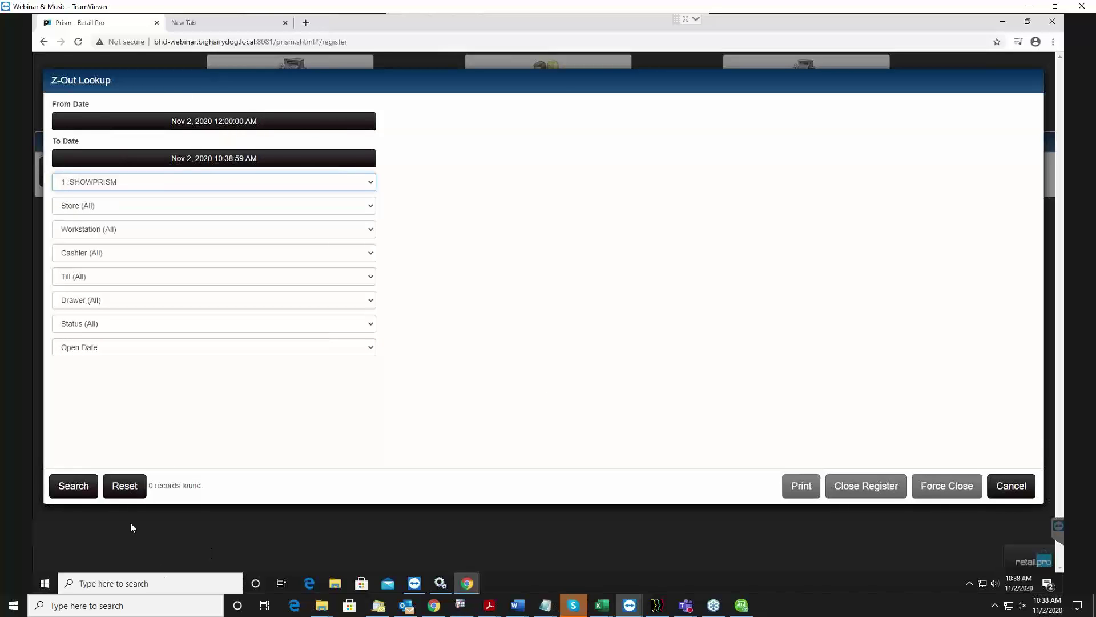
pyautogui.click(74, 487)
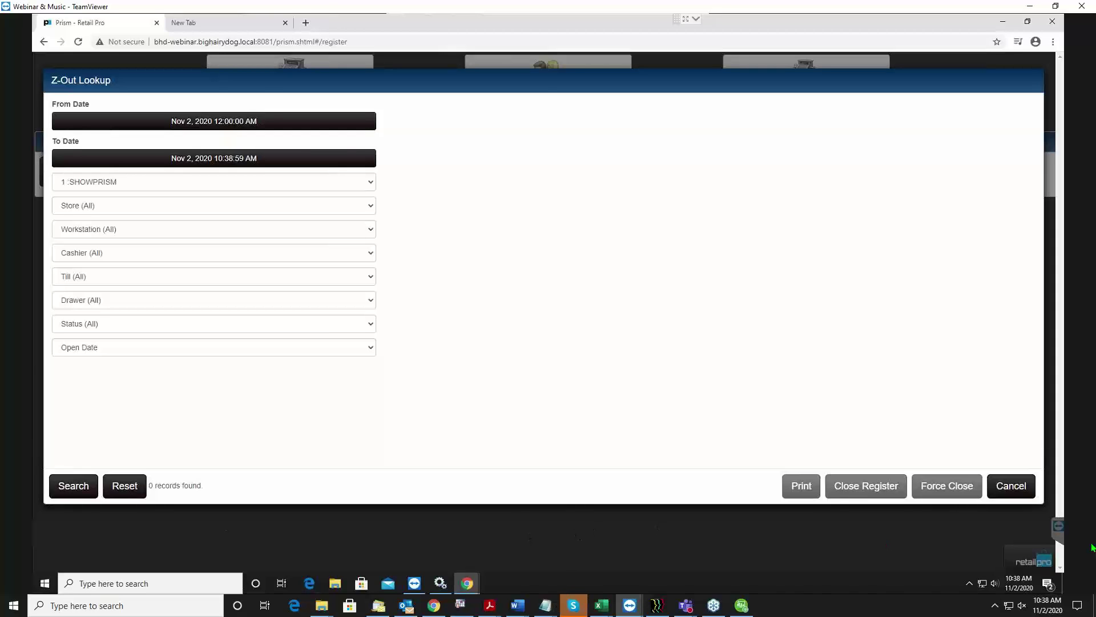
pyautogui.click(1008, 485)
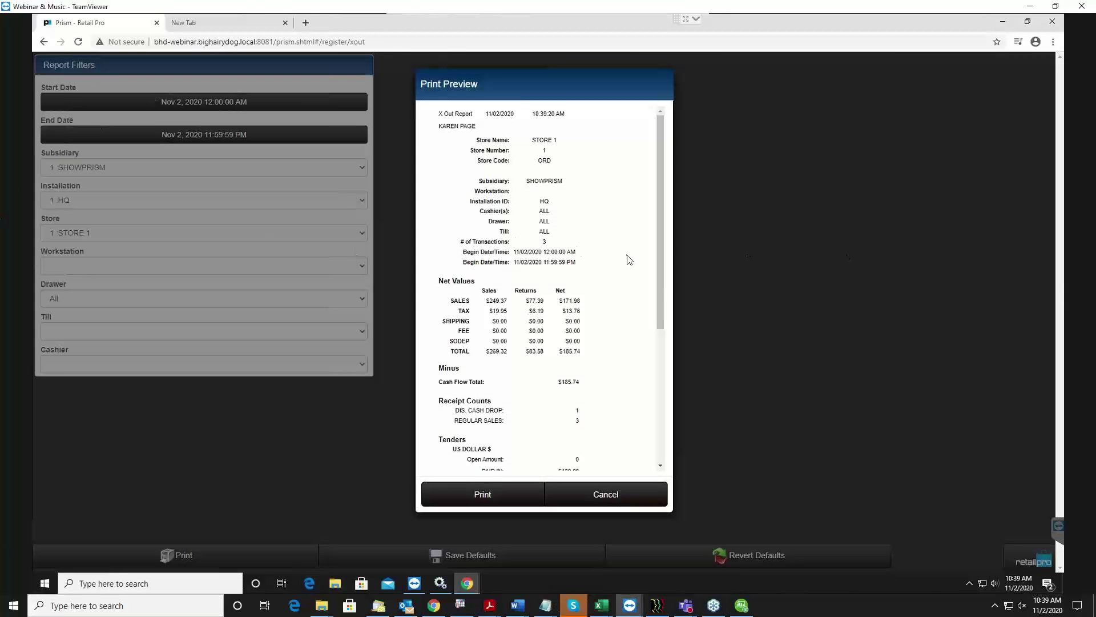
# Scroll through the X-Out report preview to review net values, receipt counts and tenders.
pyautogui.scroll(-5, 629, 258)
pyautogui.scroll(5, 630, 228)
pyautogui.scroll(-1, 663, 319)
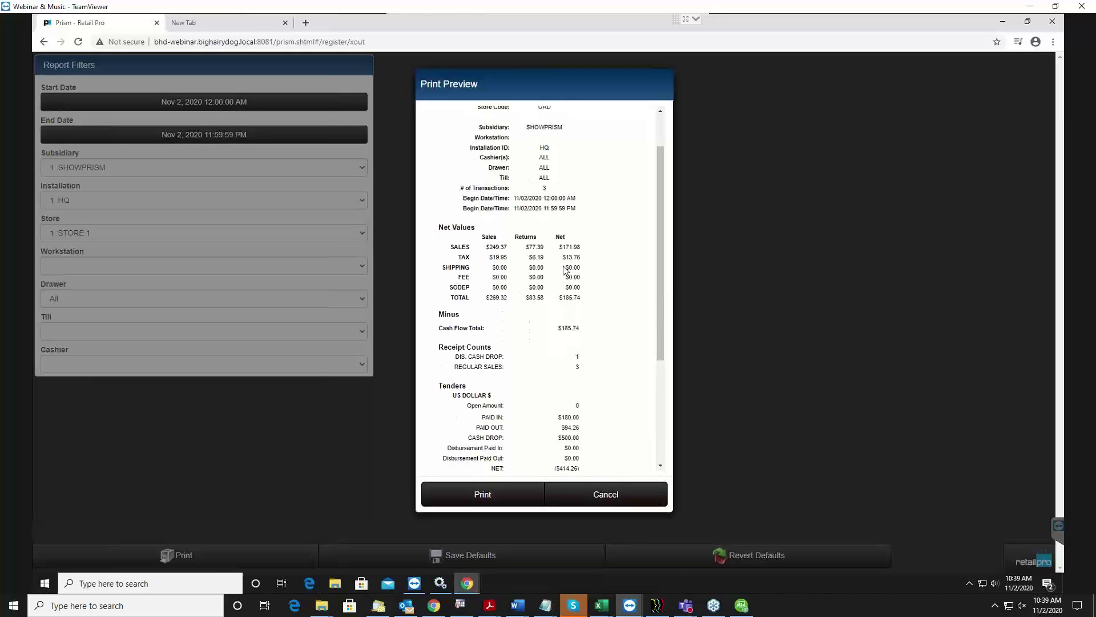
pyautogui.scroll(-1, 655, 399)
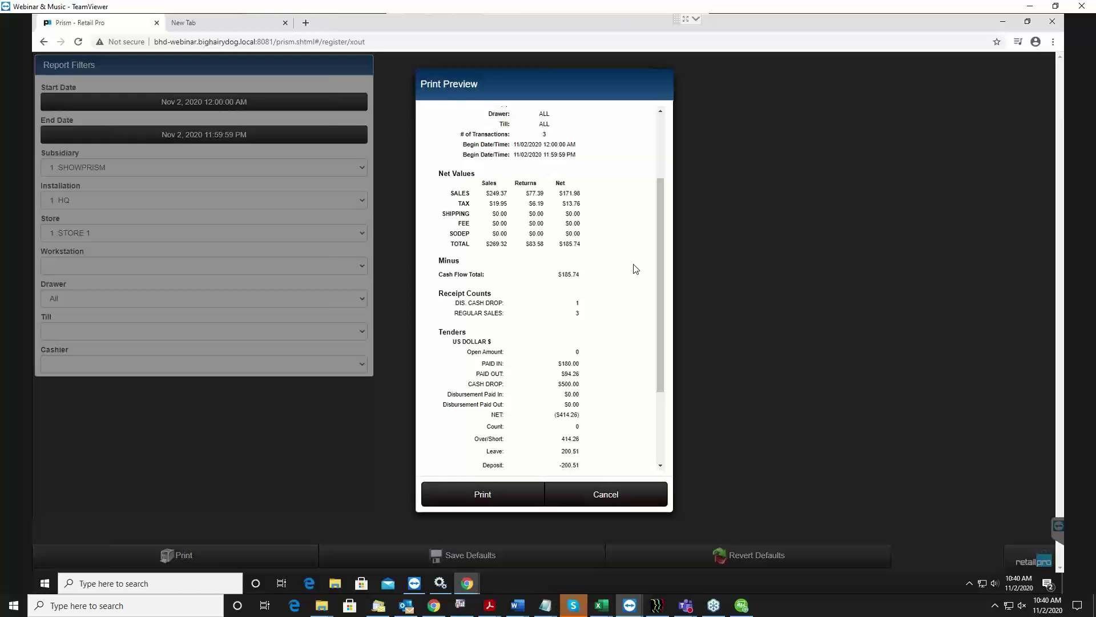
# Close the X-Out preview and go to the Point of Sale register page.
pyautogui.click(619, 499)
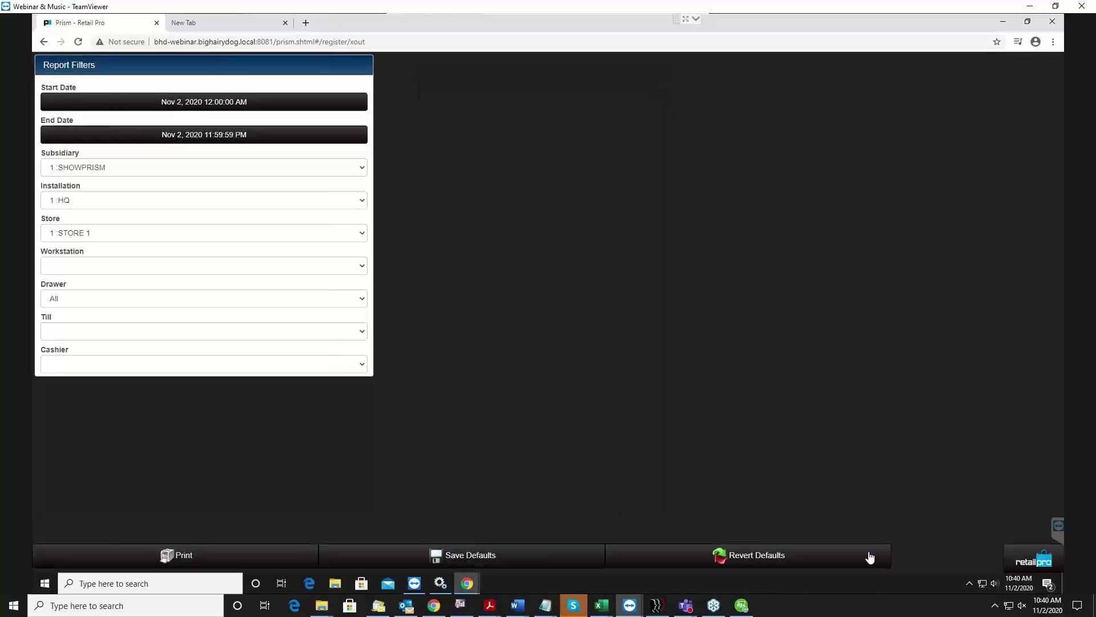
pyautogui.click(1038, 563)
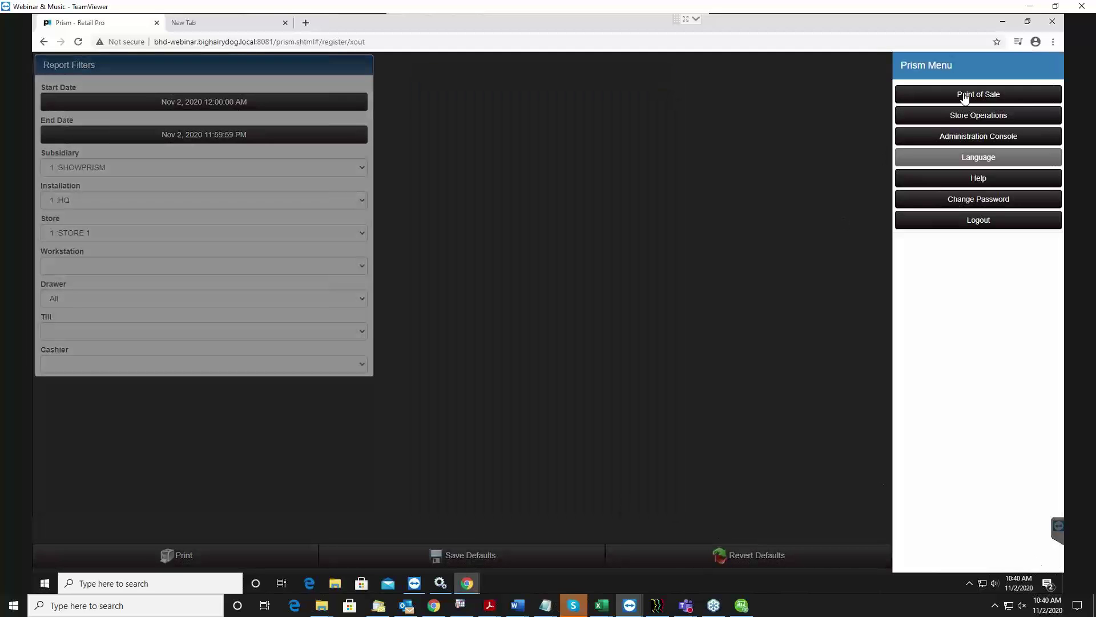
pyautogui.click(965, 96)
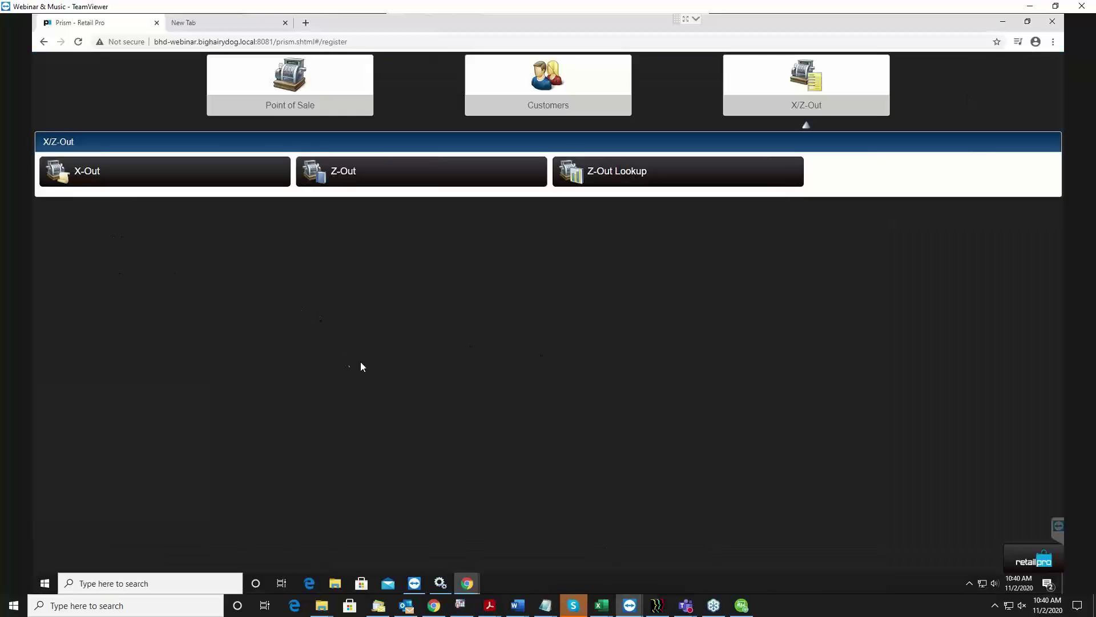
pyautogui.hotkey('alt', 'Tab')
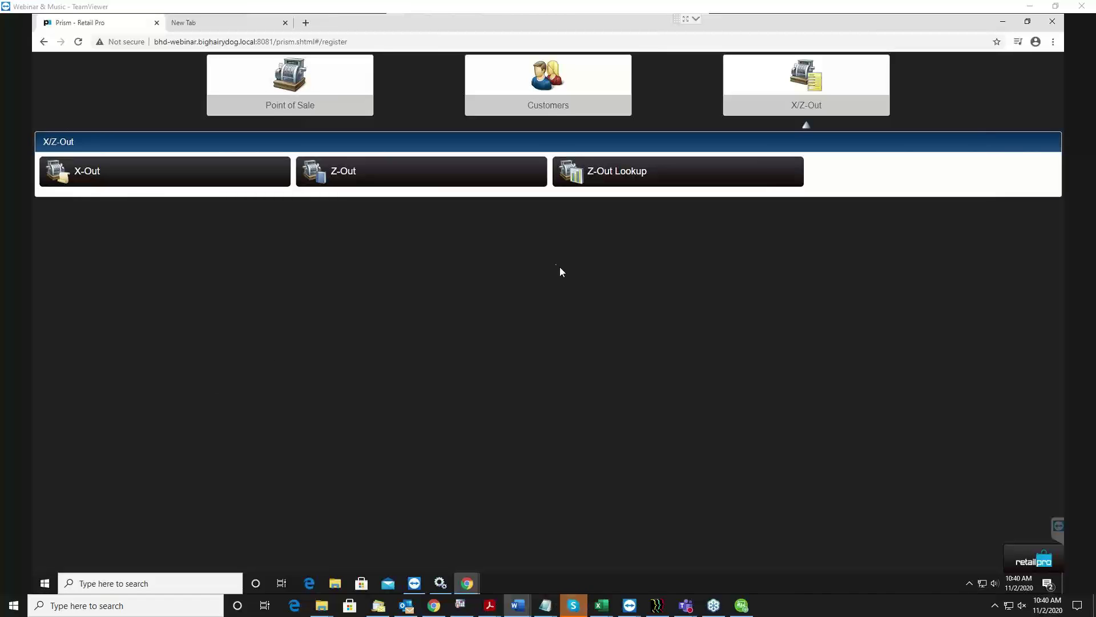
pyautogui.click(320, 82)
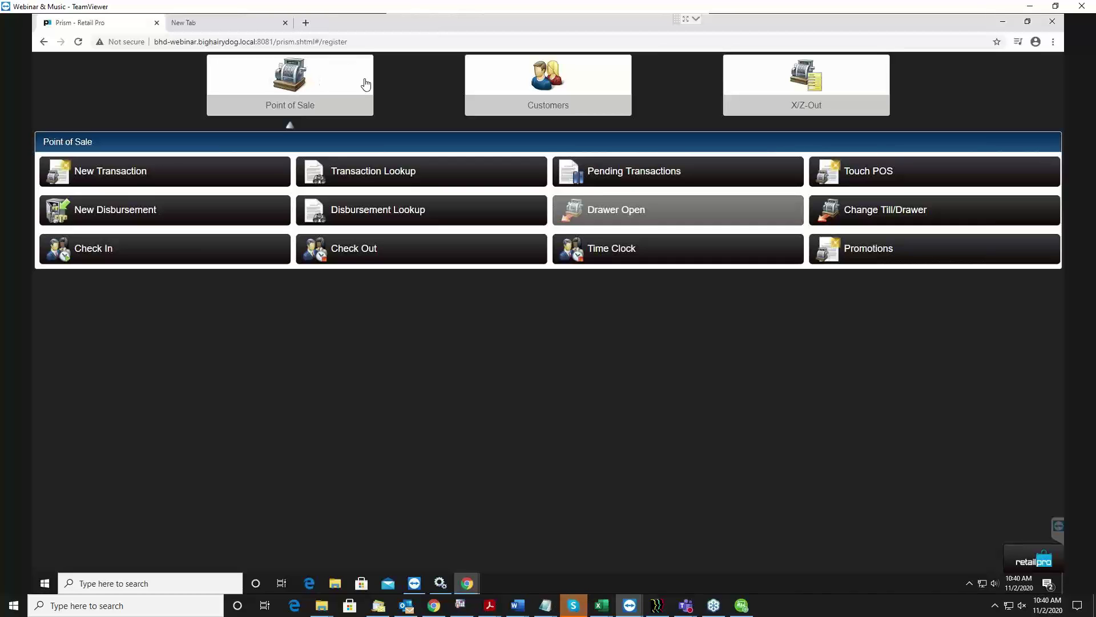
# Try a new transaction, decline opening a register, and show the X/Z-Out options.
pyautogui.click(139, 183)
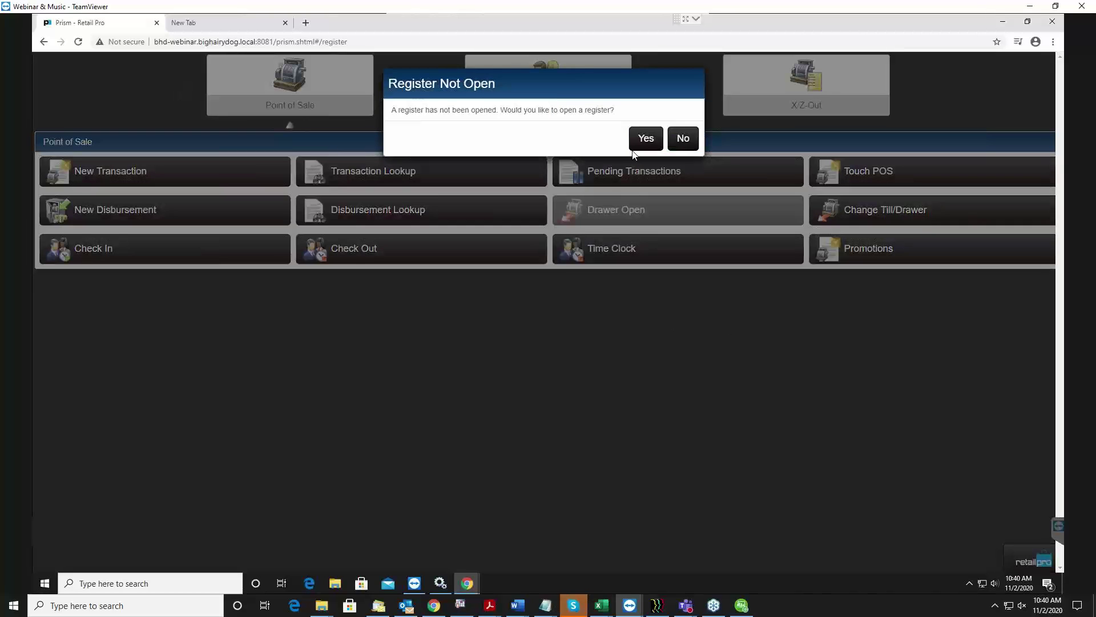
pyautogui.click(690, 141)
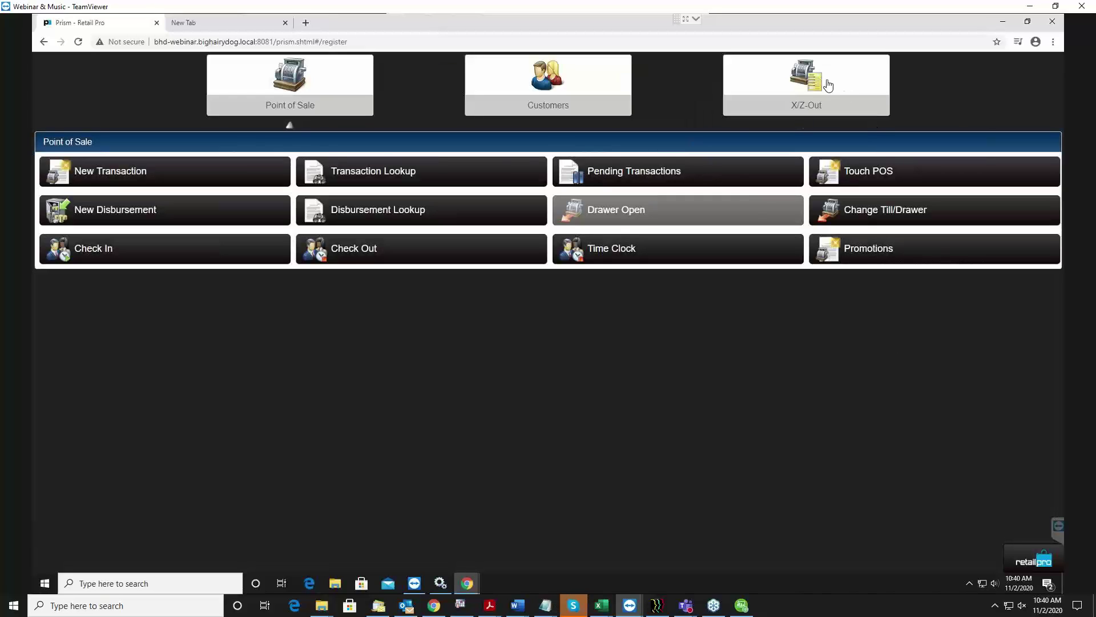
pyautogui.click(826, 83)
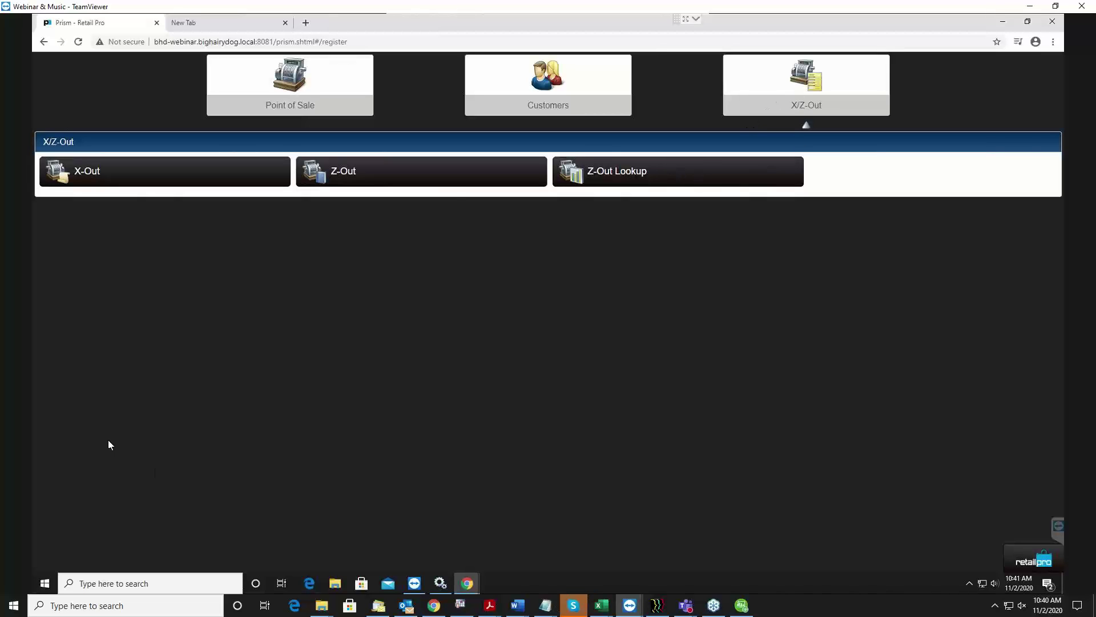
# Start opening a register on workstation bhd-webinar_8081 from Z-Out > Open Register.
pyautogui.click(421, 183)
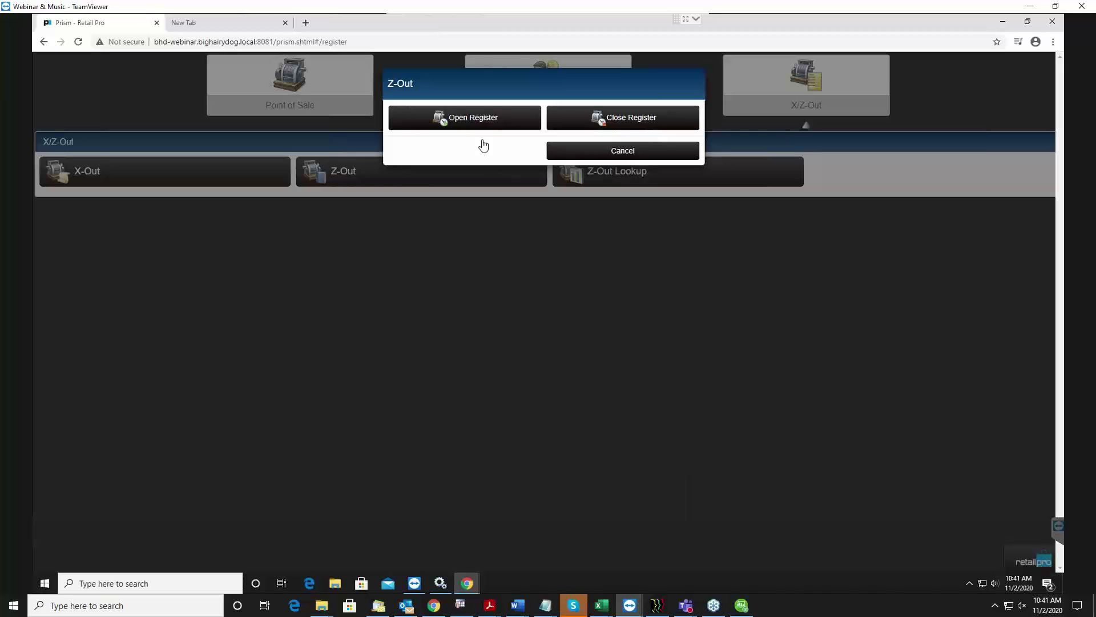
pyautogui.click(455, 122)
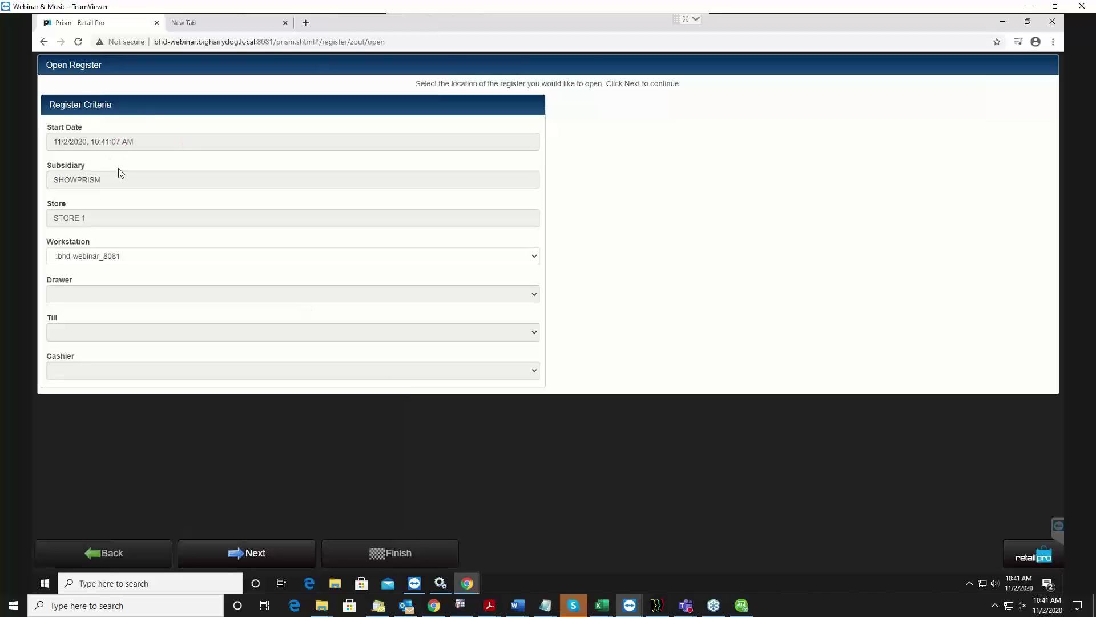
pyautogui.click(91, 257)
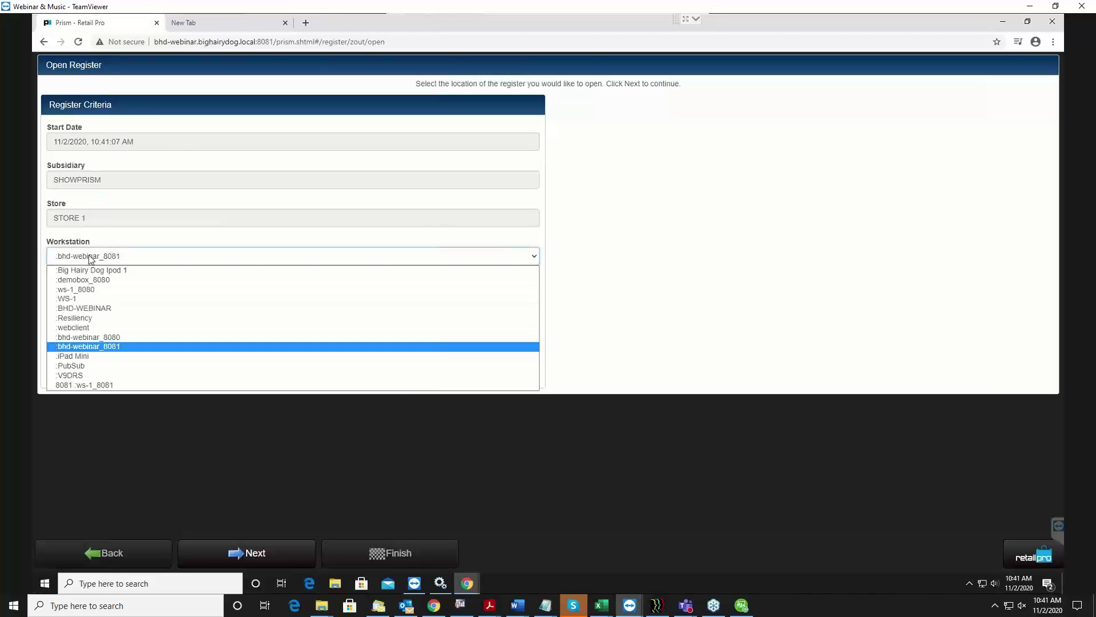
pyautogui.click(90, 257)
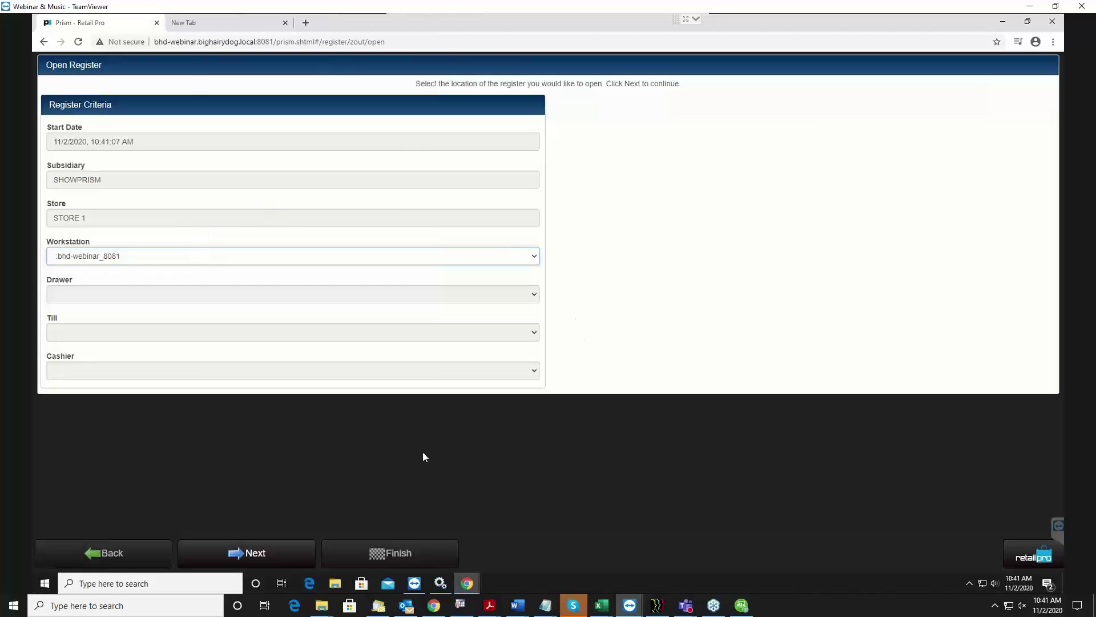
pyautogui.click(295, 557)
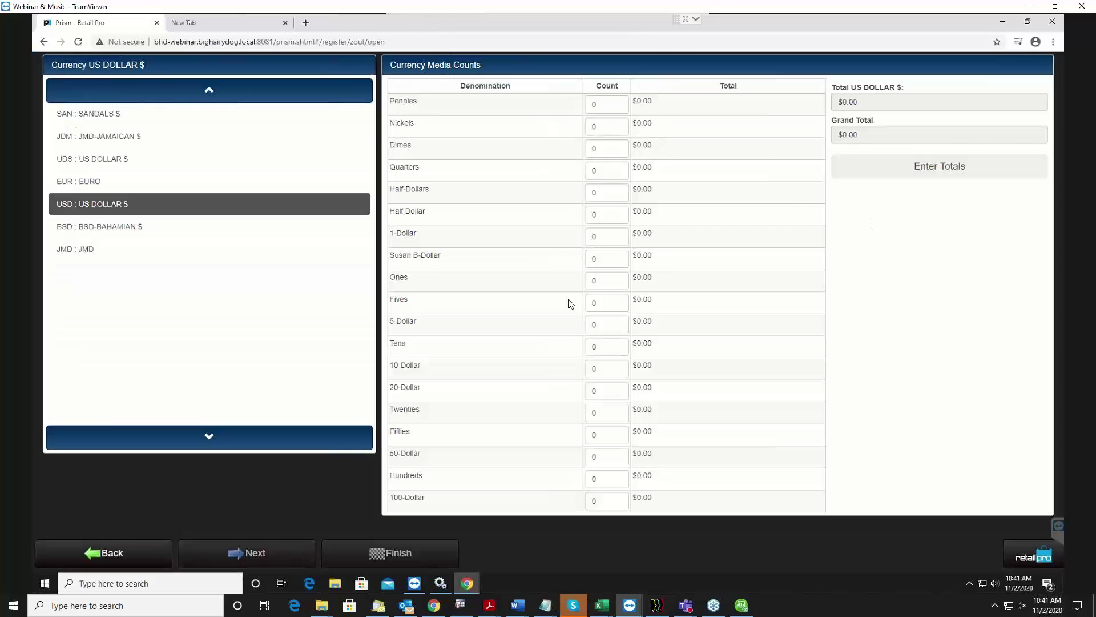
# Enter a $200.00 US dollar opening total, finish, and acknowledge the register is open.
pyautogui.click(920, 169)
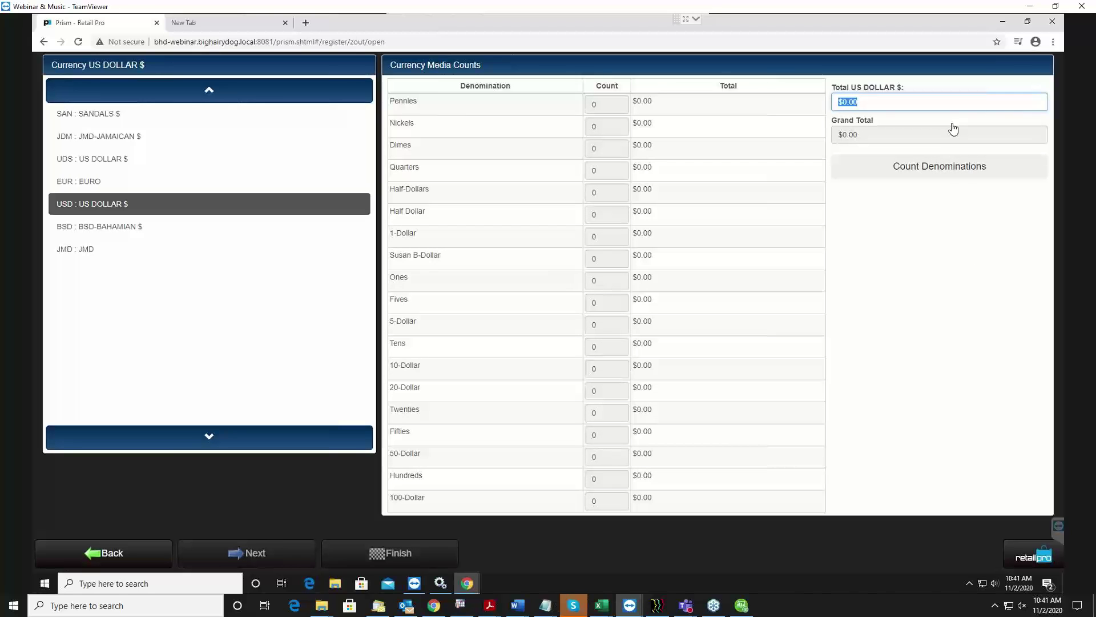
pyautogui.write('202')
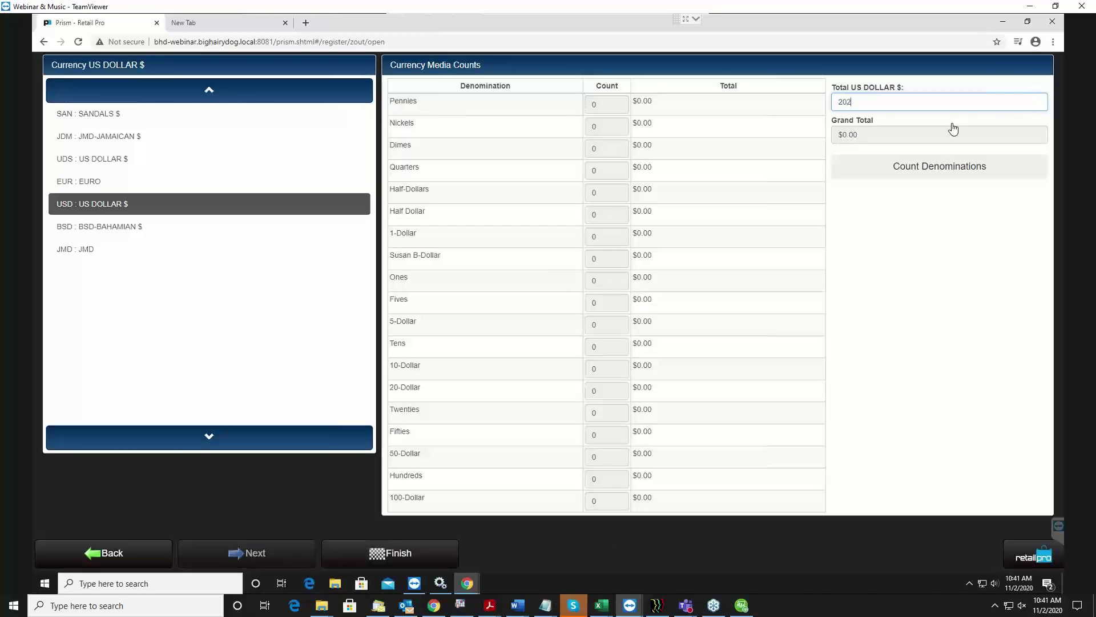
pyautogui.write('0')
pyautogui.click(385, 560)
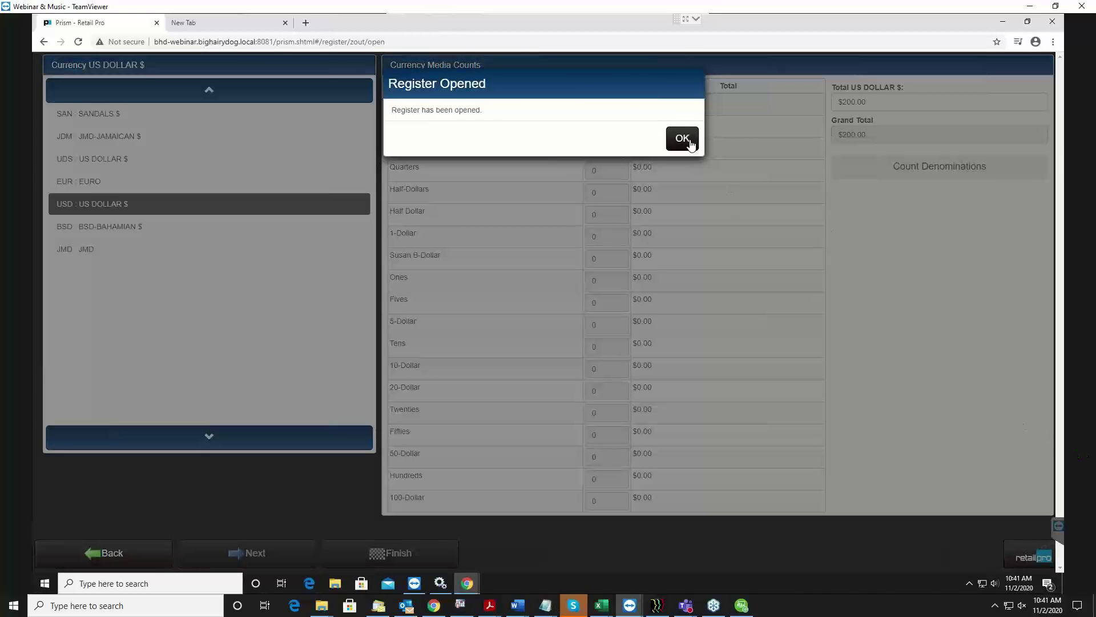
pyautogui.click(688, 141)
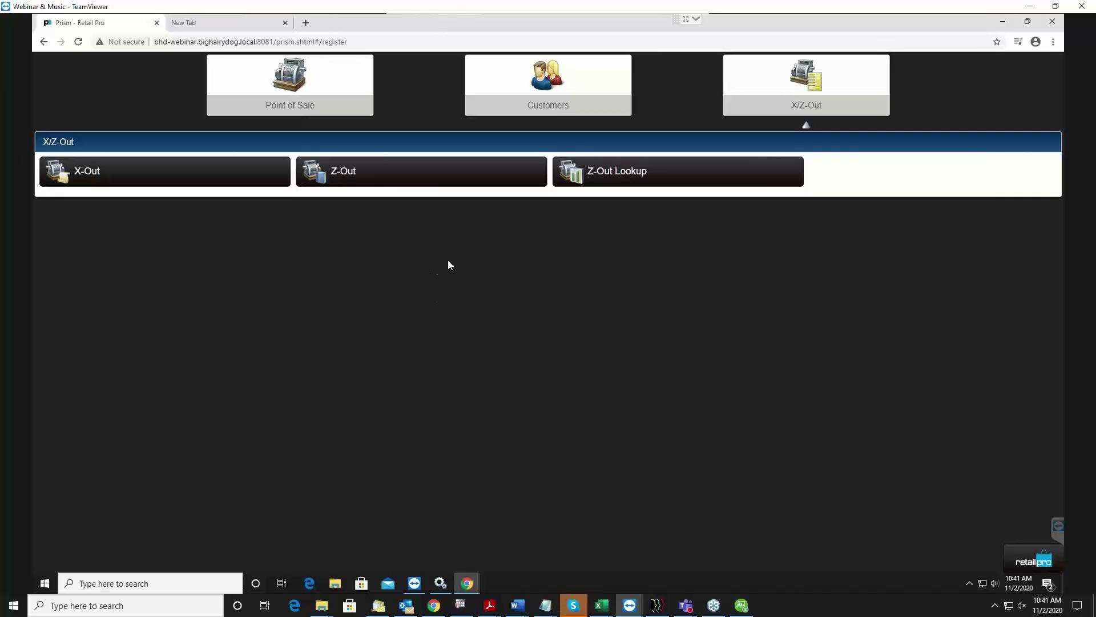
# Start a new sale transaction from the Point of Sale options.
pyautogui.click(245, 104)
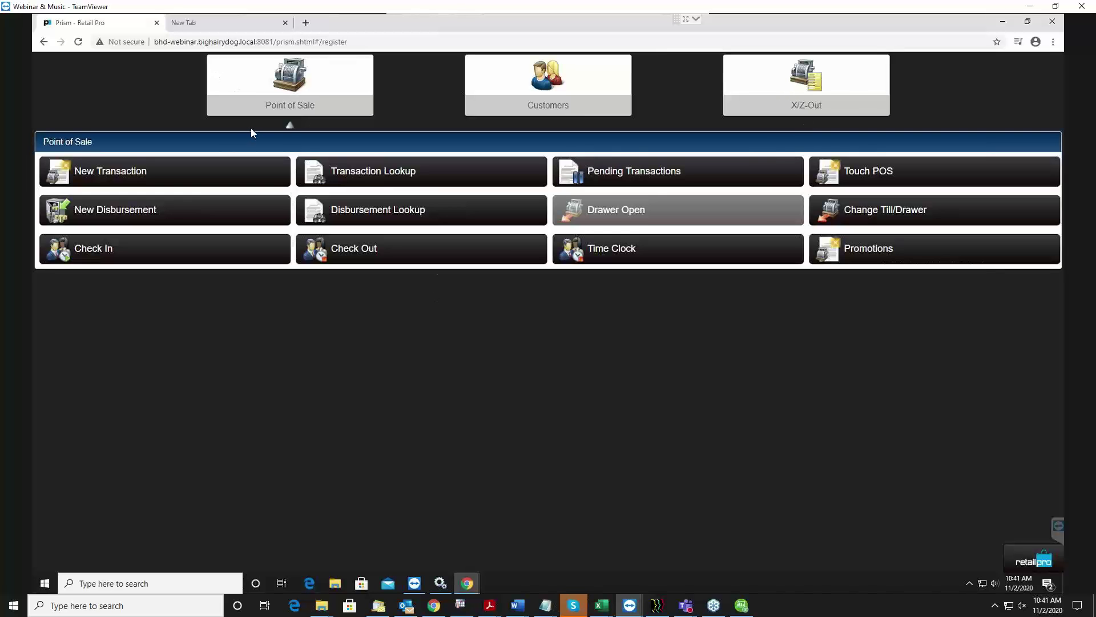
pyautogui.click(133, 171)
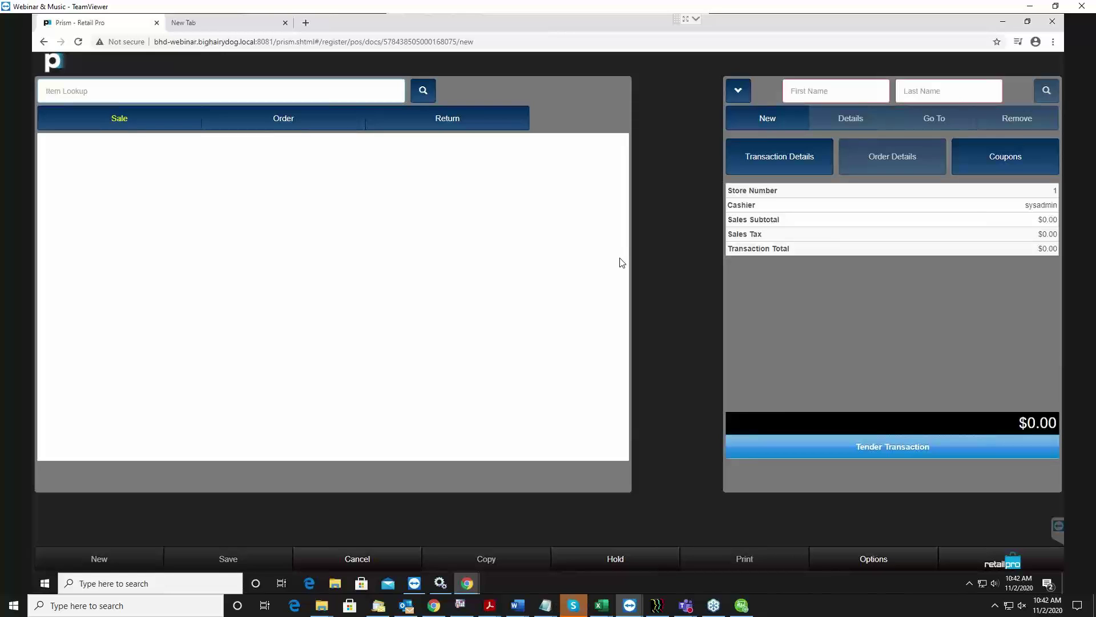
# Open Inventory Search for items and choose Desc 1 with the Contains operator.
pyautogui.click(423, 90)
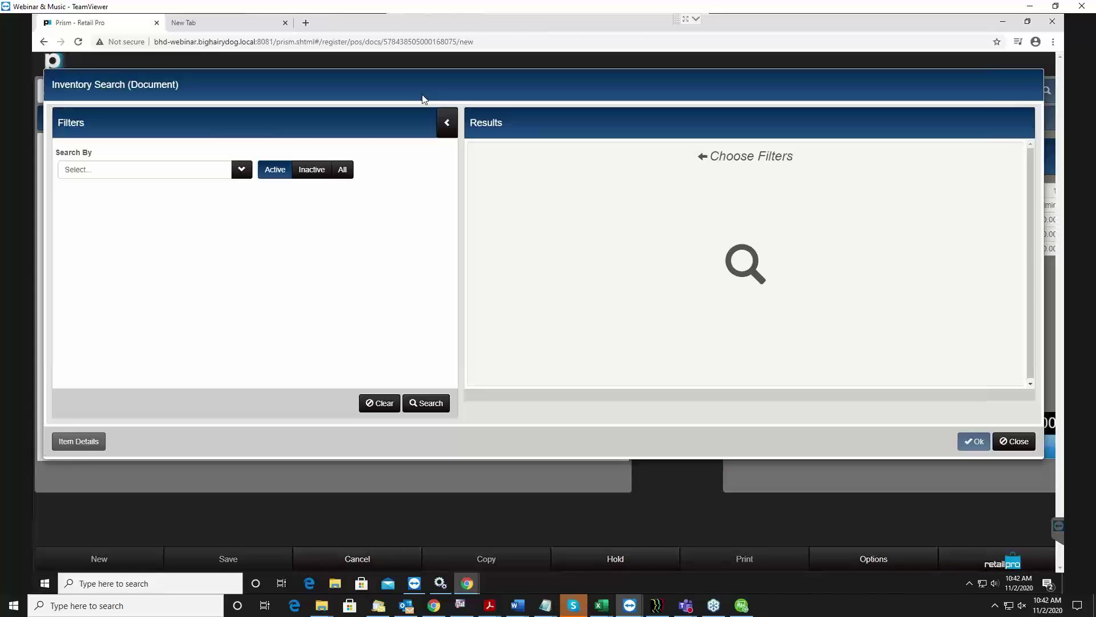
pyautogui.click(242, 170)
pyautogui.scroll(-3, 137, 273)
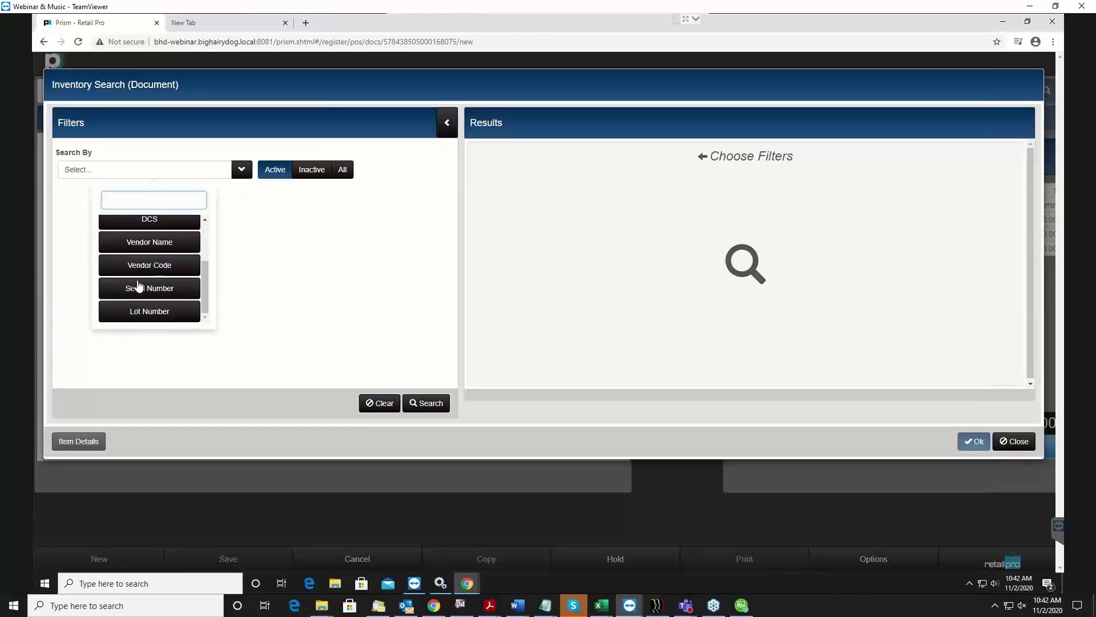
pyautogui.scroll(3, 151, 283)
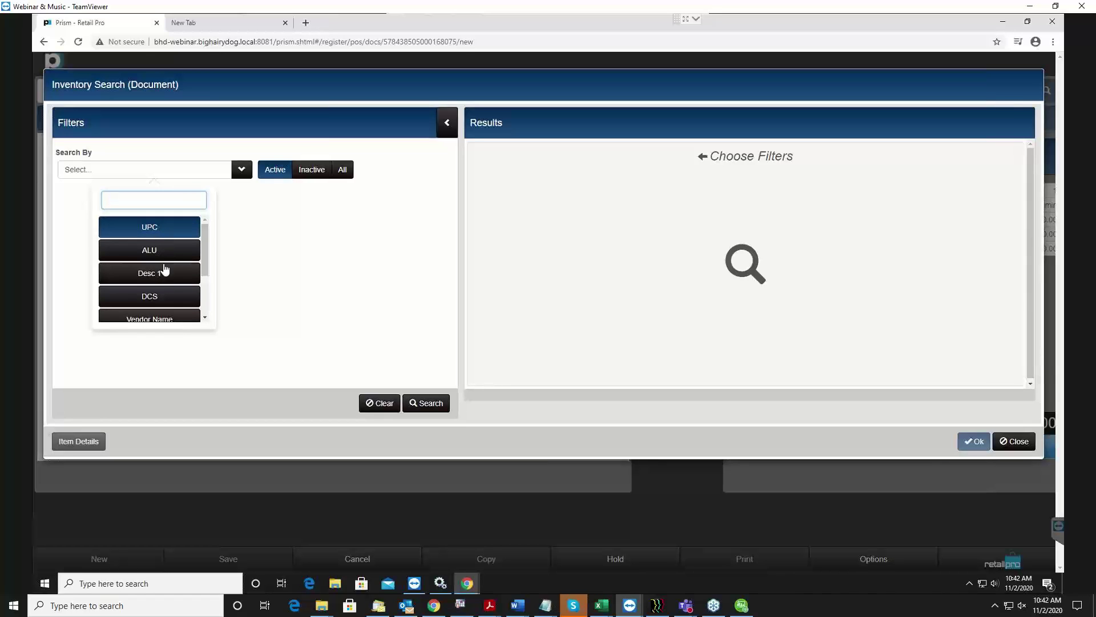
pyautogui.click(174, 274)
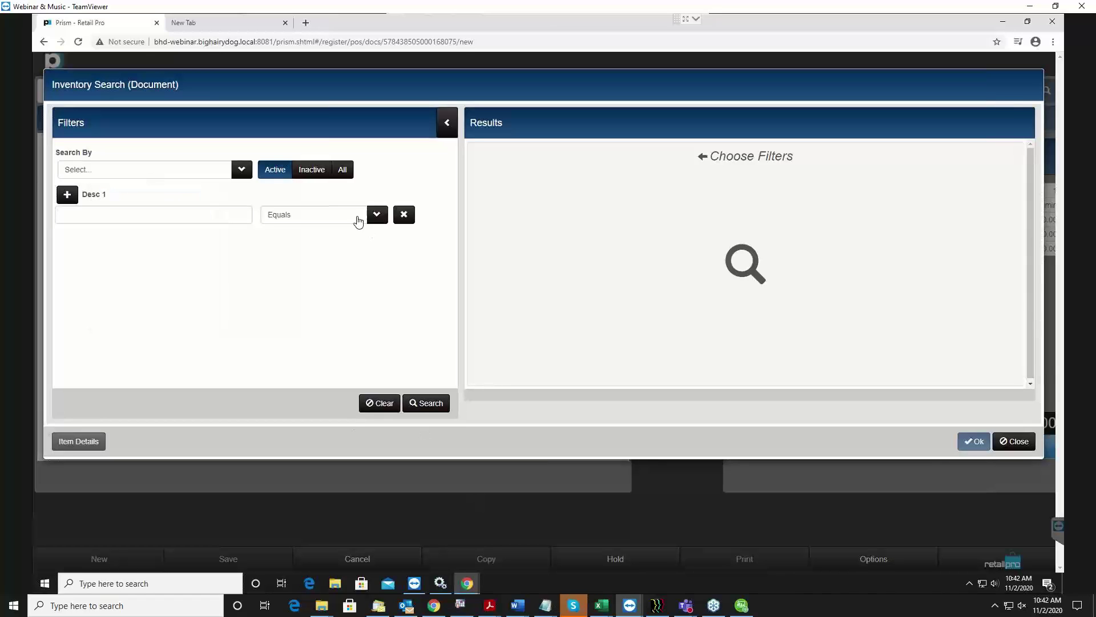
pyautogui.click(377, 217)
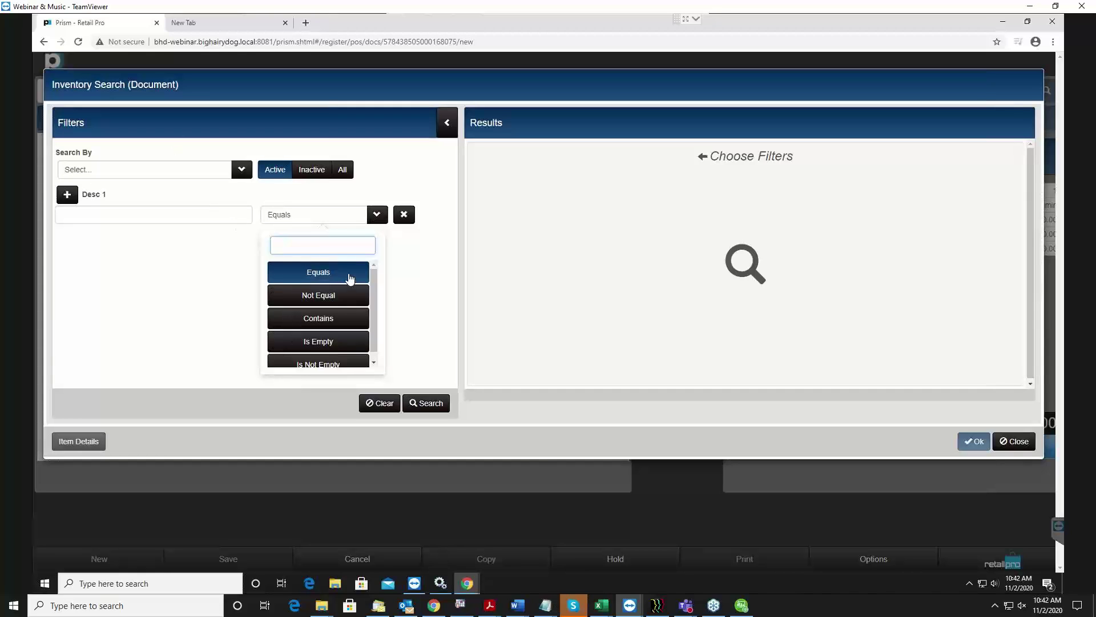
pyautogui.scroll(-1, 342, 281)
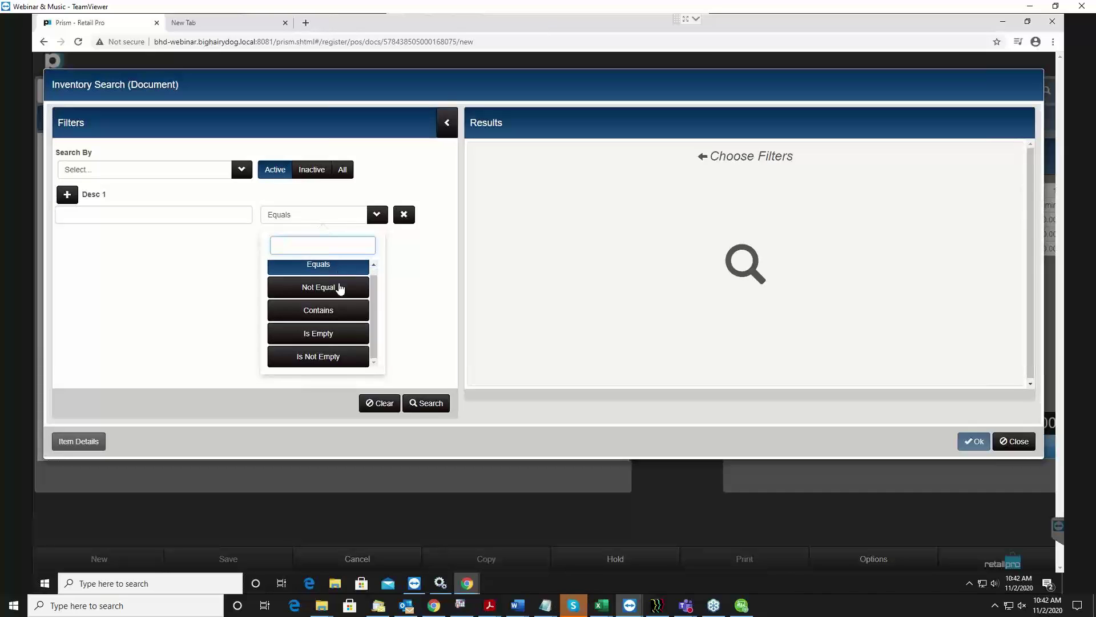
pyautogui.click(324, 310)
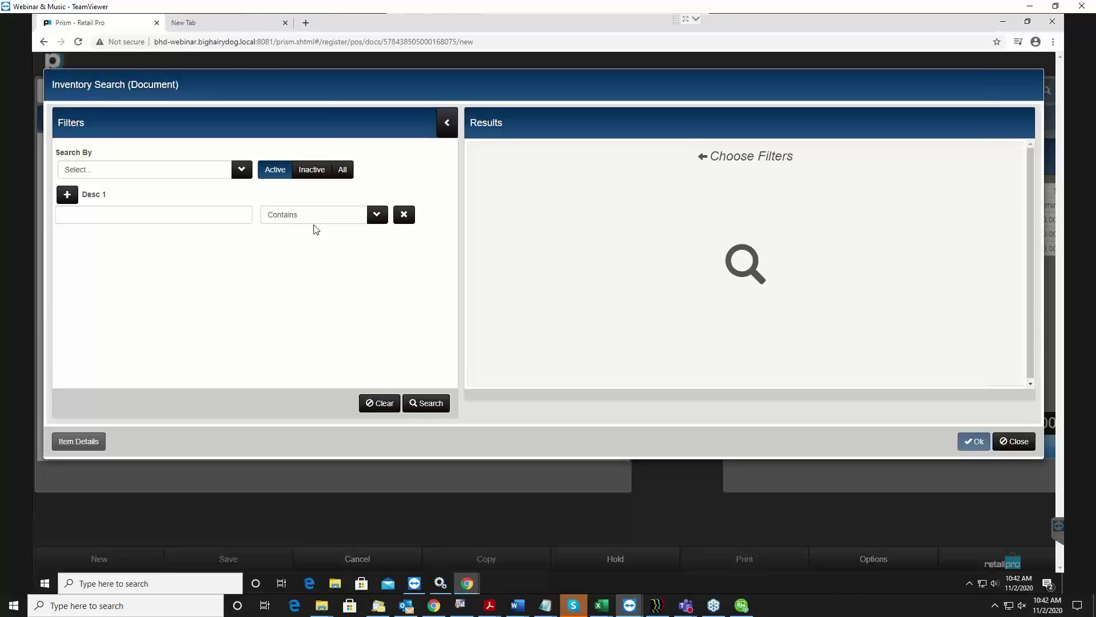
# Reset the Desc 1 condition to Contains, enter shirt, and run the inventory search.
pyautogui.click(238, 220)
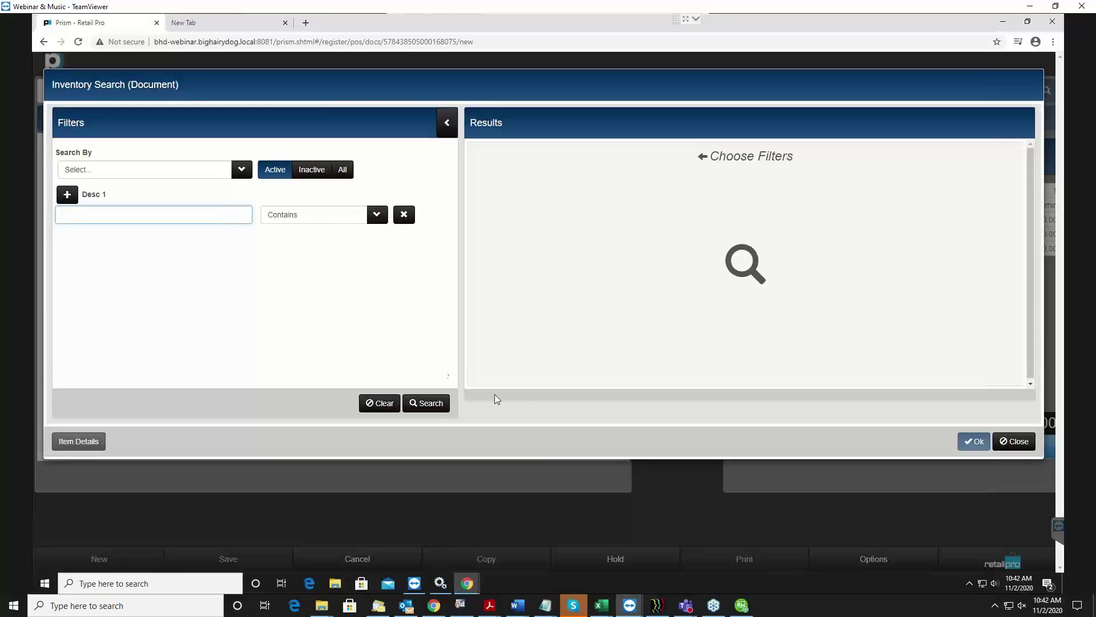
pyautogui.click(372, 220)
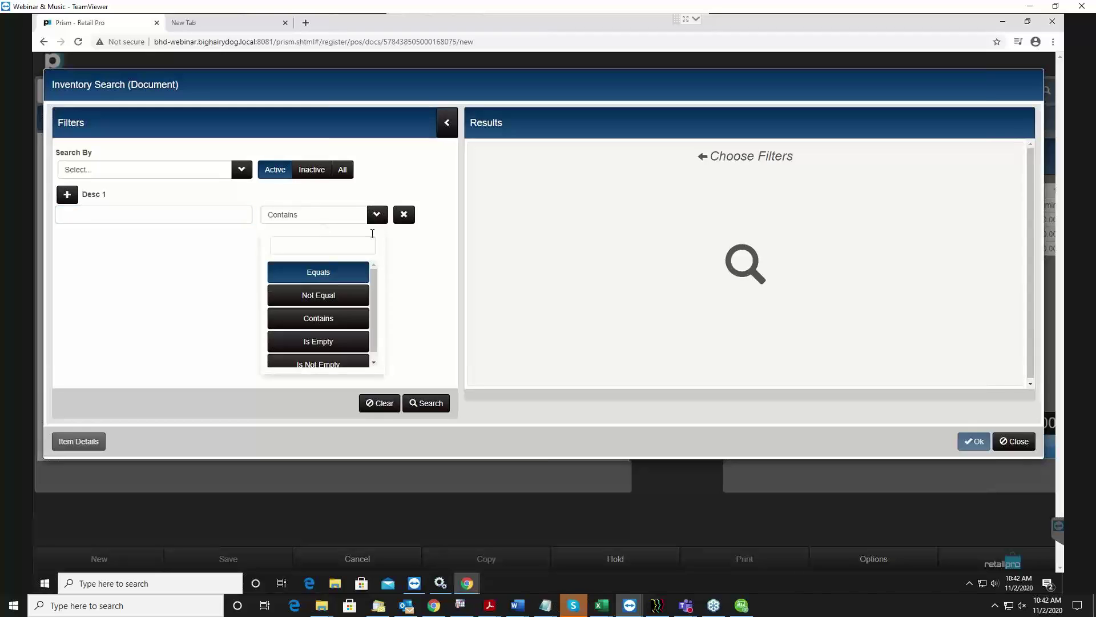
pyautogui.click(328, 363)
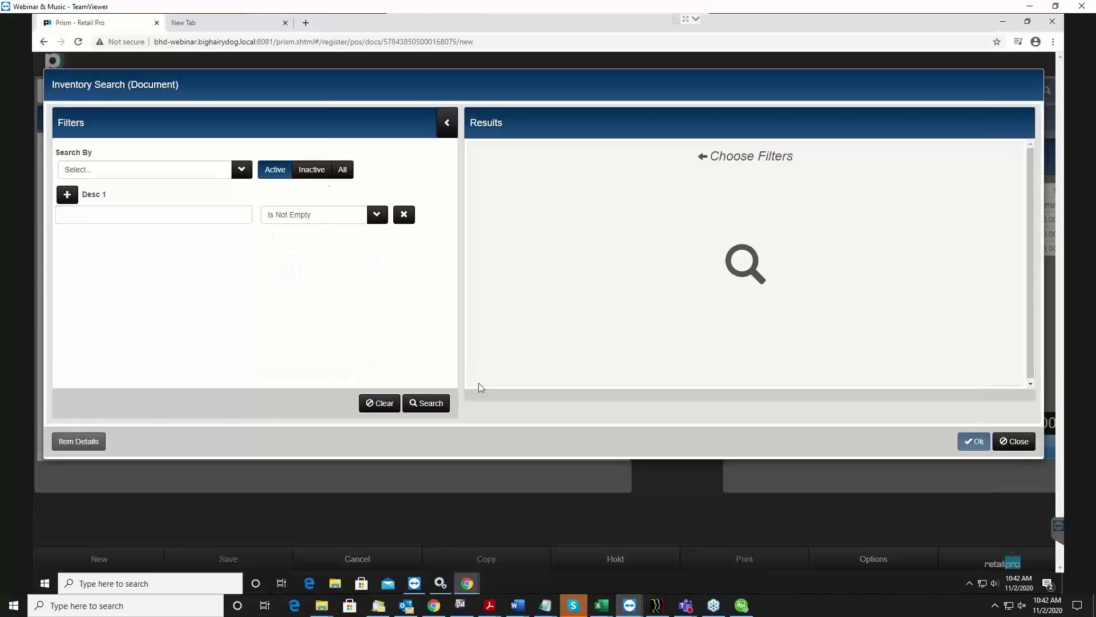
pyautogui.click(376, 217)
pyautogui.click(323, 318)
pyautogui.click(132, 215)
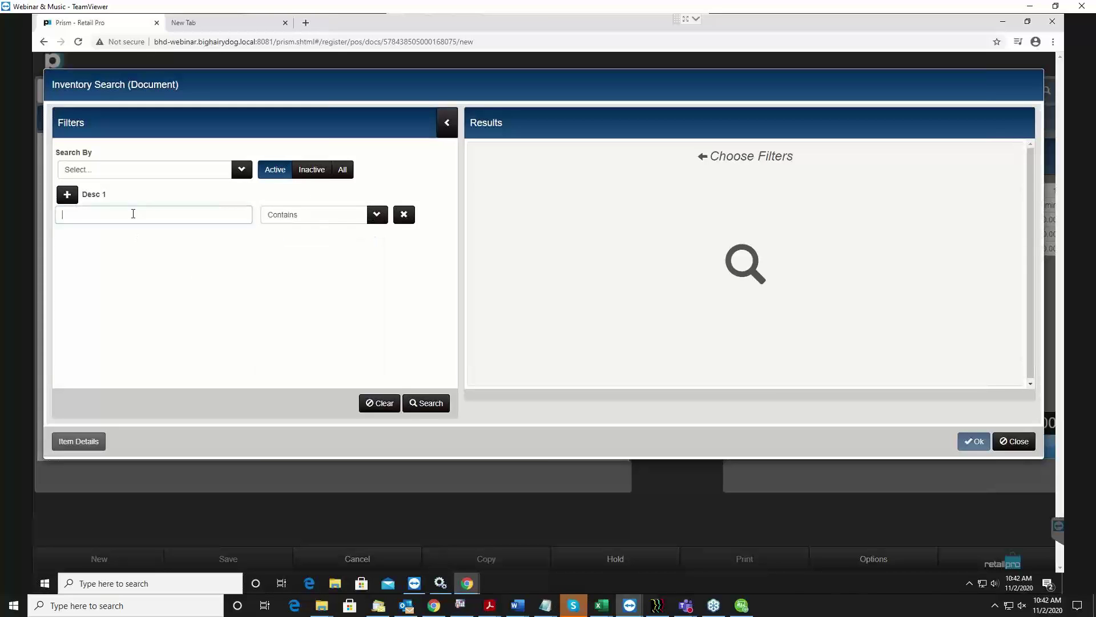
pyautogui.write('shirt')
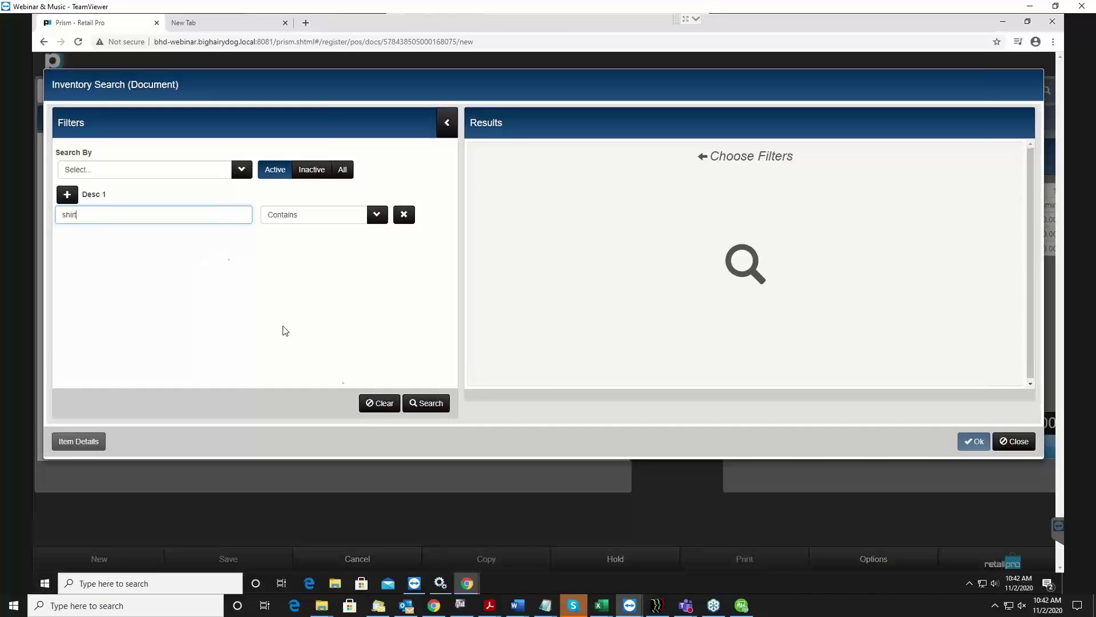
pyautogui.click(430, 404)
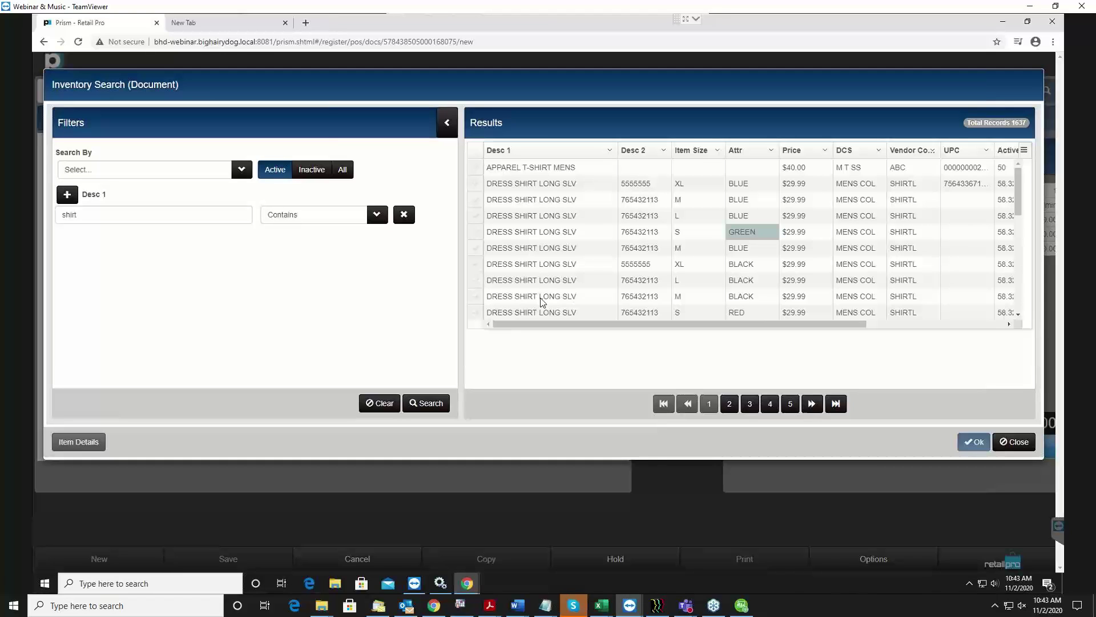
# Add the L BLUE and M BLACK long-sleeve dress shirts ($29.99 each) to the sale.
pyautogui.click(476, 231)
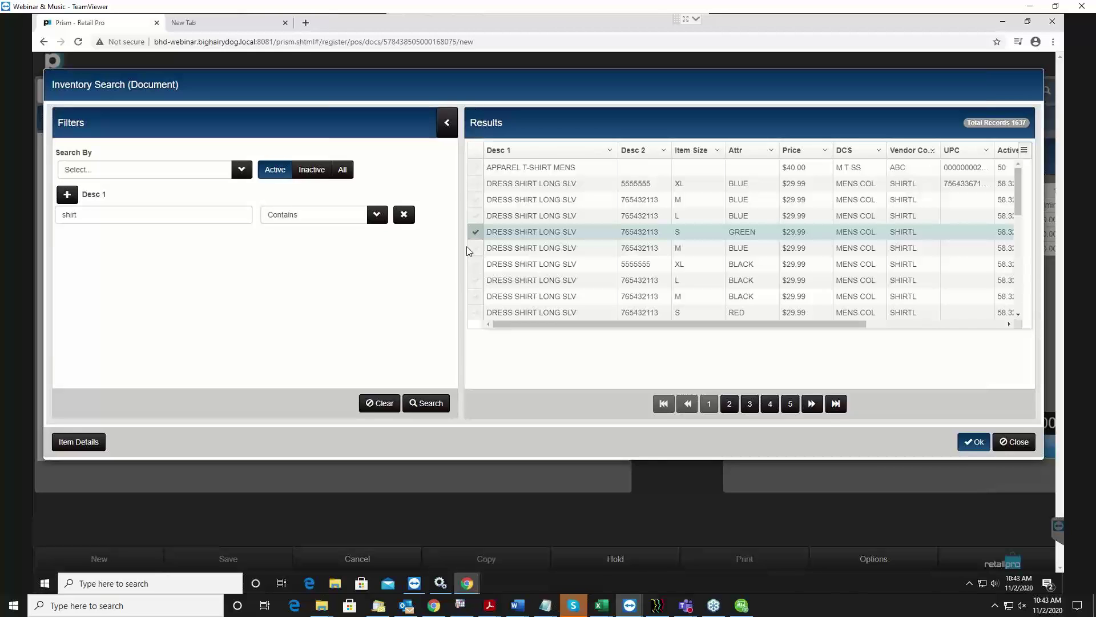
pyautogui.click(475, 216)
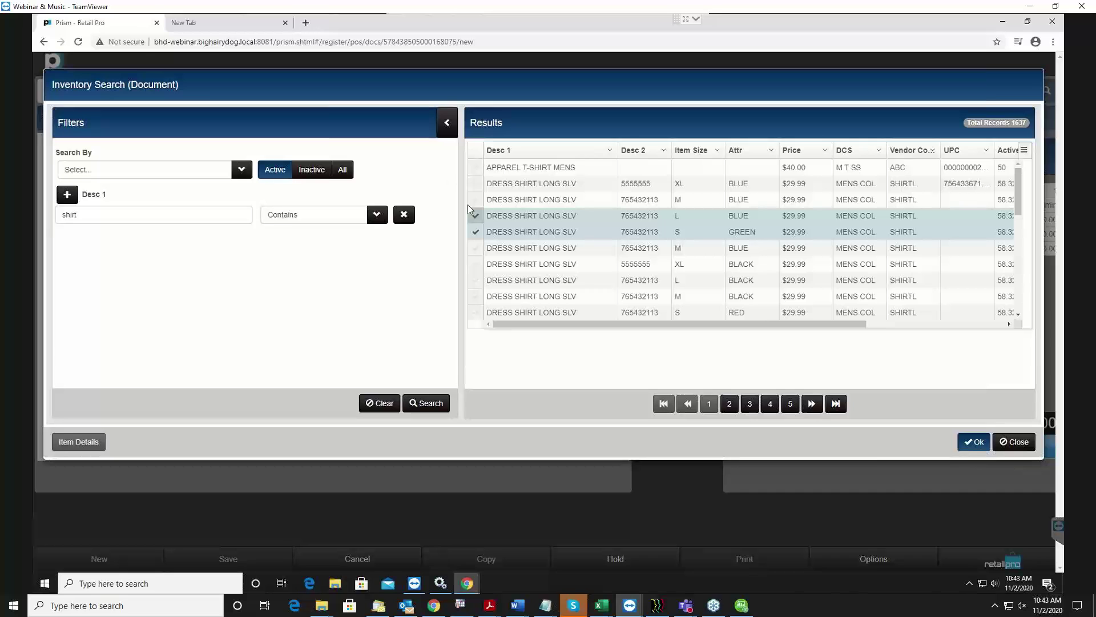
pyautogui.click(474, 234)
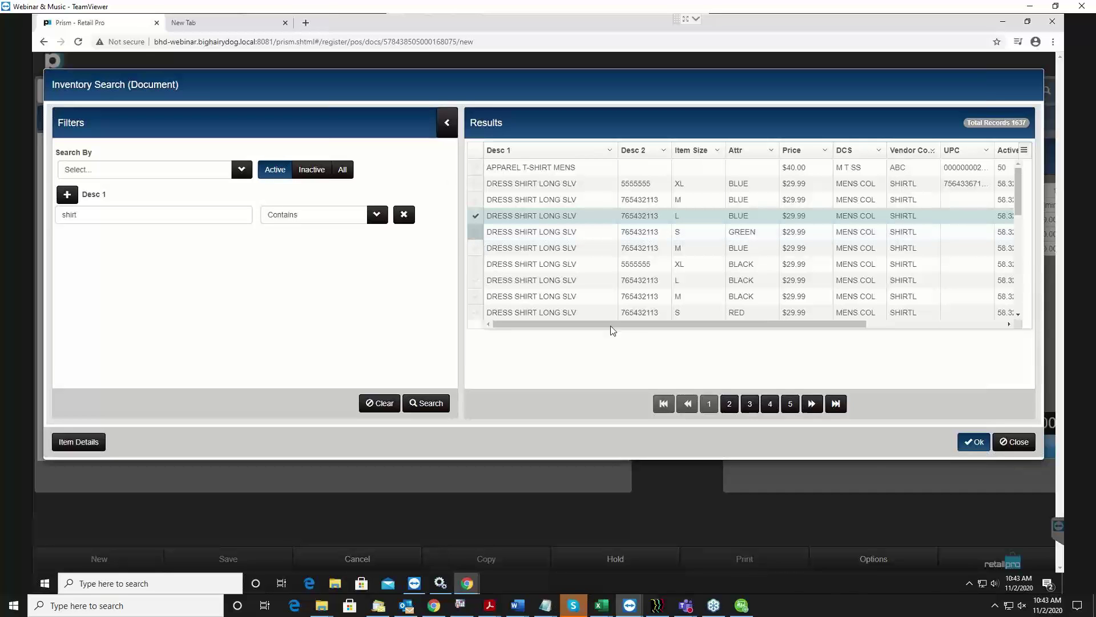
pyautogui.moveTo(666, 325); pyautogui.dragTo(628, 367)
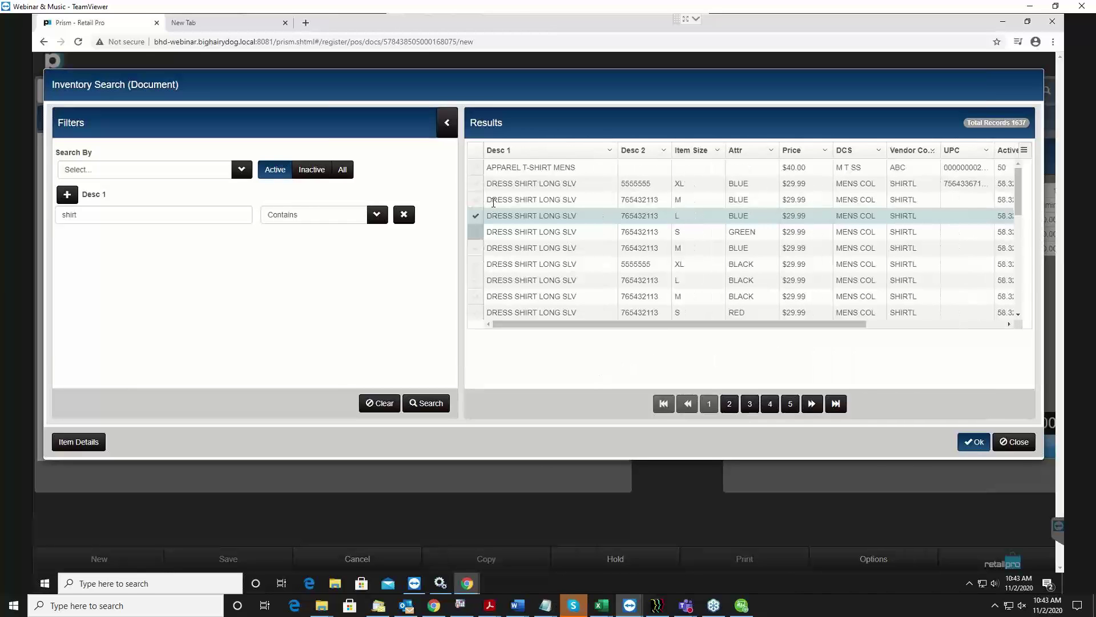
pyautogui.click(476, 296)
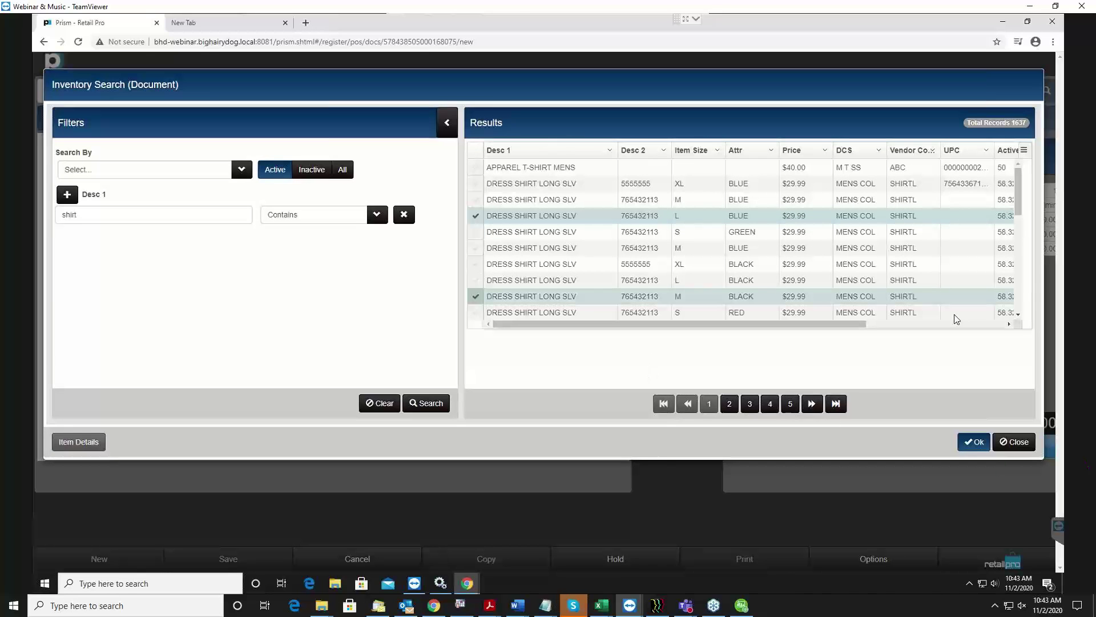
pyautogui.click(976, 443)
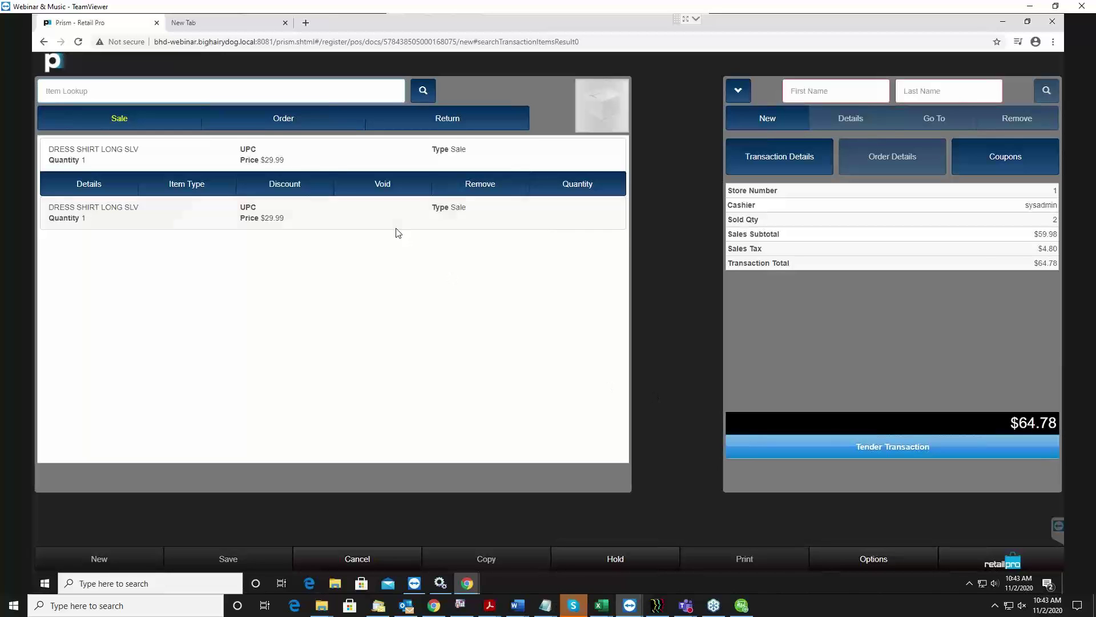
pyautogui.click(354, 216)
pyautogui.click(279, 169)
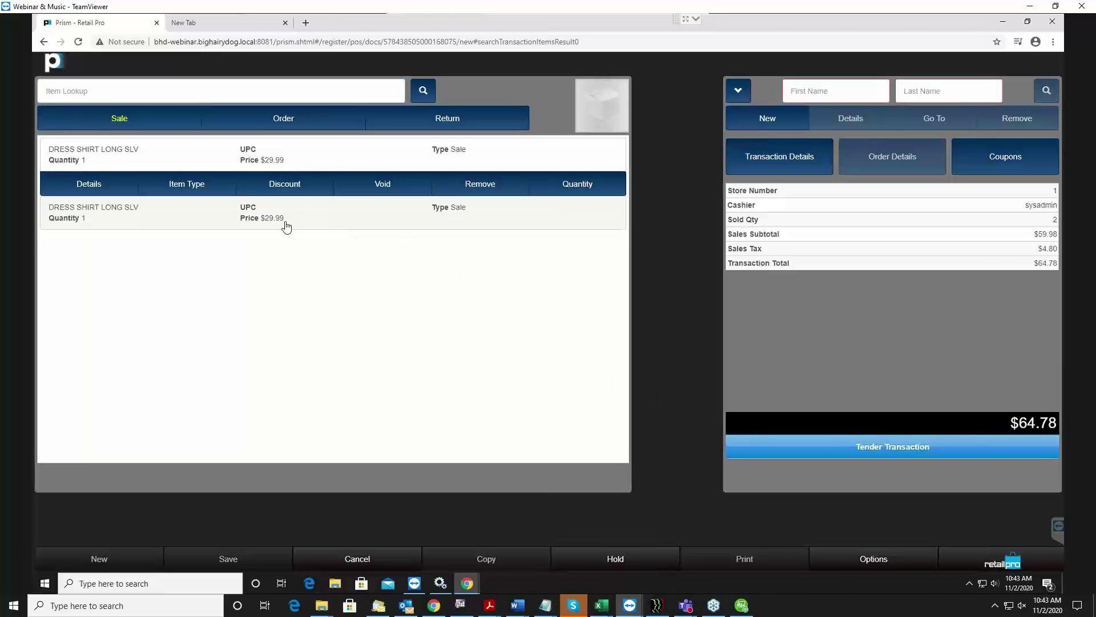
pyautogui.click(286, 222)
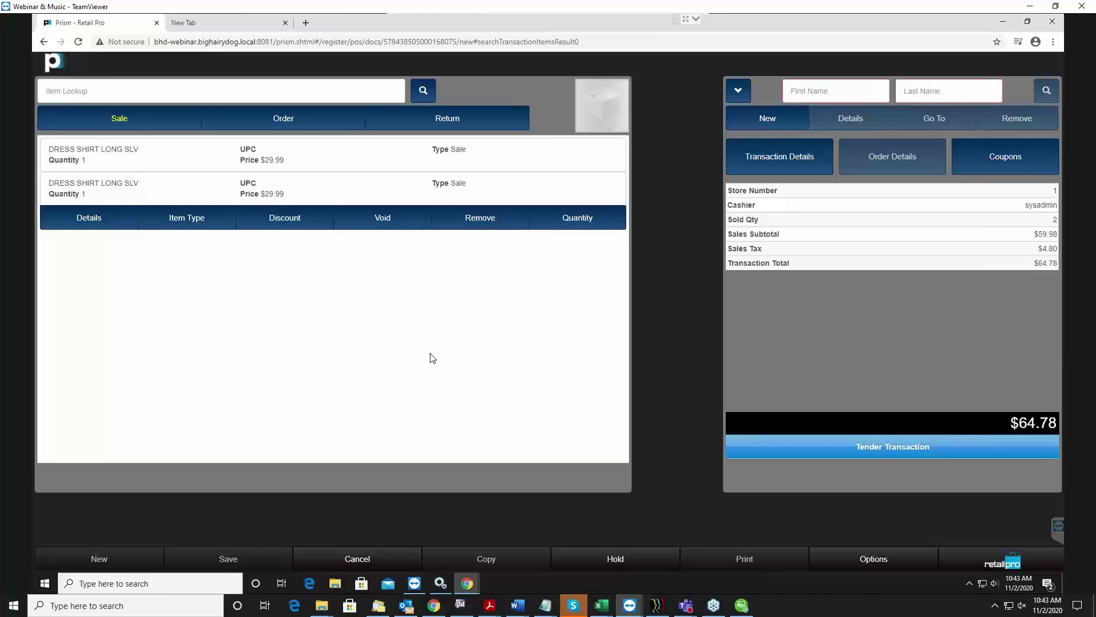
pyautogui.click(280, 158)
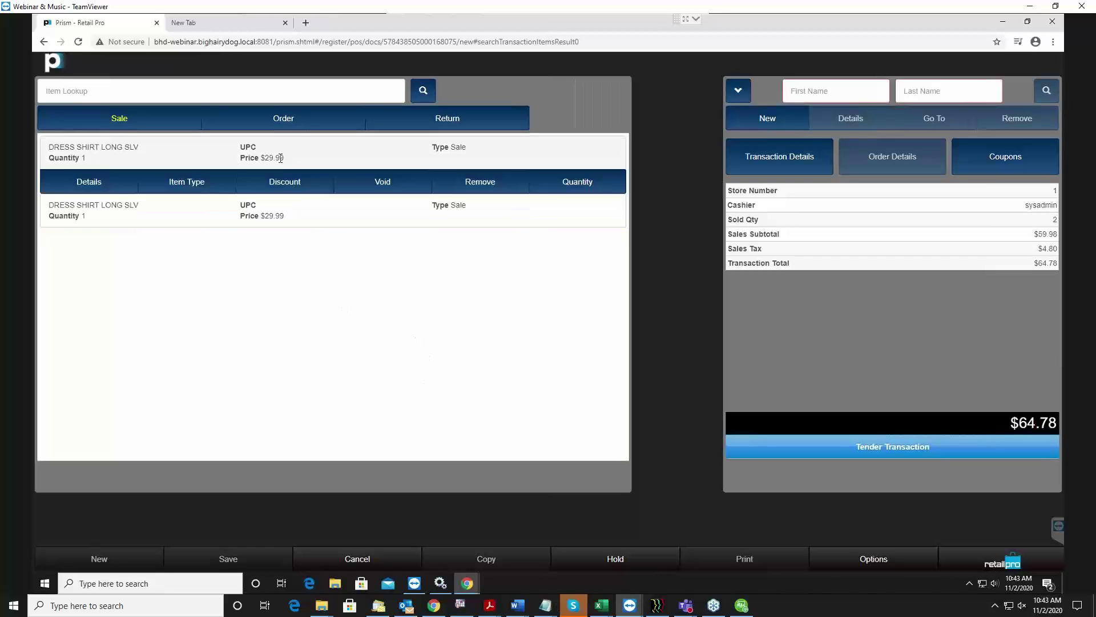
pyautogui.click(286, 210)
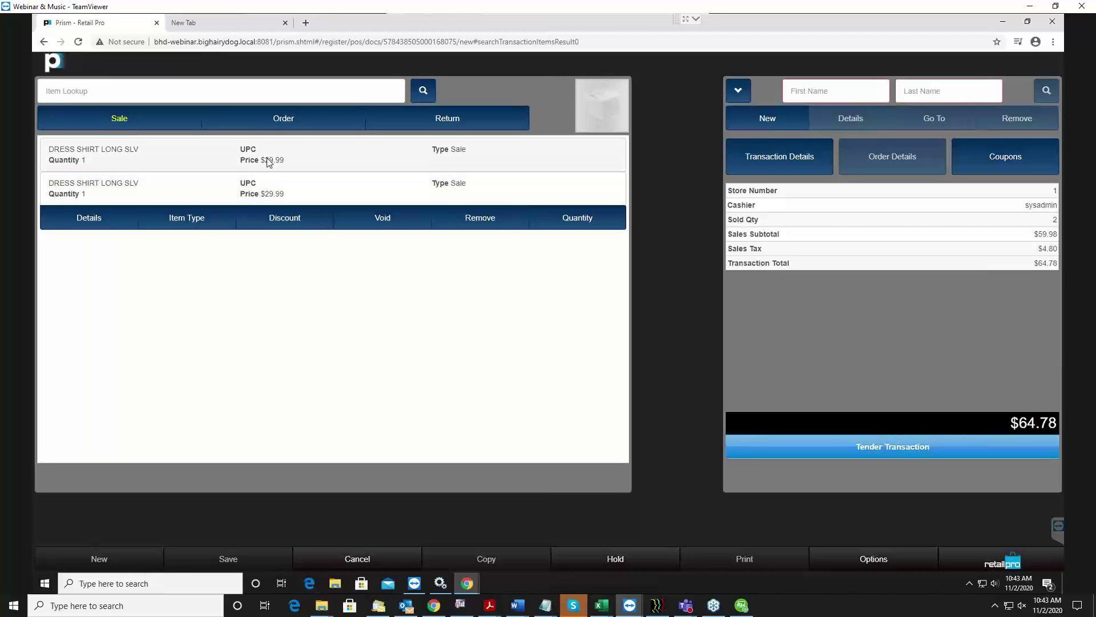
pyautogui.click(795, 164)
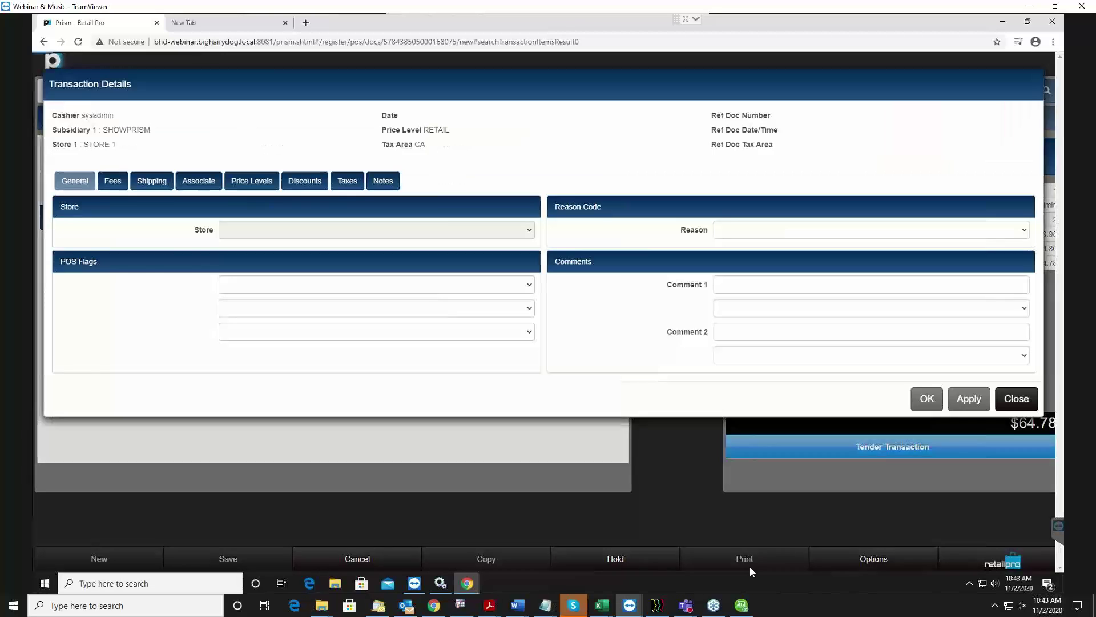
pyautogui.click(304, 182)
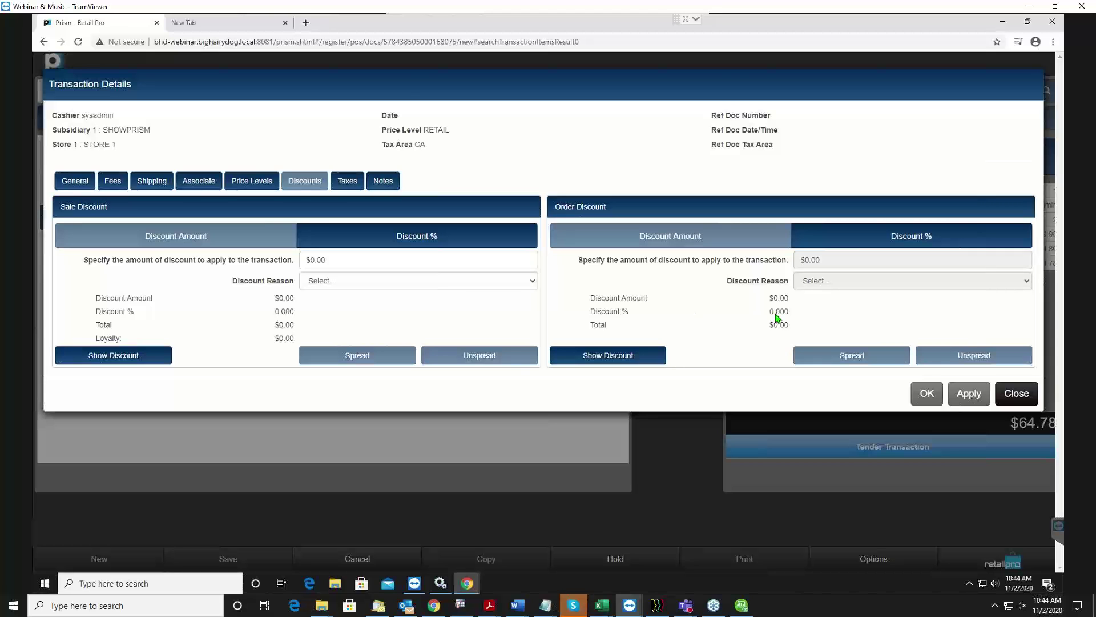
pyautogui.click(1017, 394)
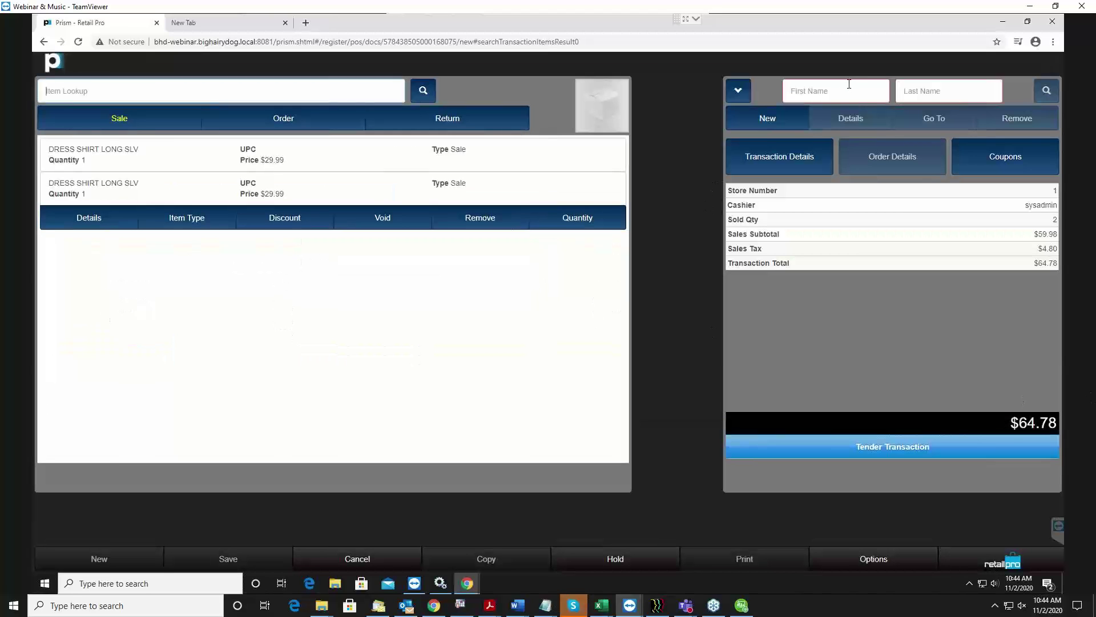
# Change the customer search field from First Name to Email, then to Phone.
pyautogui.click(888, 94)
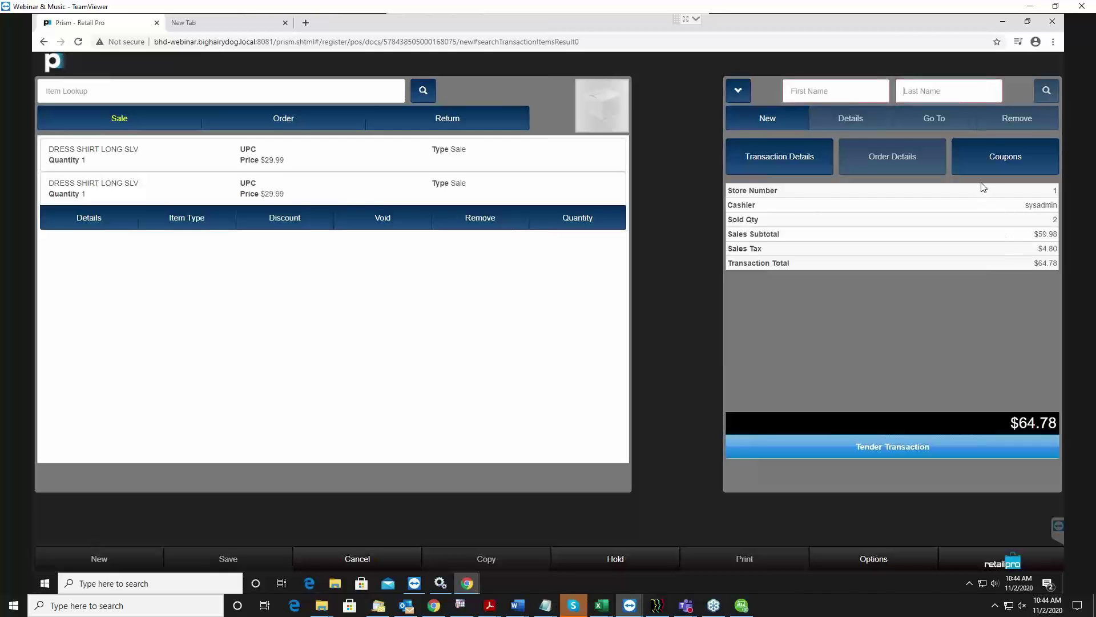
pyautogui.click(741, 90)
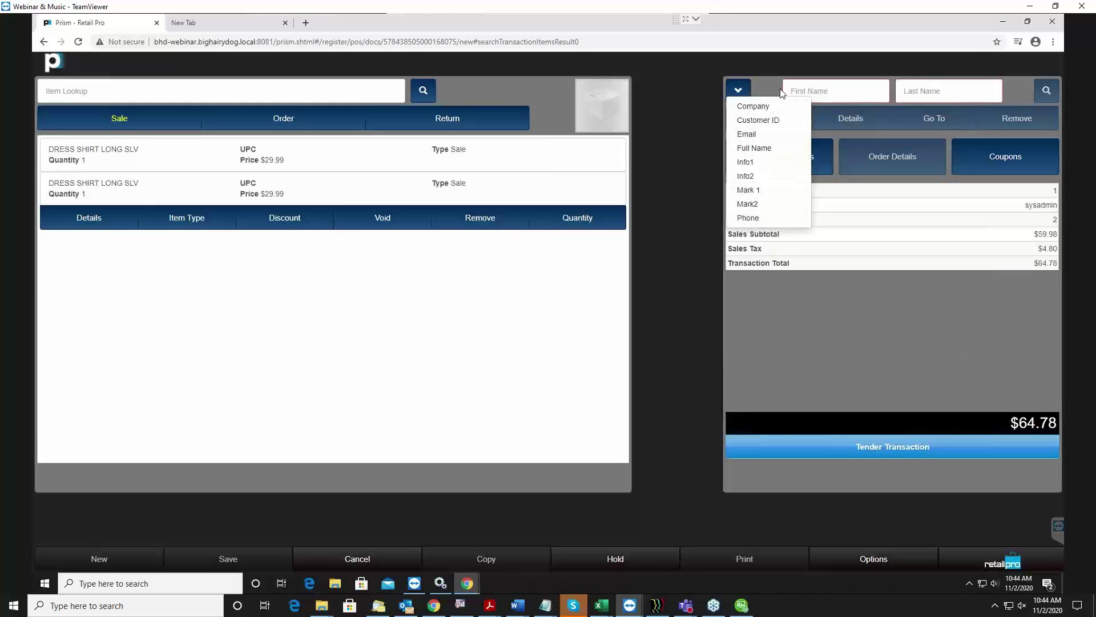
pyautogui.click(749, 135)
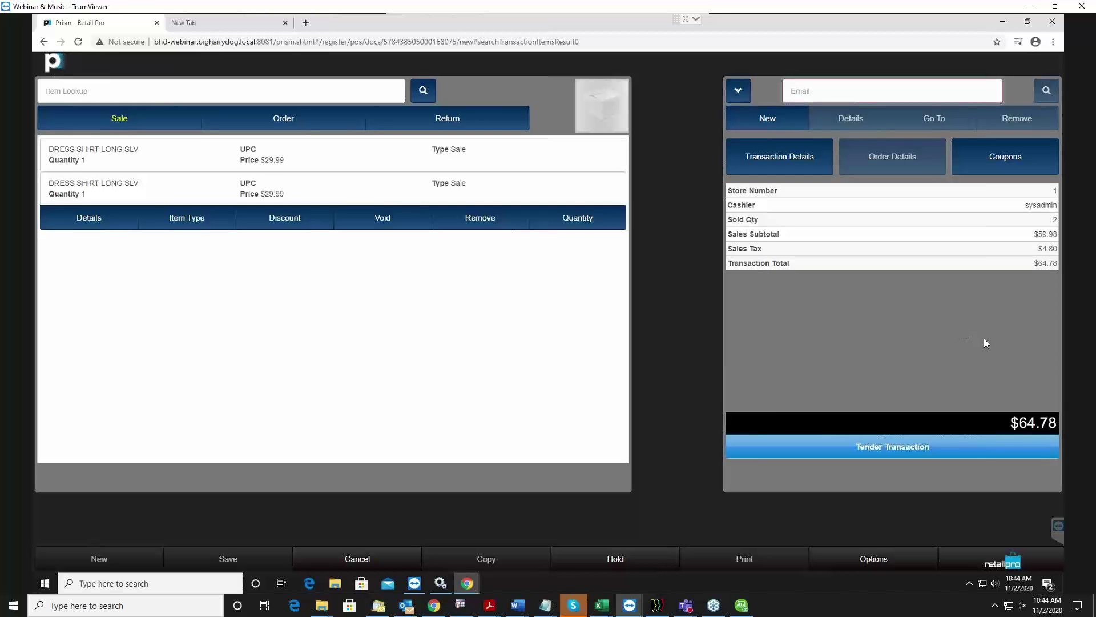
pyautogui.click(736, 90)
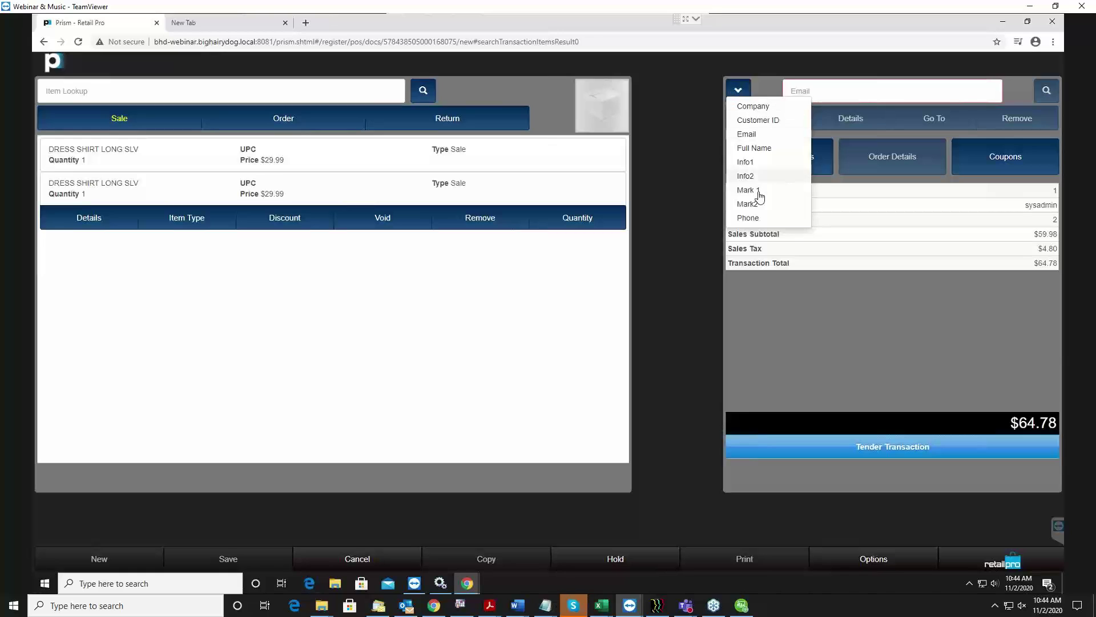
pyautogui.click(750, 219)
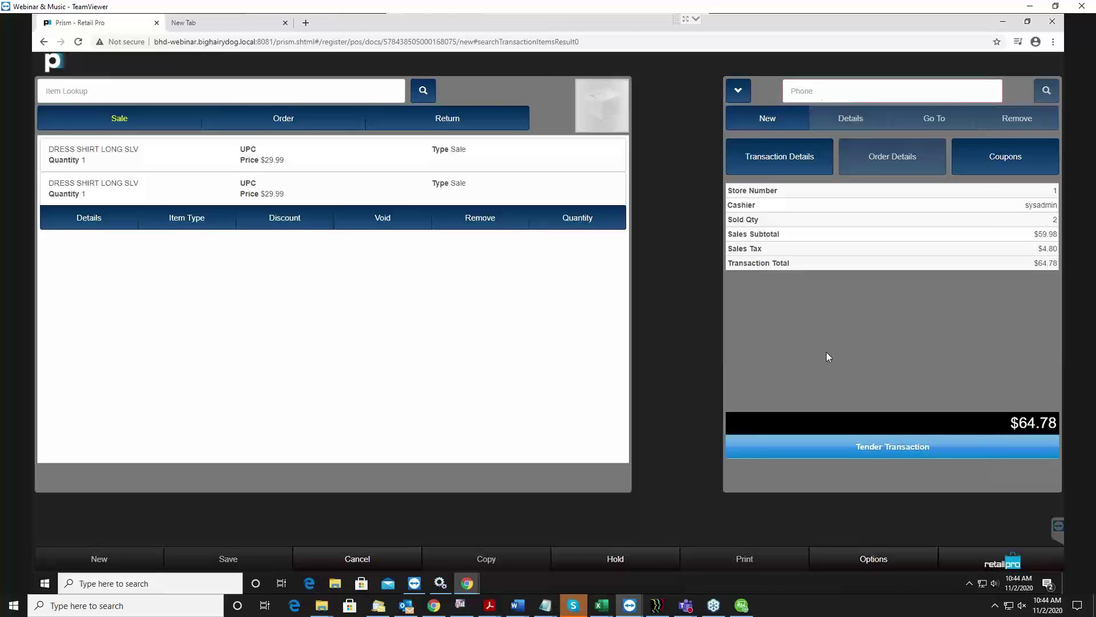
pyautogui.click(733, 94)
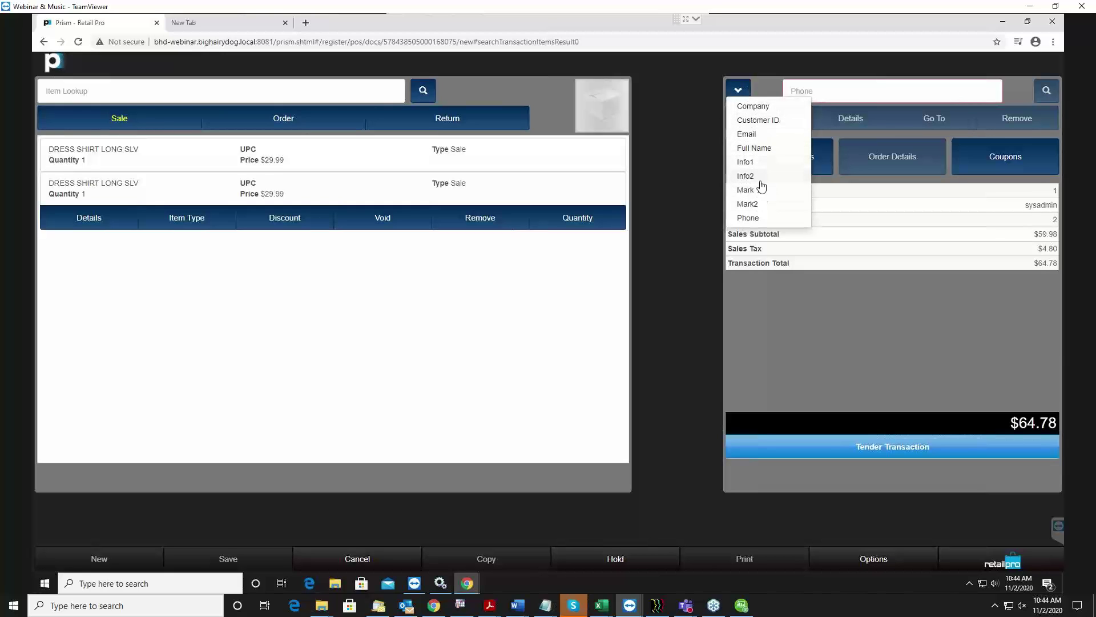
pyautogui.click(686, 194)
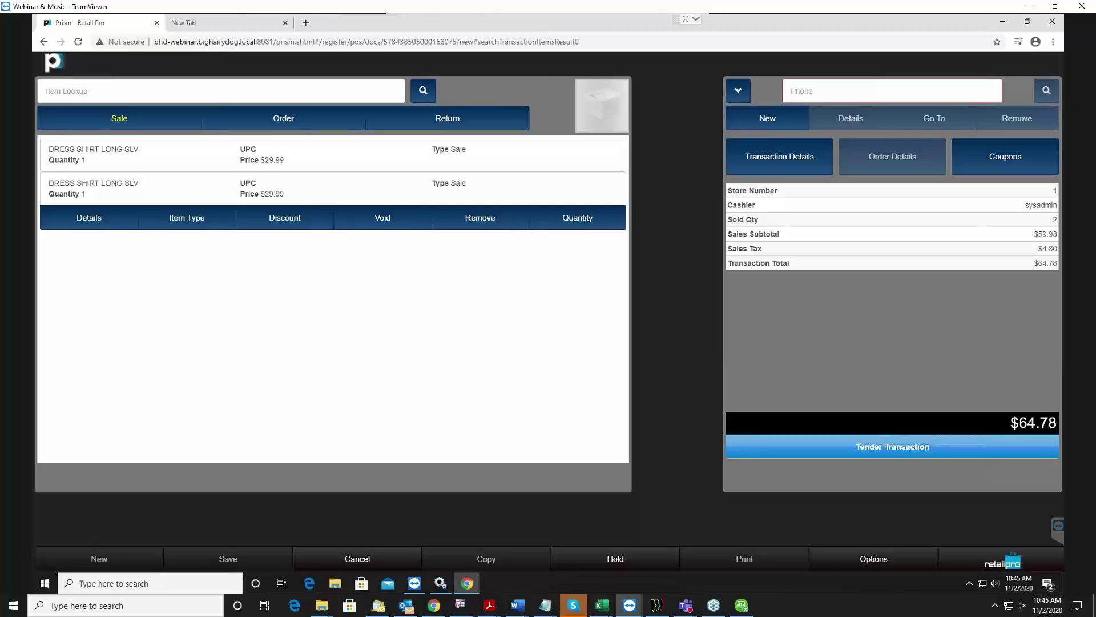
pyautogui.click(517, 604)
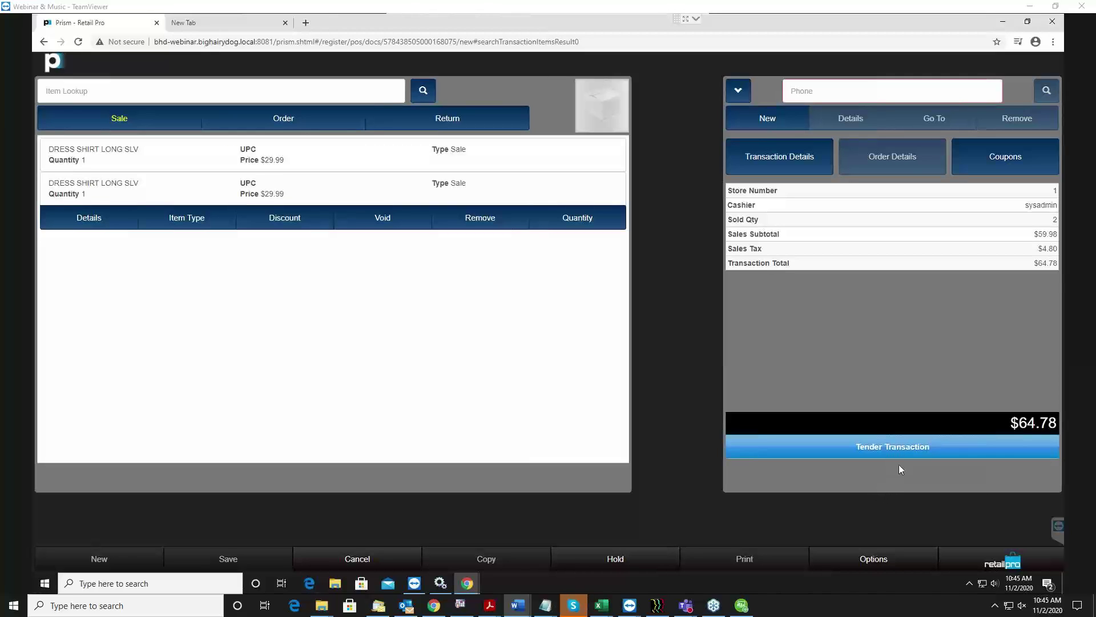
pyautogui.click(881, 448)
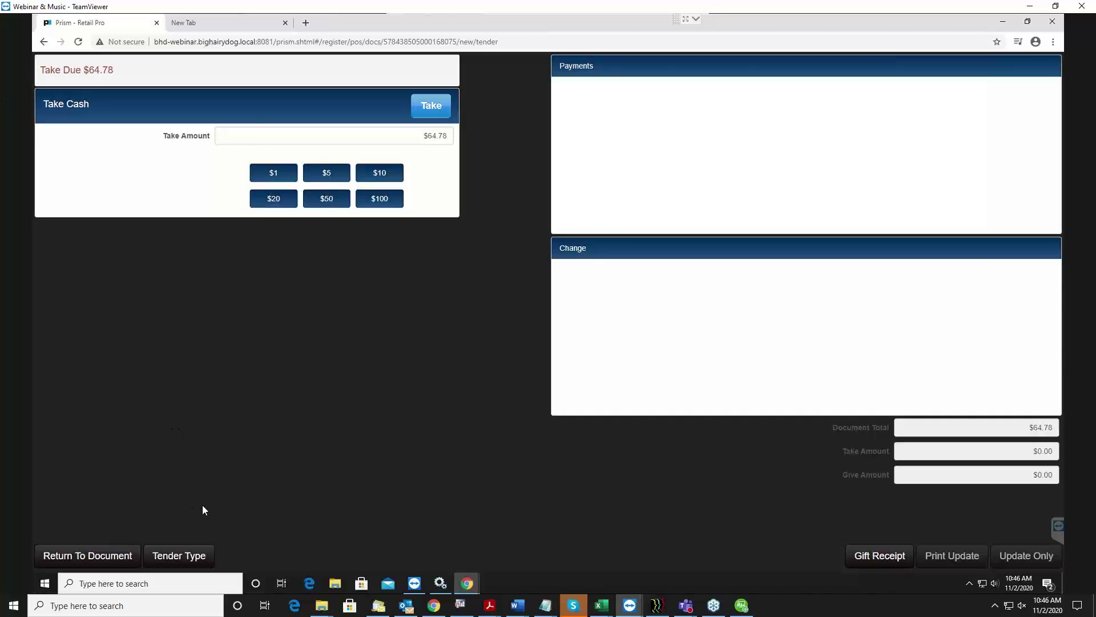
pyautogui.click(179, 555)
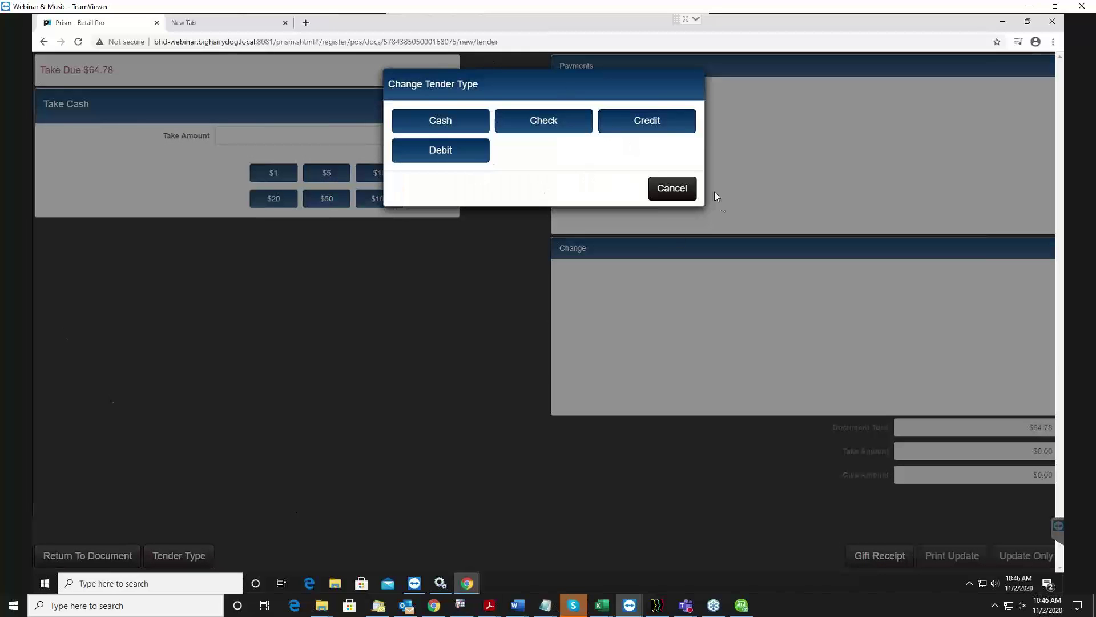
pyautogui.click(666, 194)
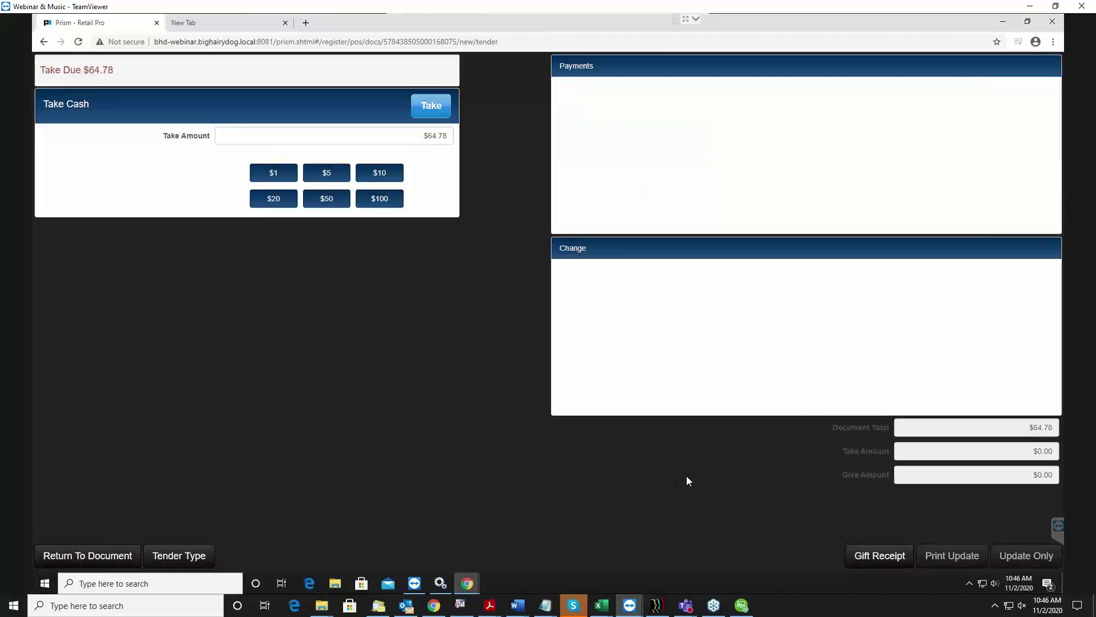
pyautogui.click(90, 555)
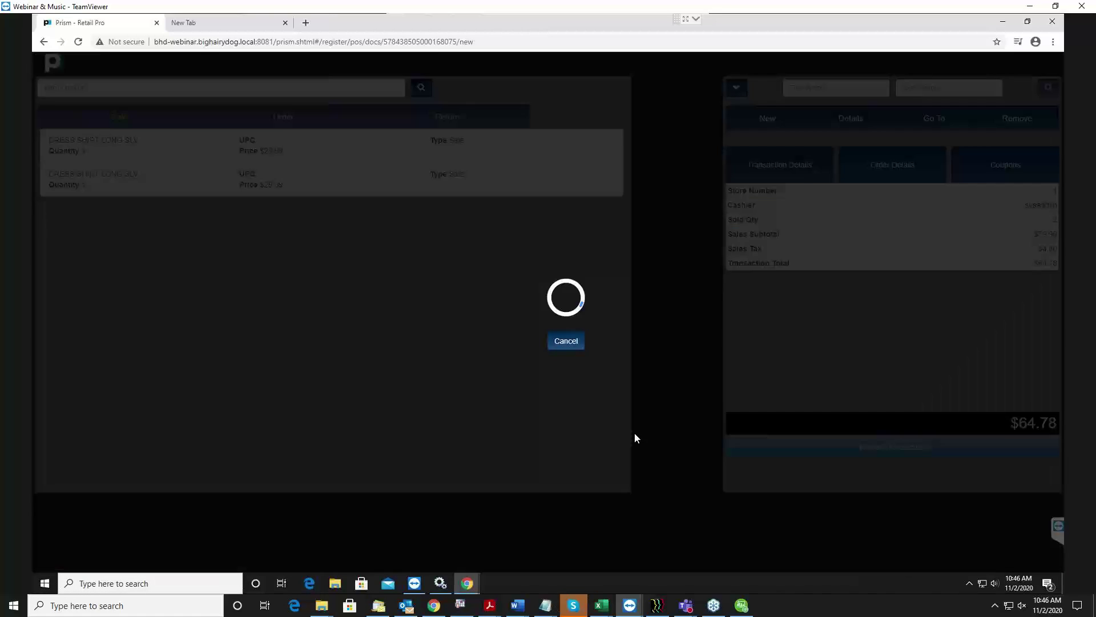